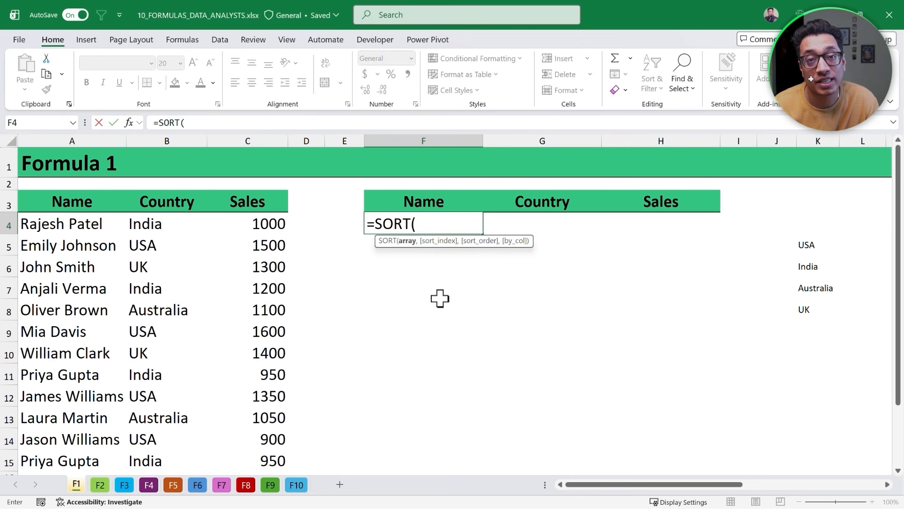
# - Begin a SORTBY formula in F4 with the source table A4:C15 as the array
pyautogui.press('Escape')
pyautogui.write('=Sort')
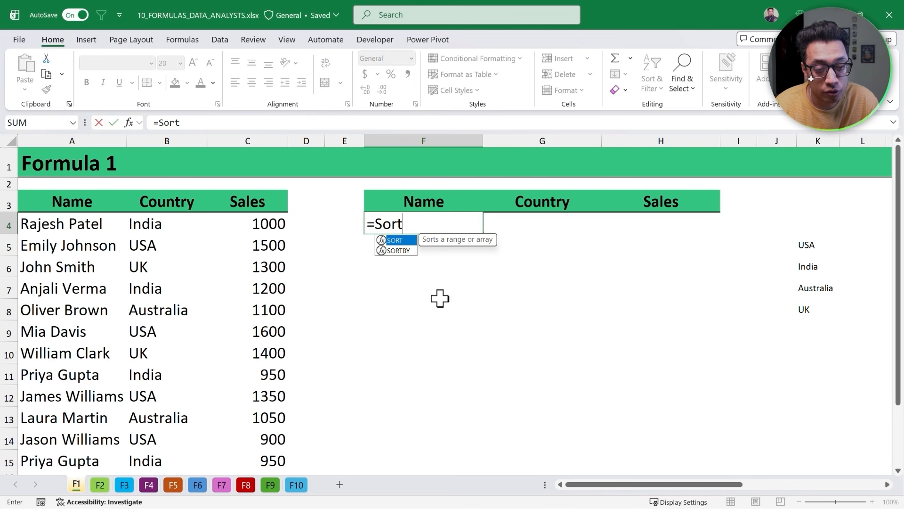
pyautogui.press('Down')
pyautogui.press('Tab')
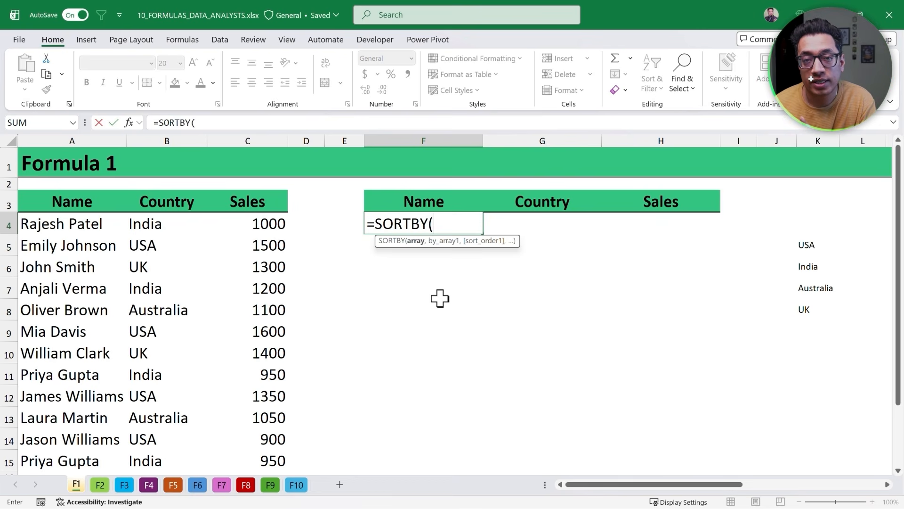
pyautogui.click(101, 227)
pyautogui.hotkey('ctrl', 'shift', 'Down')
pyautogui.hotkey('ctrl', 'shift', 'Right')
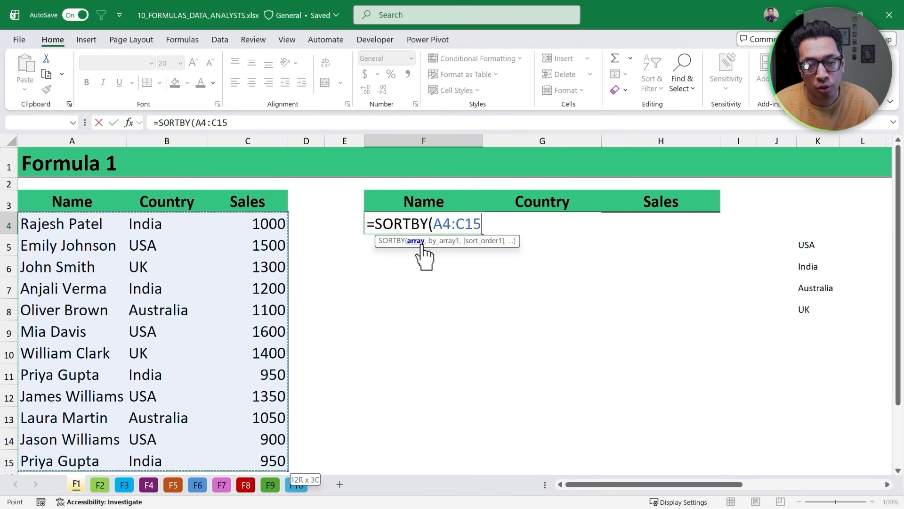
pyautogui.click(483, 223)
pyautogui.write(',')
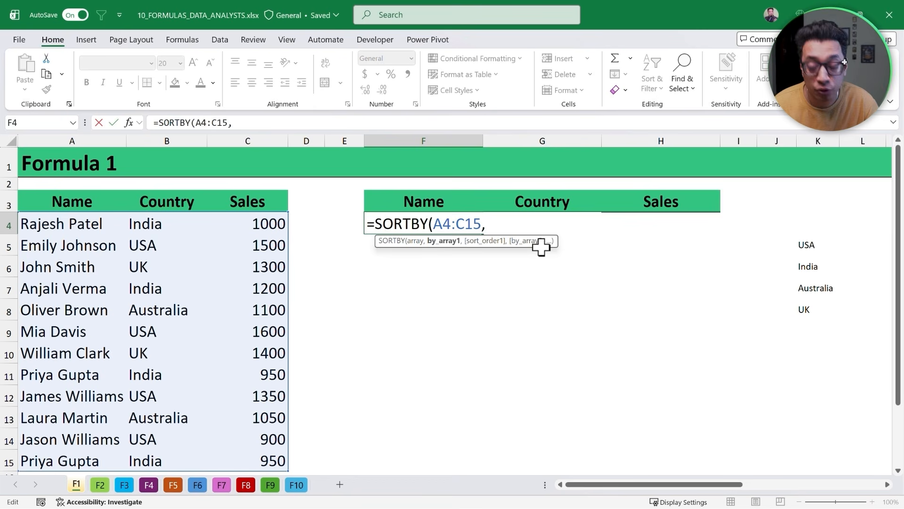
pyautogui.write('XMATCH(')
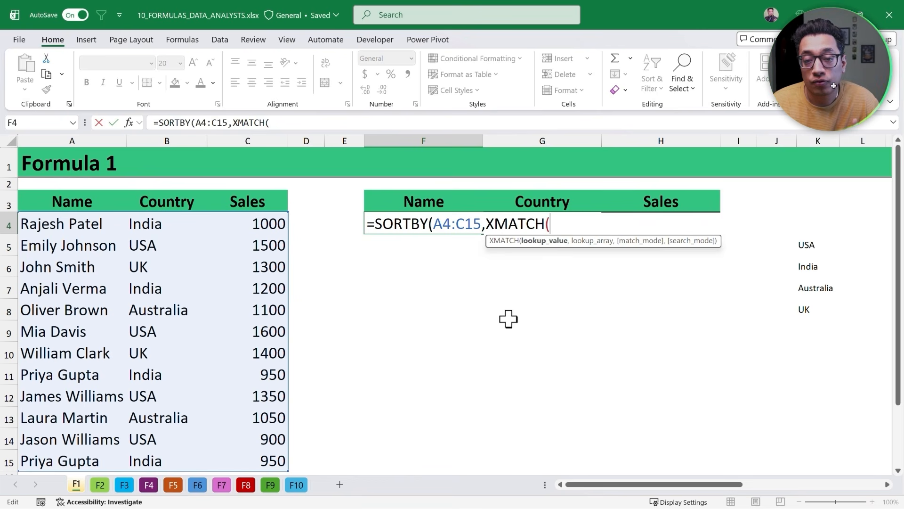
# - Complete the formula with XMATCH of B4:B15 against the country list K5:K8 as the sort key, and enter it
pyautogui.click(156, 225)
pyautogui.hotkey('ctrl', 'shift', 'Down')
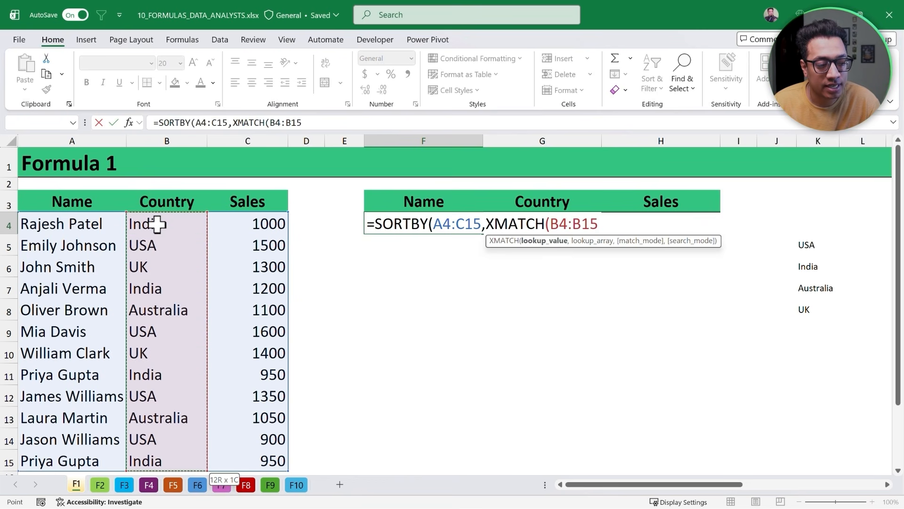
pyautogui.write(',')
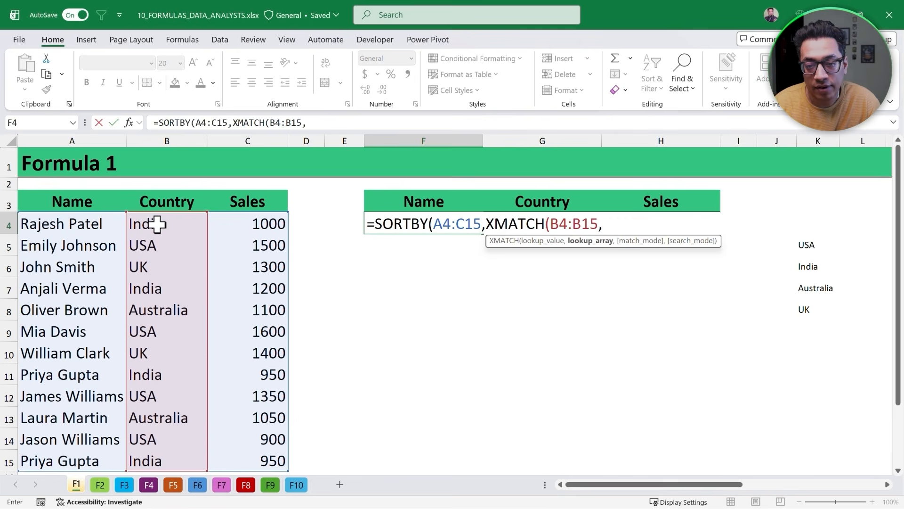
pyautogui.moveTo(804, 241); pyautogui.dragTo(807, 314)
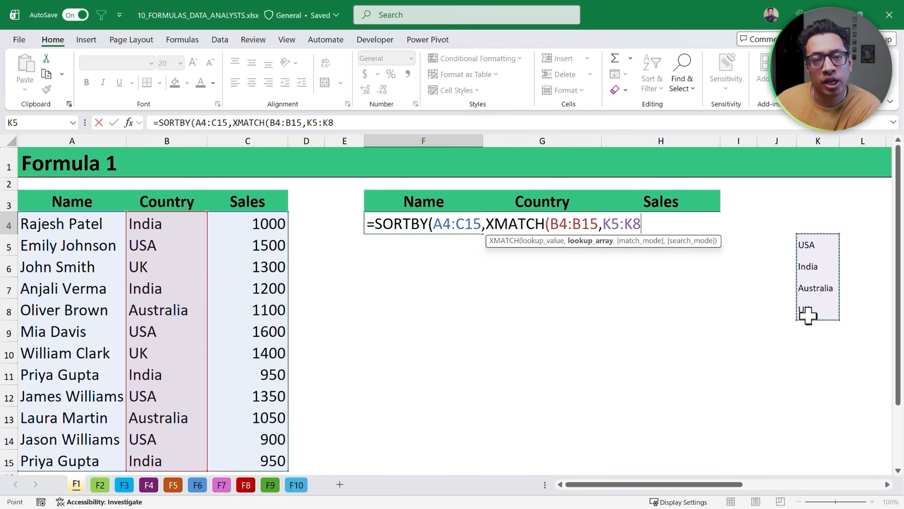
pyautogui.write(')')
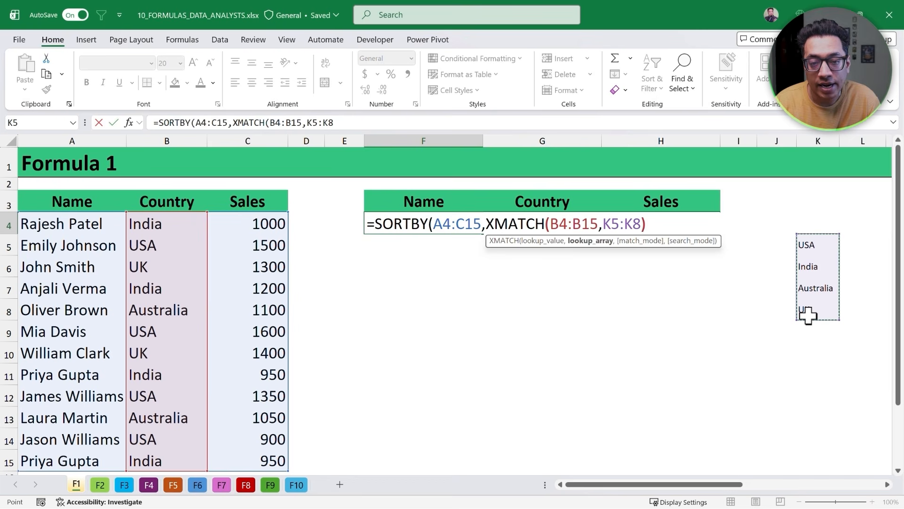
pyautogui.write(')')
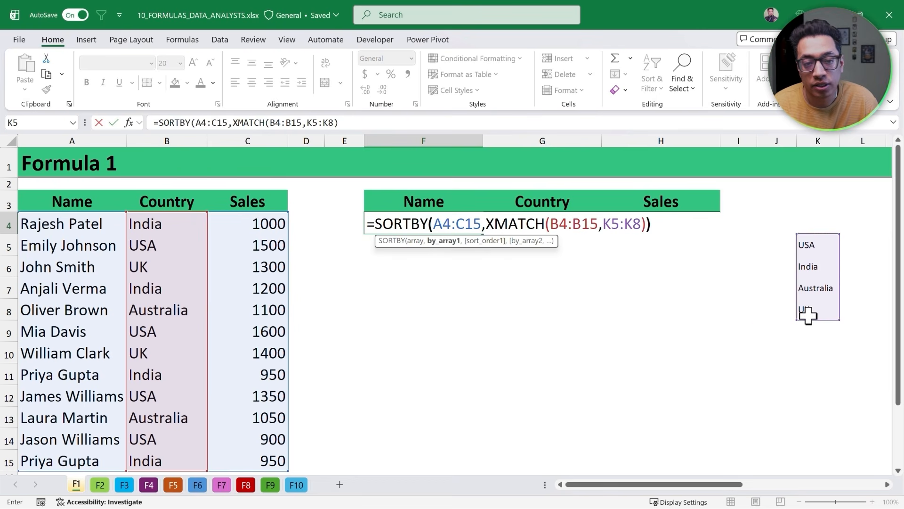
pyautogui.press('Return')
pyautogui.press('Up')
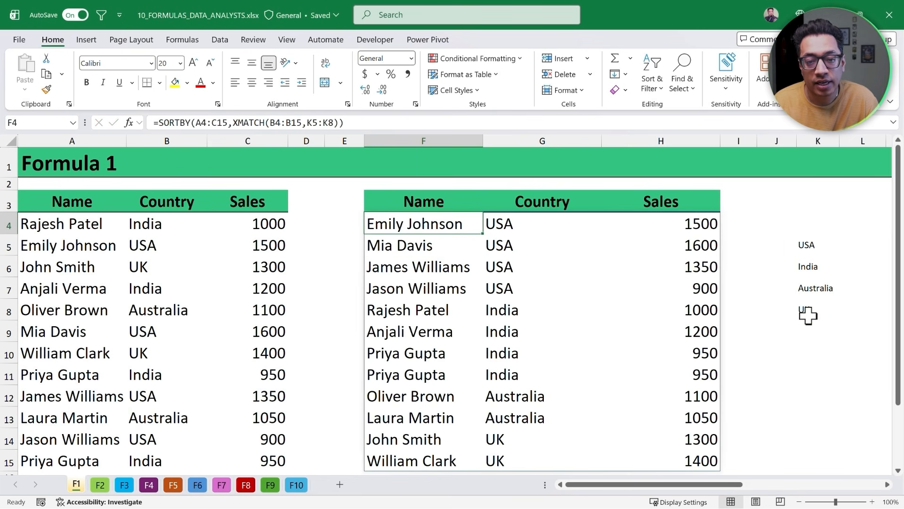
# - Examine how the countries are grouped in the sorted result's Country column
pyautogui.press('Right')
pyautogui.hotkey('shift', 'Down')
pyautogui.hotkey('shift', 'Down')
pyautogui.hotkey('shift', 'Down')
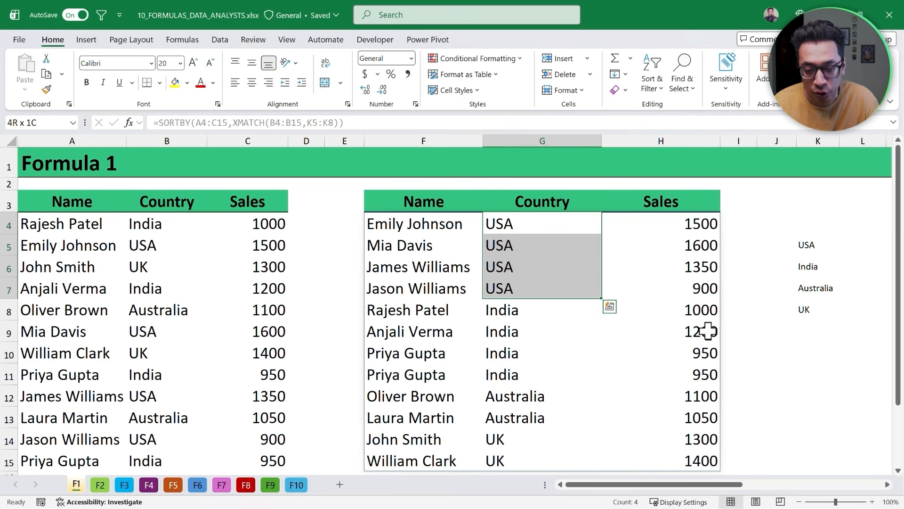
pyautogui.scroll(-1, 478, 335)
pyautogui.moveTo(520, 262); pyautogui.dragTo(505, 409)
pyautogui.scroll(1, 706, 301)
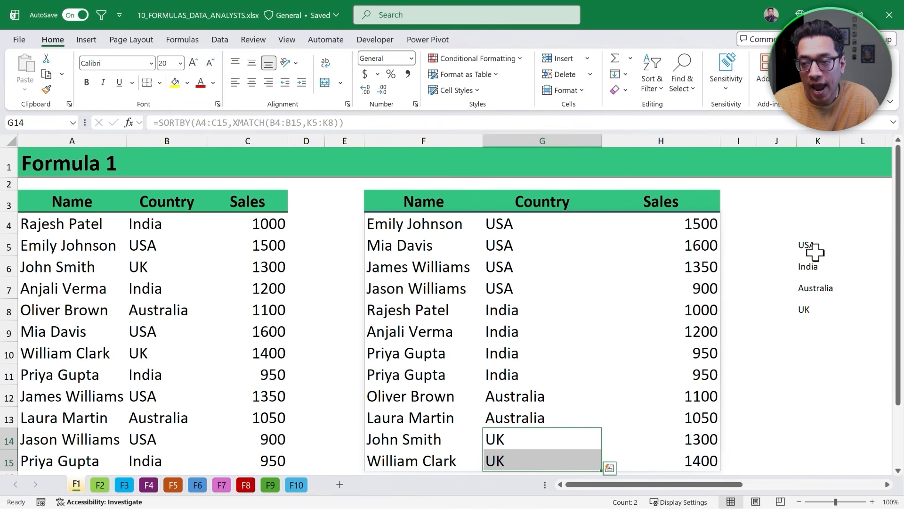
# - Reorder the custom country list so India is first and USA second in K5:K6
pyautogui.click(808, 246)
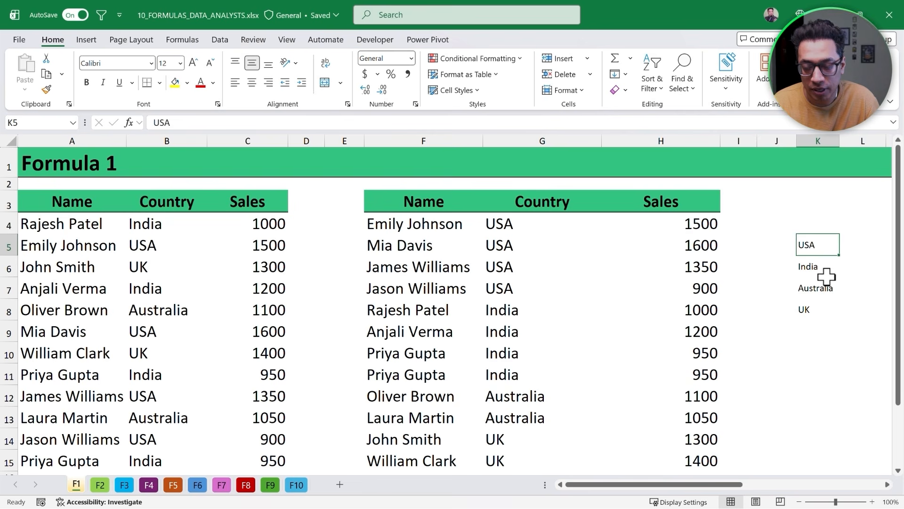
pyautogui.write('India')
pyautogui.press('Return')
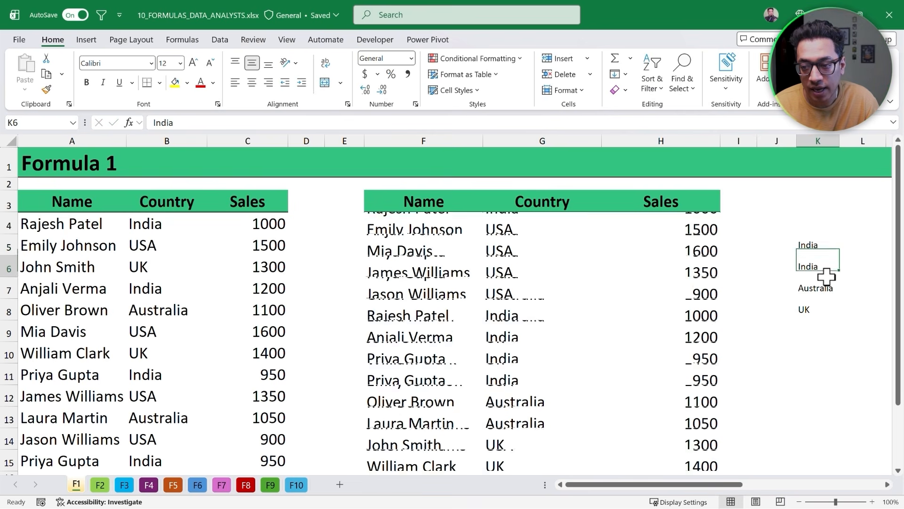
pyautogui.write('USA')
pyautogui.press('Return')
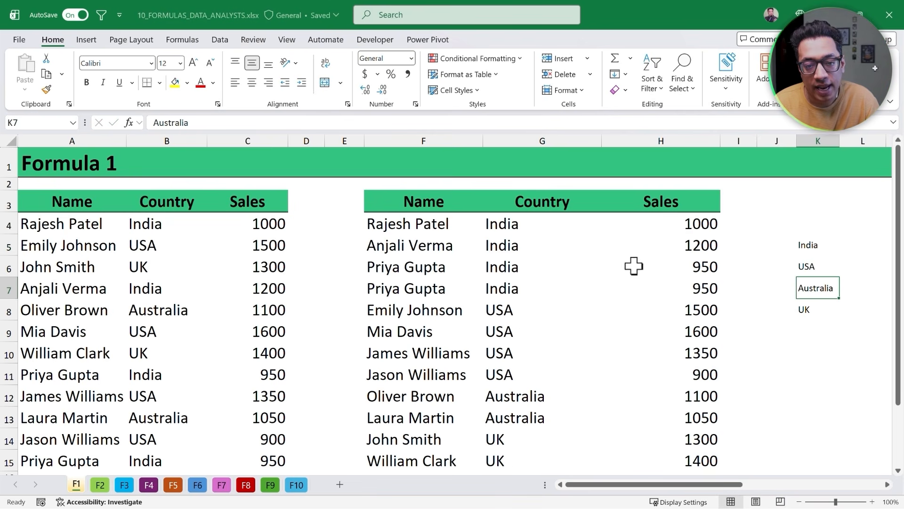
# - Check the new country order in the re-sorted result's Country column
pyautogui.click(506, 223)
pyautogui.click(514, 325)
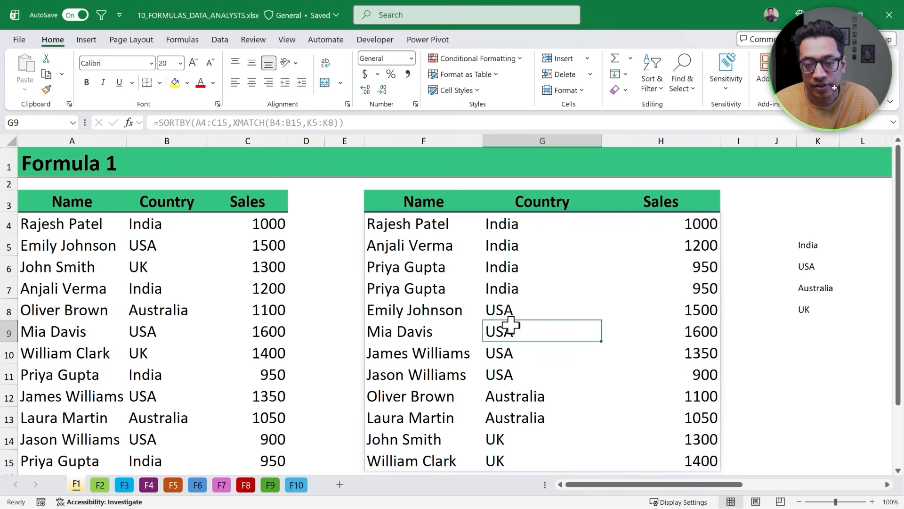
pyautogui.scroll(-1, 511, 324)
pyautogui.click(511, 343)
pyautogui.click(515, 381)
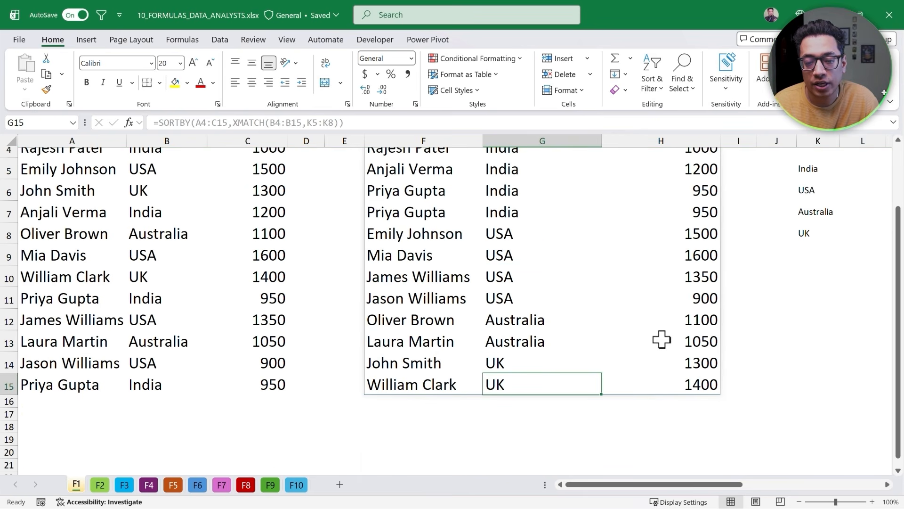
pyautogui.scroll(1, 660, 339)
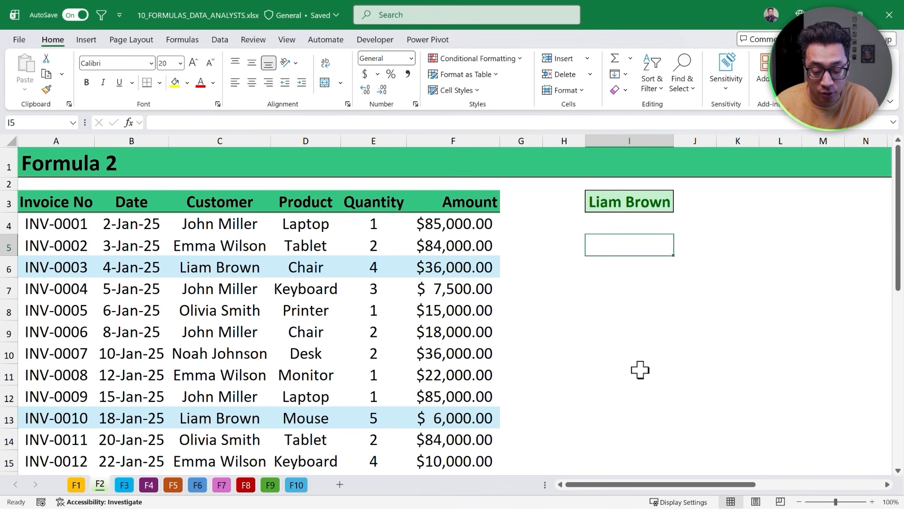
# - On the Formula 2 sheet, start an XLOOKUP in I5 looking up I3 within the Customer range C4:C32
pyautogui.write('=XLoo')
pyautogui.press('Tab')
pyautogui.press('Up')
pyautogui.press('Up')
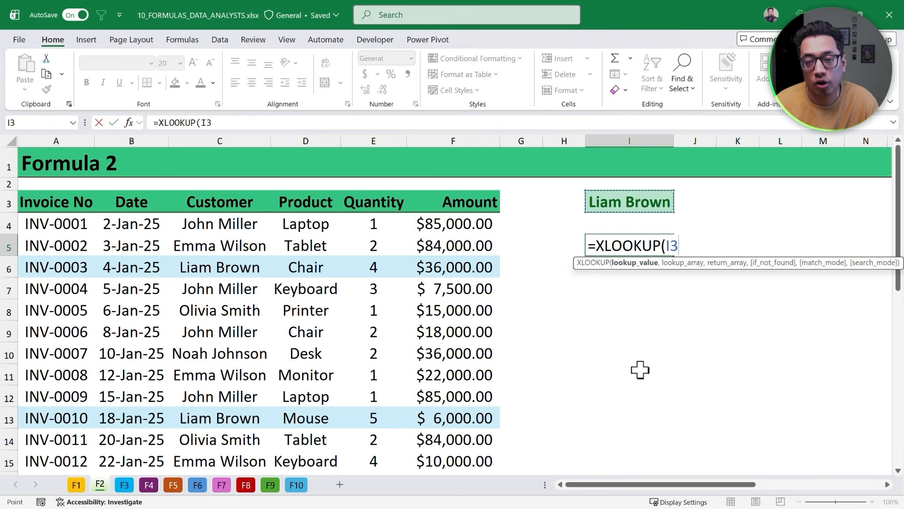
pyautogui.write(',')
pyautogui.press('Left')
pyautogui.press('Left')
pyautogui.press('Left')
pyautogui.press('Left')
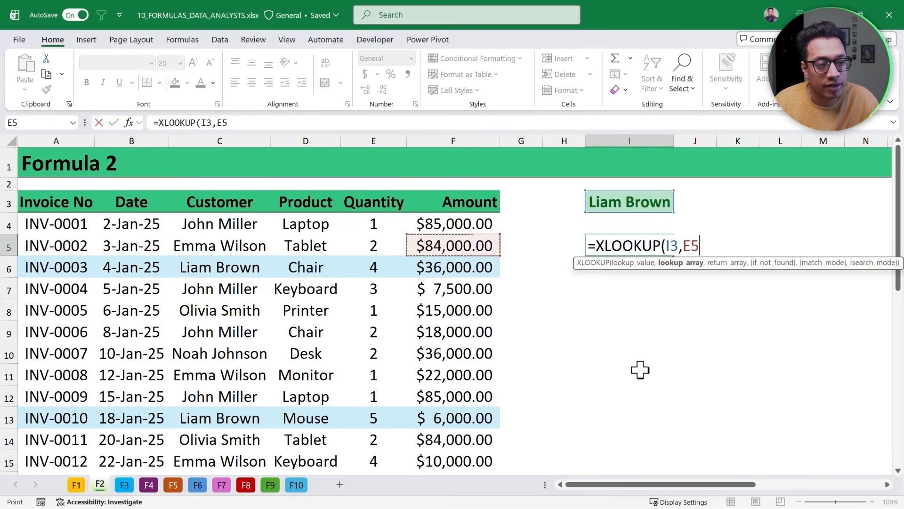
pyautogui.press('Left')
pyautogui.press('Left')
pyautogui.press('Up')
pyautogui.hotkey('ctrl', 'shift', 'Down')
pyautogui.write(',')
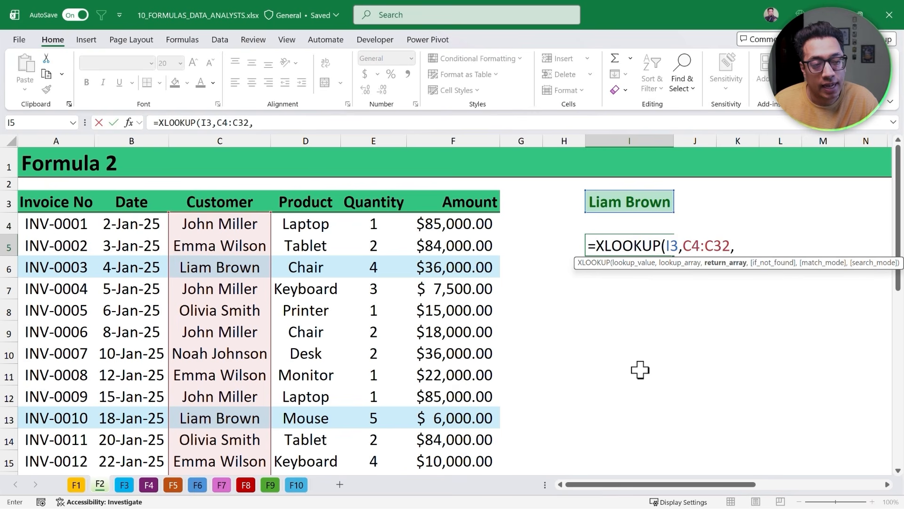
# - Set the Invoice No range A4:A32 as the return array and enter the XLOOKUP
pyautogui.press('Left')
pyautogui.press('Left')
pyautogui.press('Left')
pyautogui.press('Left')
pyautogui.press('Left')
pyautogui.press('Left')
pyautogui.press('Left')
pyautogui.press('Left')
pyautogui.press('Up')
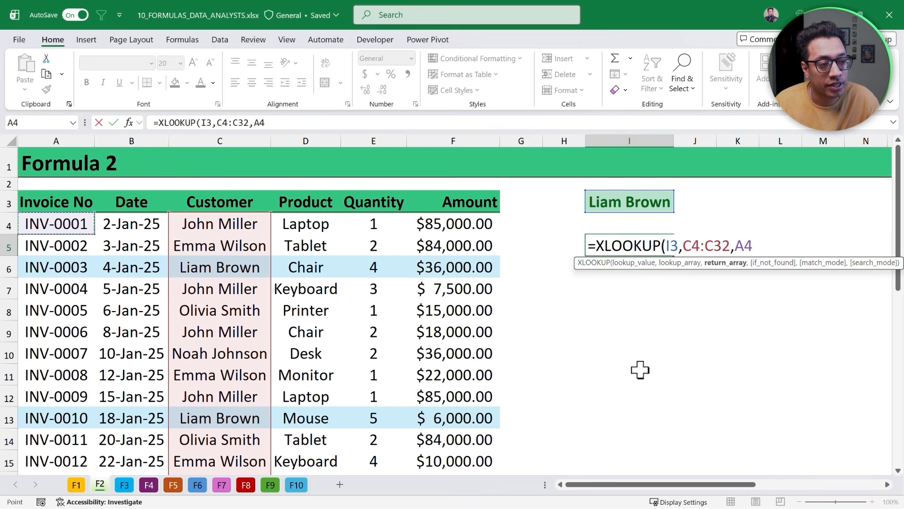
pyautogui.hotkey('ctrl', 'shift', 'Down')
pyautogui.hotkey('ctrl', 'Return')
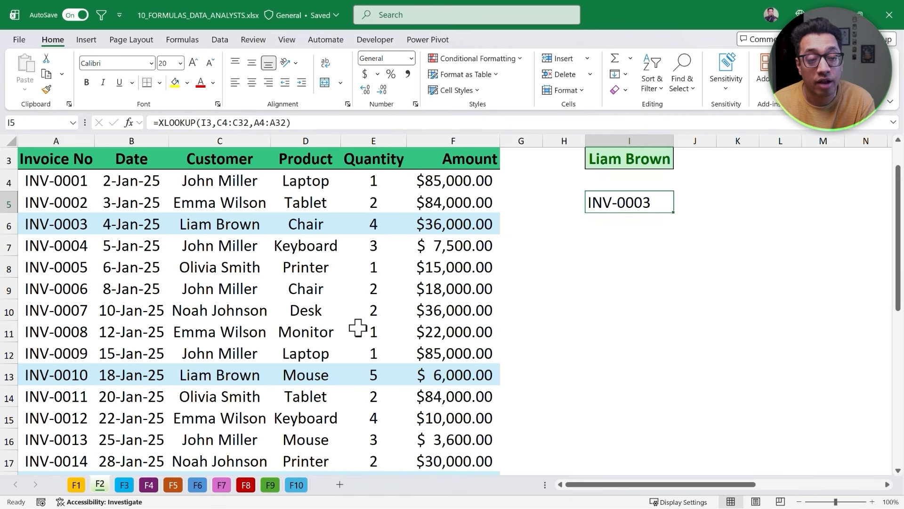
# - Edit the XLOOKUP to add empty if_not_found, match_mode and search_mode arguments, and commit it
pyautogui.scroll(-4, 357, 327)
pyautogui.scroll(-1, 357, 327)
pyautogui.scroll(6, 358, 328)
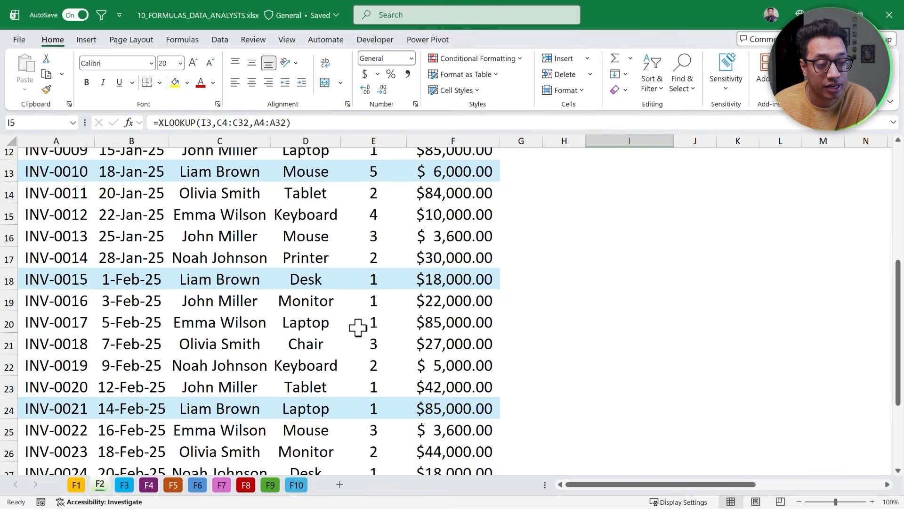
pyautogui.doubleClick(651, 241)
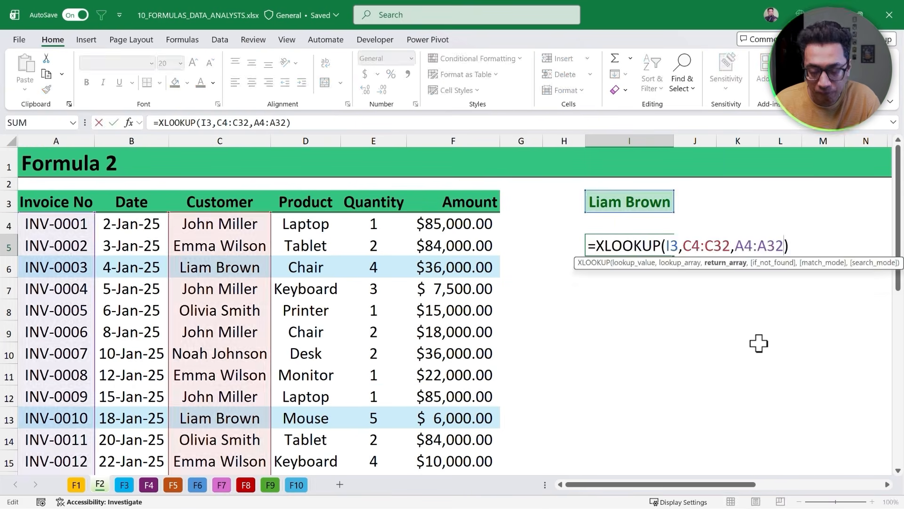
pyautogui.press('Escape')
pyautogui.doubleClick(629, 246)
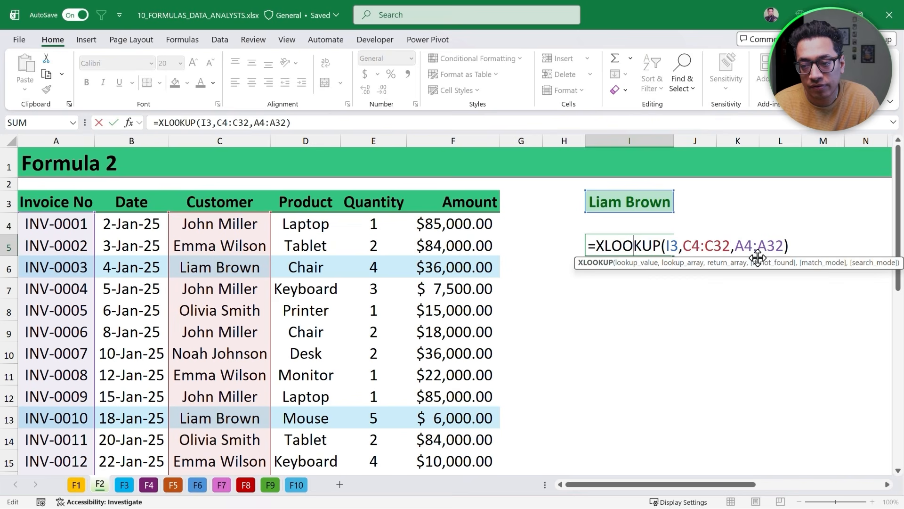
pyautogui.click(784, 245)
pyautogui.write(',')
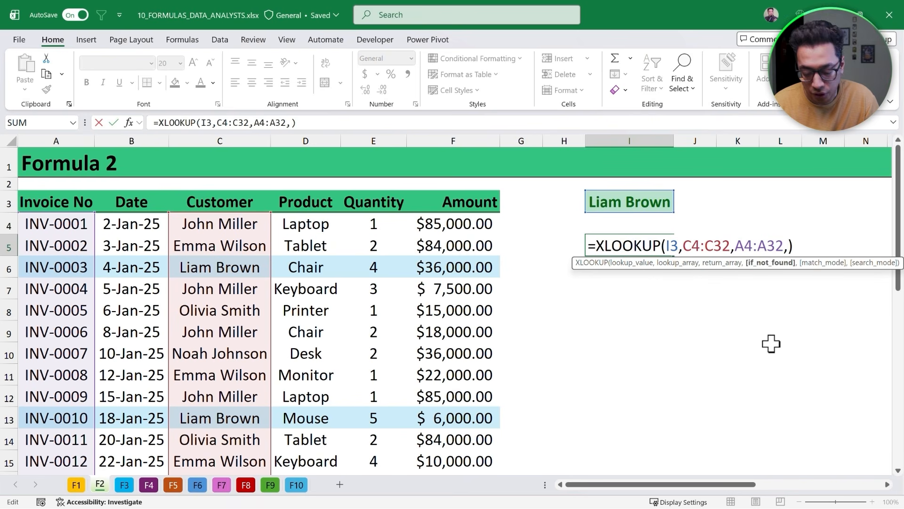
pyautogui.write(',,')
pyautogui.press('Down')
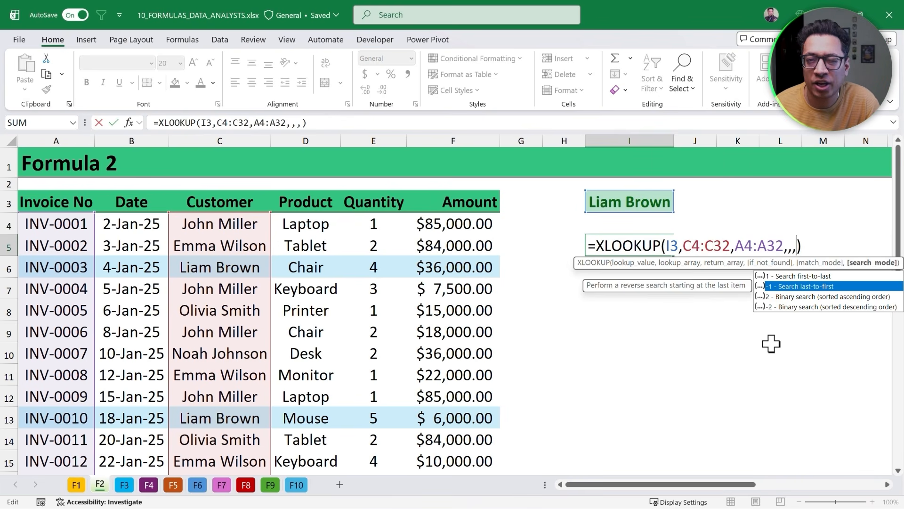
pyautogui.press('Escape')
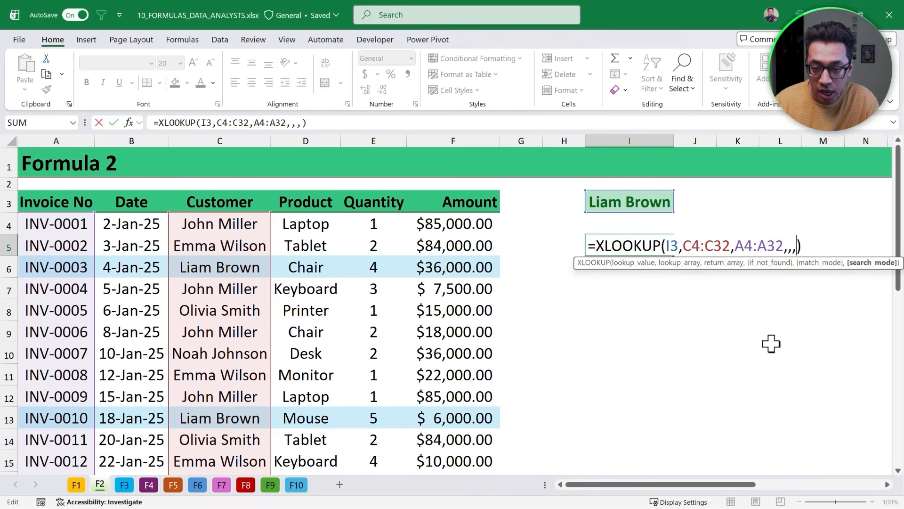
pyautogui.hotkey('ctrl', 'Return')
# - Clear I5 and start a FILTER formula there using the Invoice No range A4:A32 as the array
pyautogui.press('Delete')
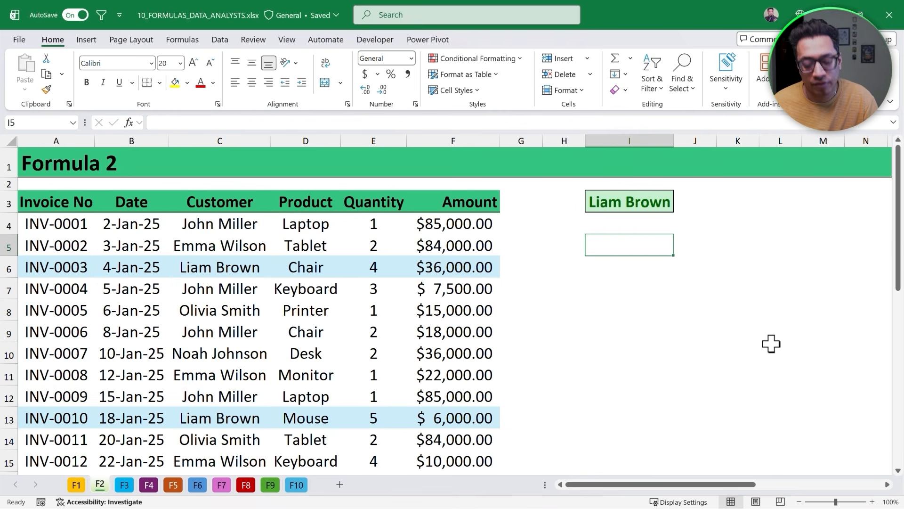
pyautogui.write('=Filter')
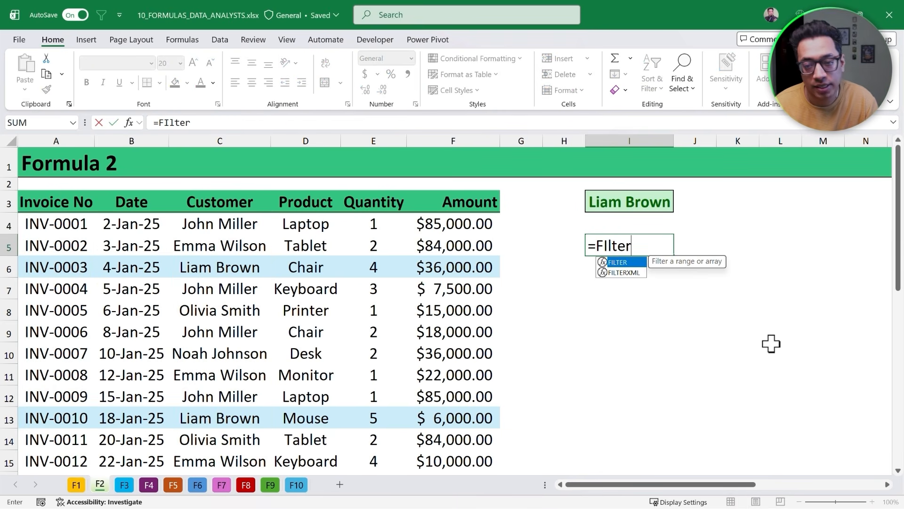
pyautogui.press('Tab')
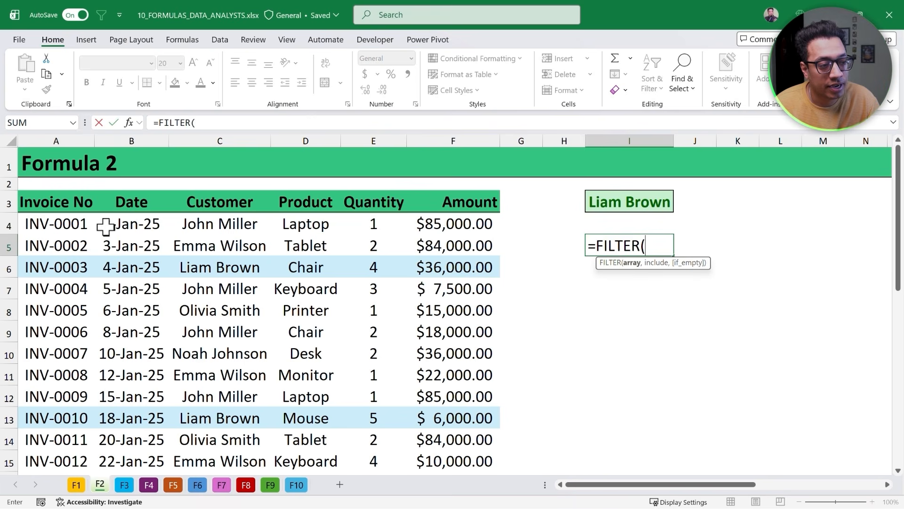
pyautogui.click(76, 225)
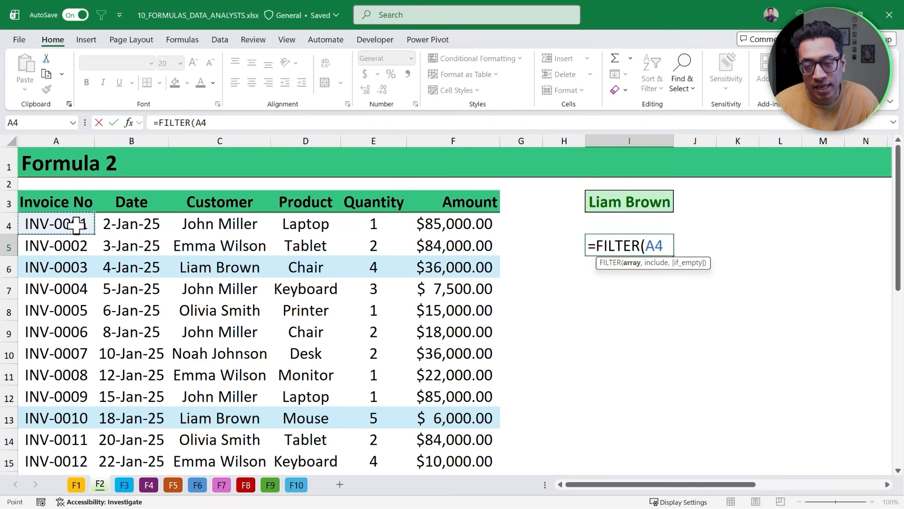
pyautogui.hotkey('ctrl', 'shift', 'Down')
pyautogui.scroll(6, 77, 225)
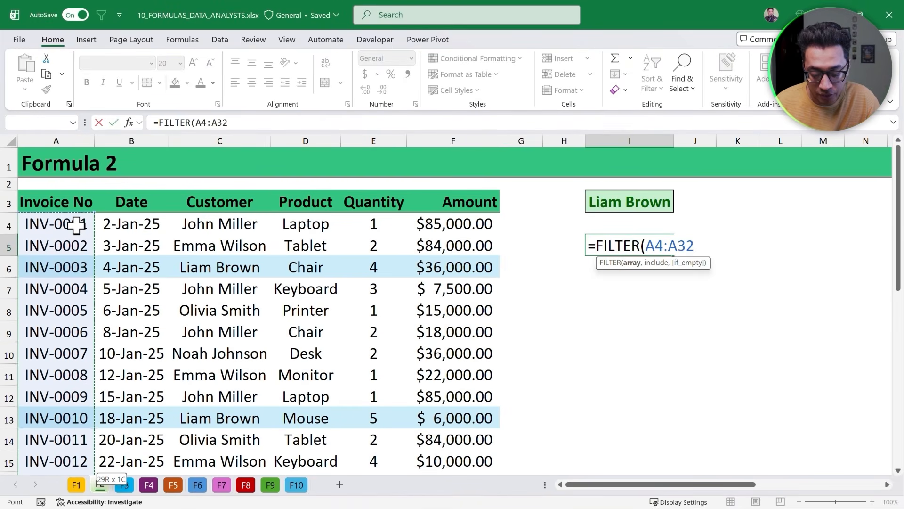
# - Set the FILTER include condition to the Customer range C4:C32 equal to I3
pyautogui.write(',')
pyautogui.hotkey('ctrl', 'Left')
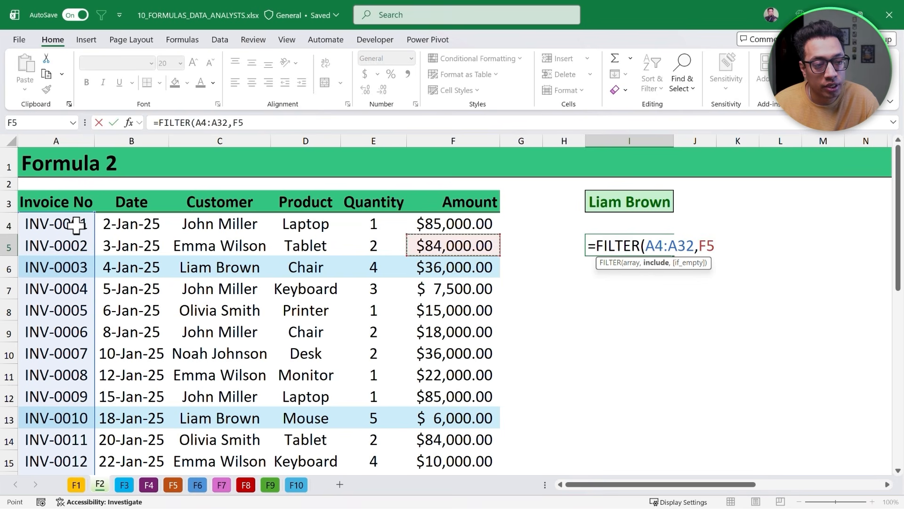
pyautogui.hotkey('ctrl', 'Left')
pyautogui.press('Up')
pyautogui.press('Right')
pyautogui.press('Right')
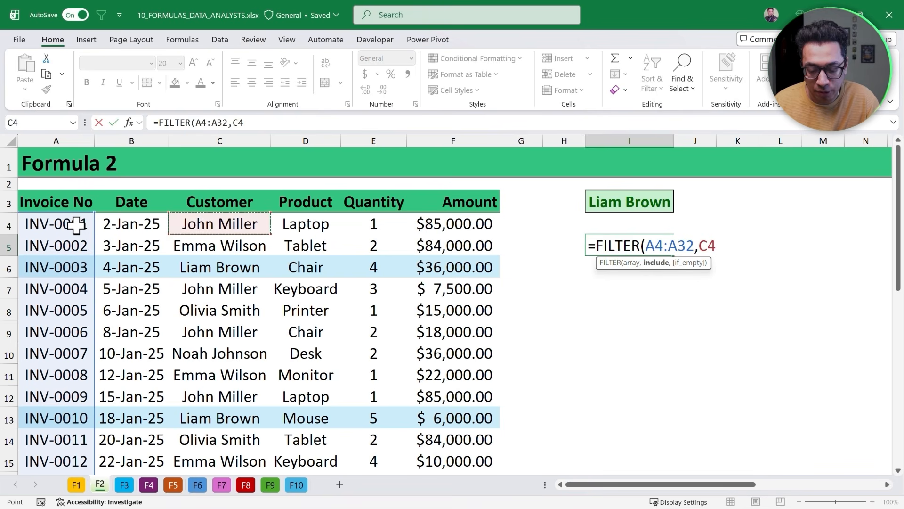
pyautogui.hotkey('ctrl', 'shift', 'Down')
pyautogui.scroll(6, 76, 225)
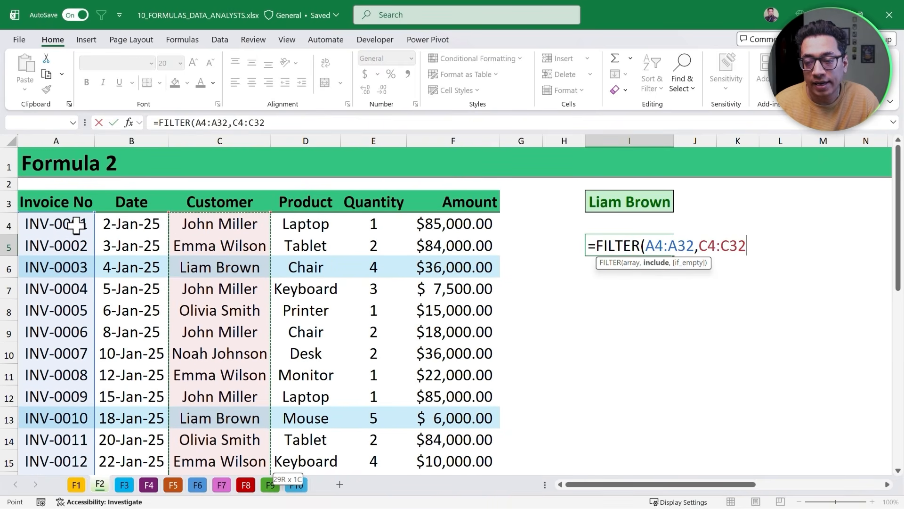
pyautogui.write('=')
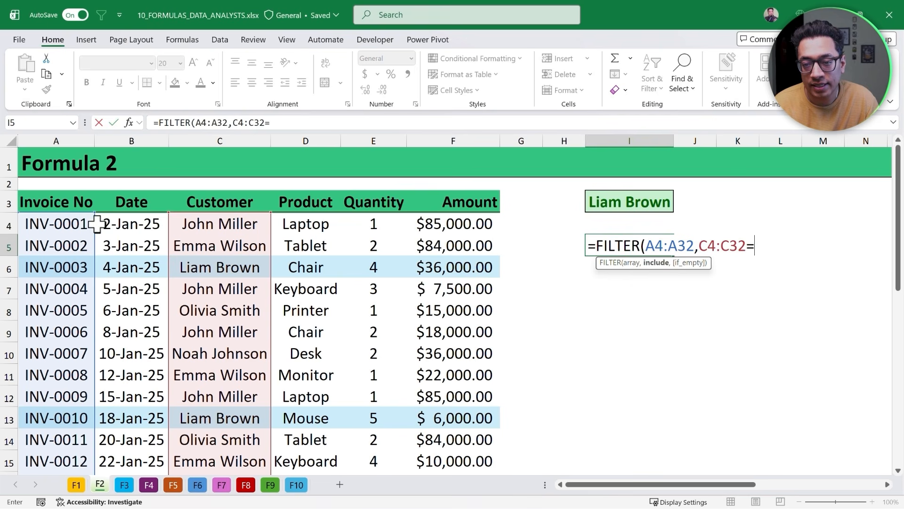
pyautogui.click(608, 201)
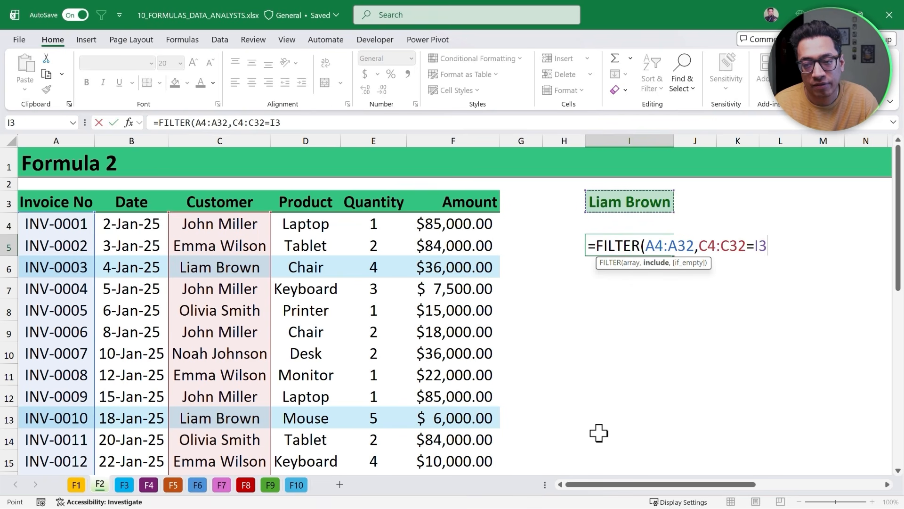
# - Add "No Invoice Number Found" as the if_empty text and enter the FILTER formula
pyautogui.write(',')
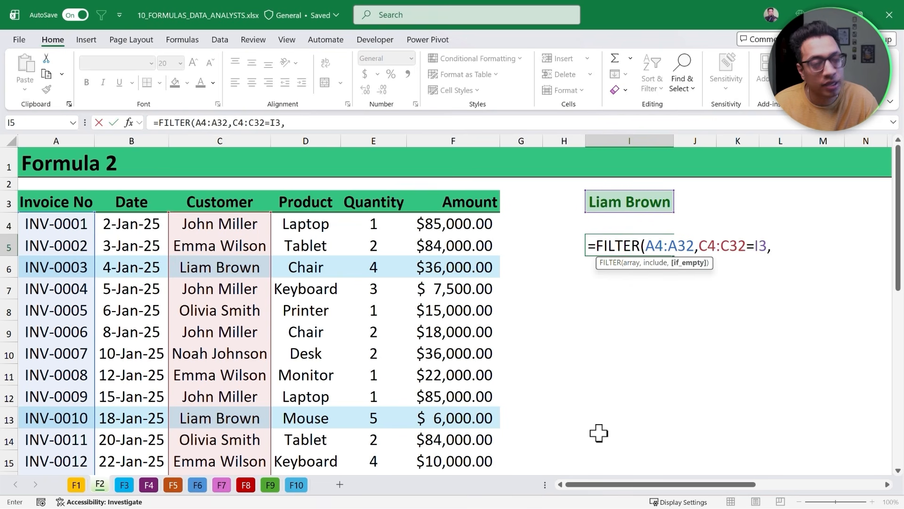
pyautogui.write('"N')
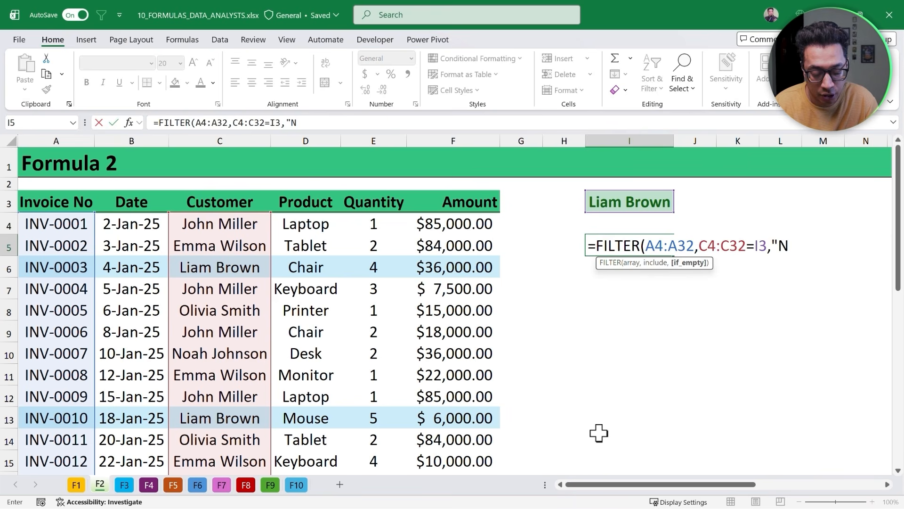
pyautogui.write('o Invoice Nu')
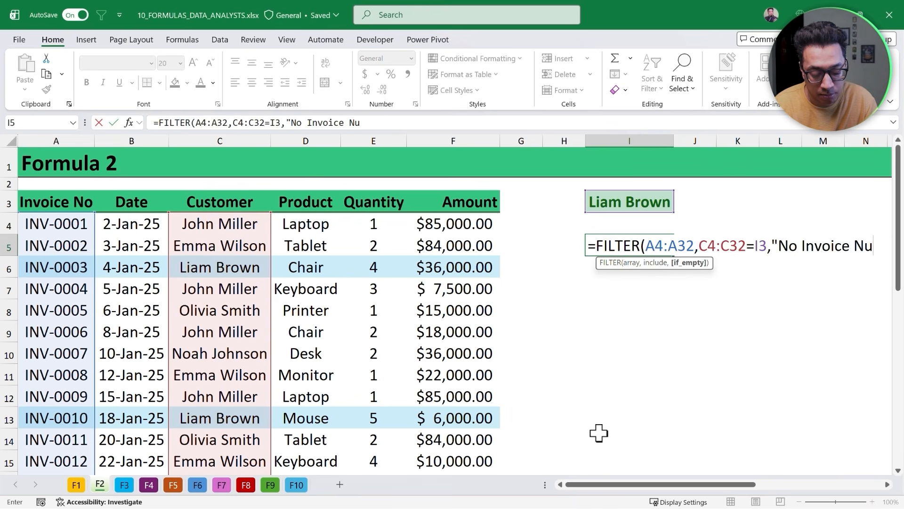
pyautogui.write('mber Found")')
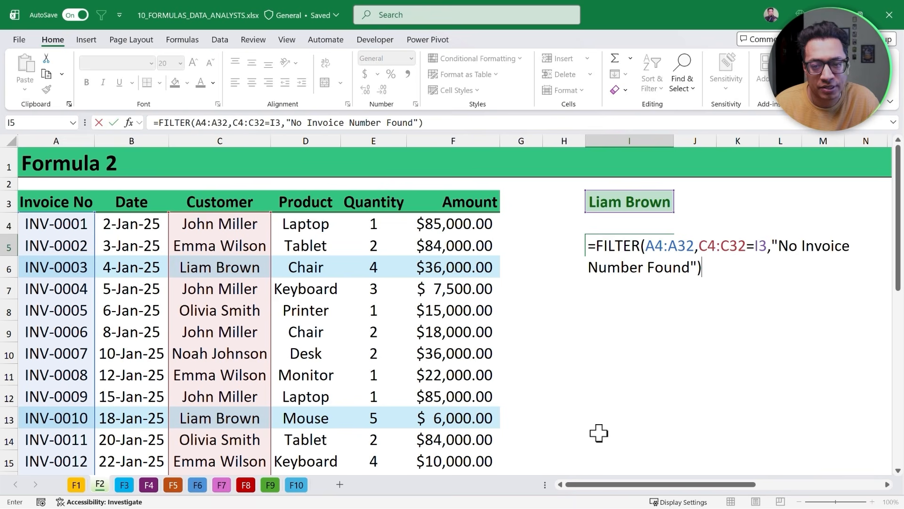
pyautogui.press('Return')
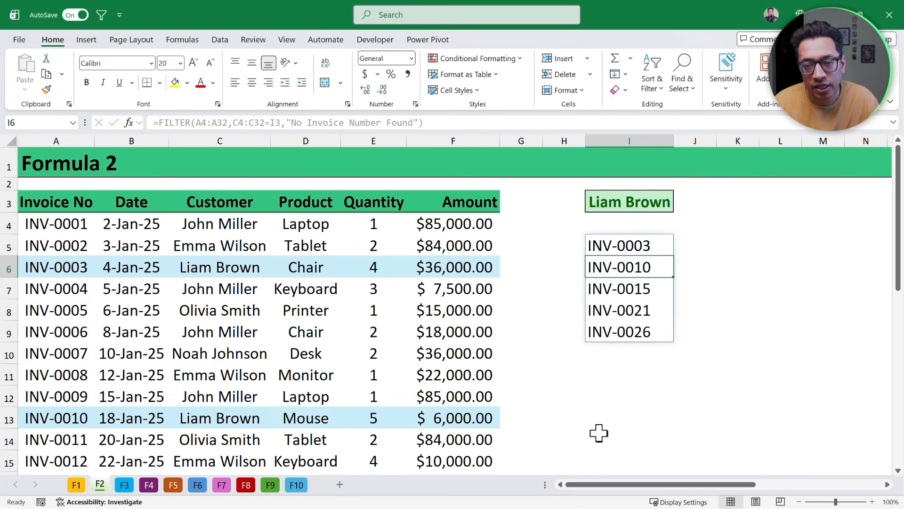
# - Switch the customer in I3 to the second name in its dropdown list
pyautogui.press('Up')
pyautogui.hotkey('ctrl', 'shift', 'Down')
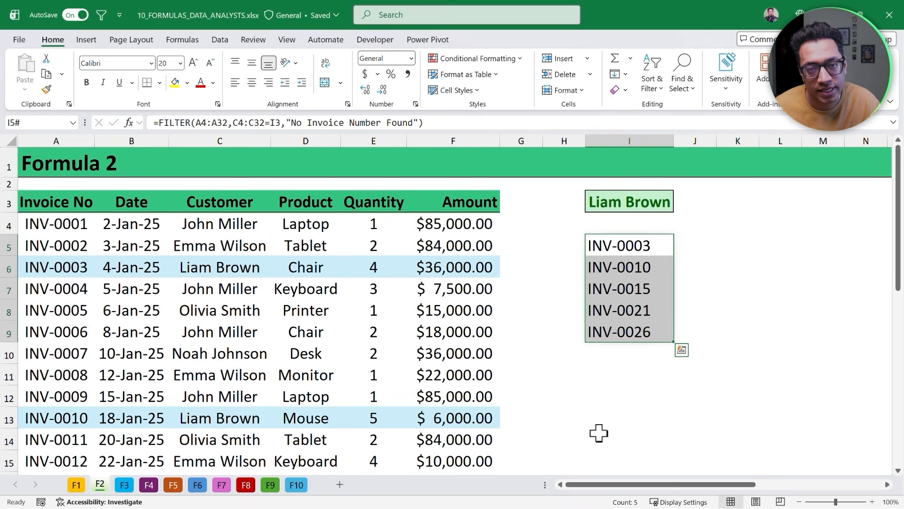
pyautogui.press('Up')
pyautogui.press('Up')
pyautogui.hotkey('alt', 'Down')
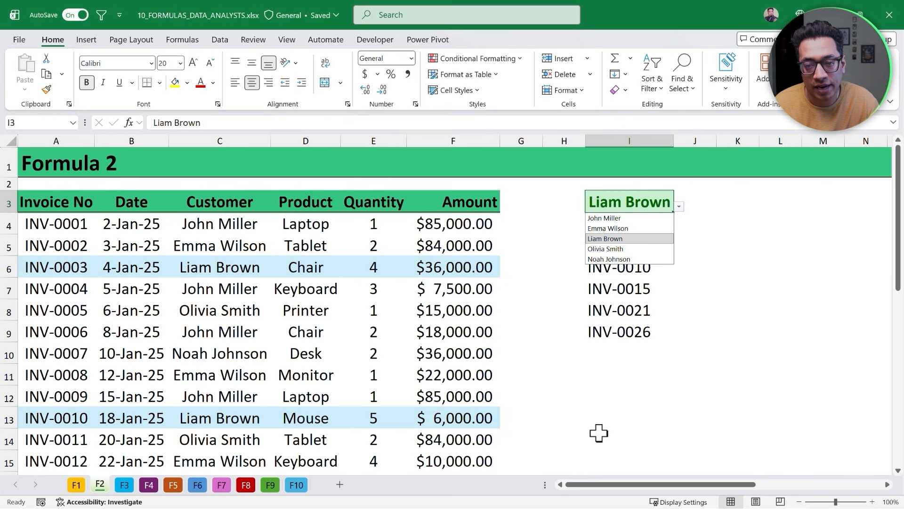
pyautogui.press('Up')
pyautogui.press('Return')
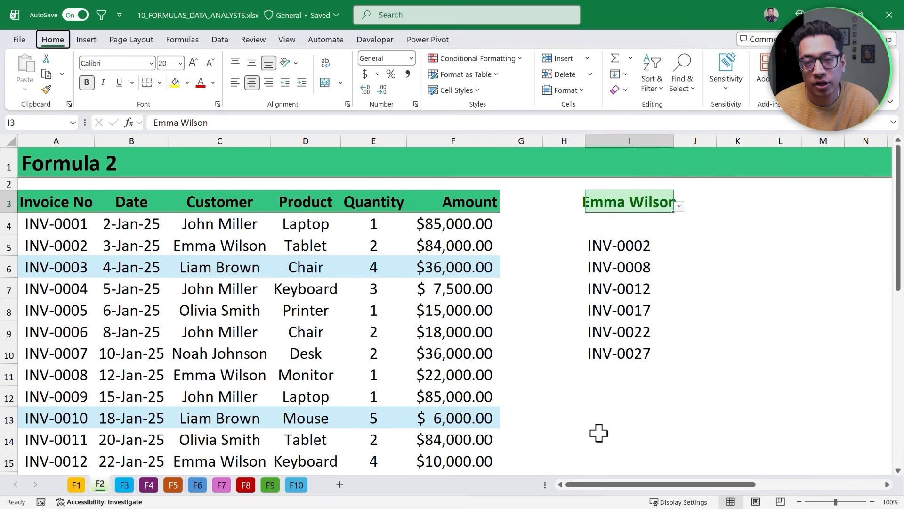
# - AutoFit the width of column I to fit the customer name
pyautogui.hotkey('alt', 'h')
pyautogui.press('o')
pyautogui.press('i')
pyautogui.press('Down')
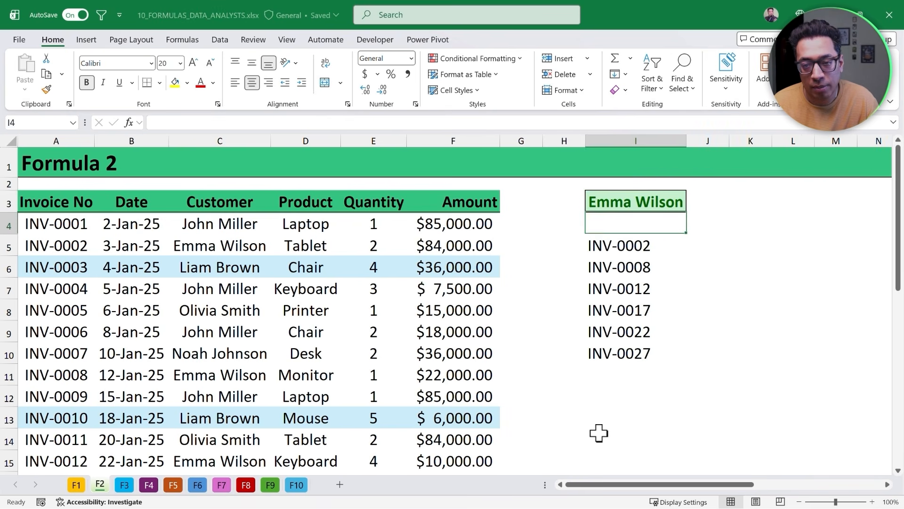
# - Switch the customer in I3 to the fourth name in its dropdown list
pyautogui.press('Up')
pyautogui.hotkey('alt', 'Down')
pyautogui.press('Down')
pyautogui.press('Down')
pyautogui.press('Down')
pyautogui.press('Up')
pyautogui.press('Return')
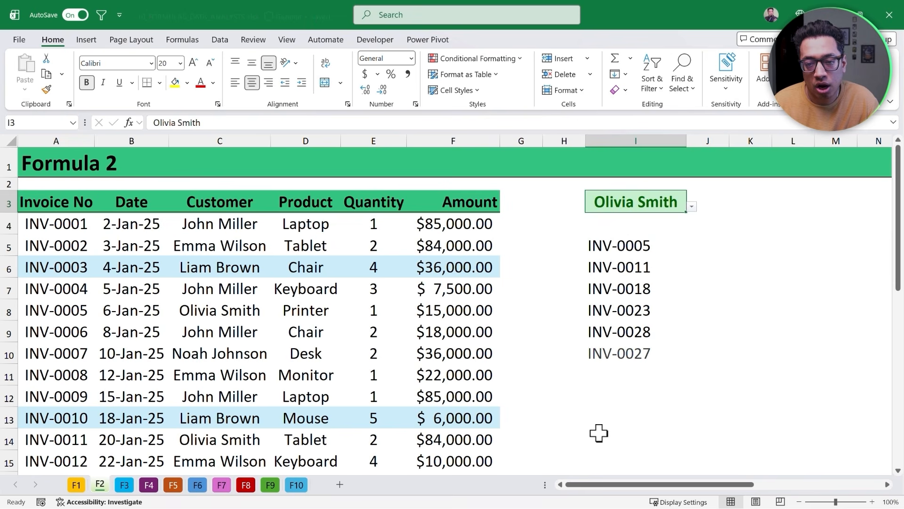
# - On the Formula 3 sheet, start a FILTER formula in J5 under the Invoice Date header
pyautogui.press('Down')
pyautogui.press('Down')
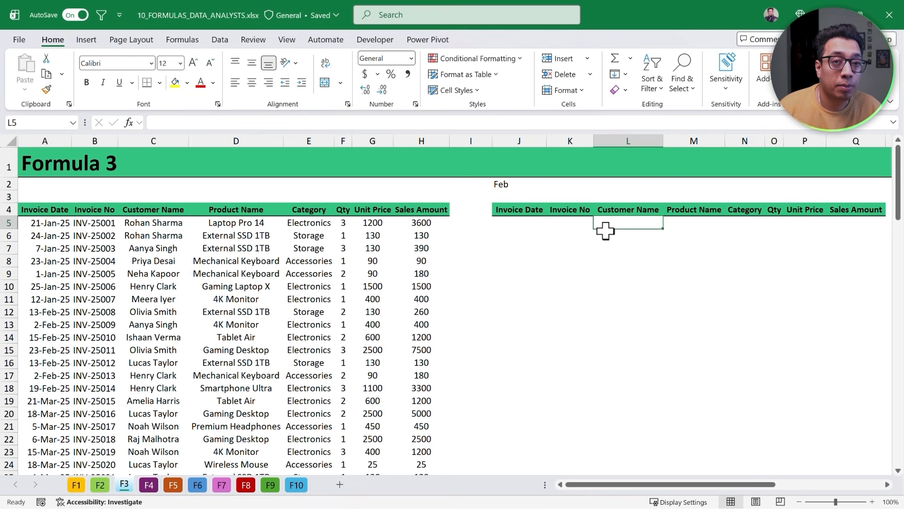
pyautogui.press('Left')
pyautogui.press('Left')
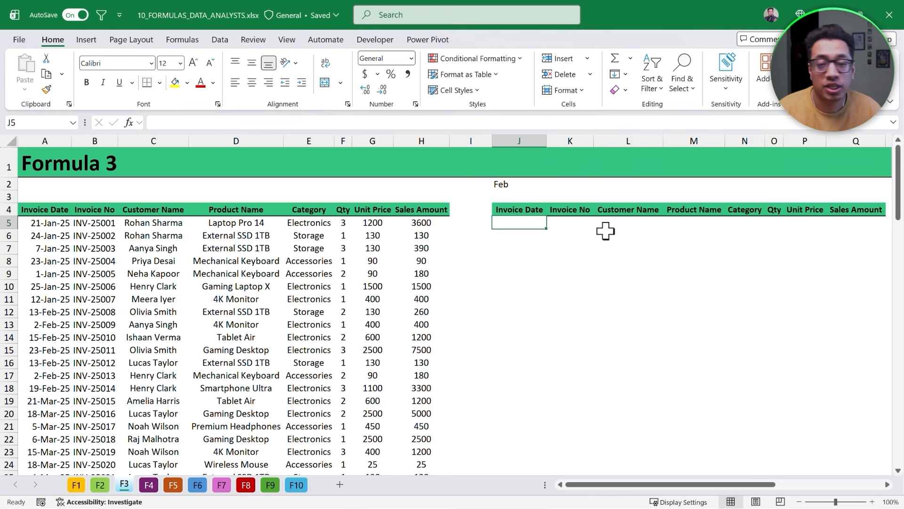
pyautogui.write('=Filter')
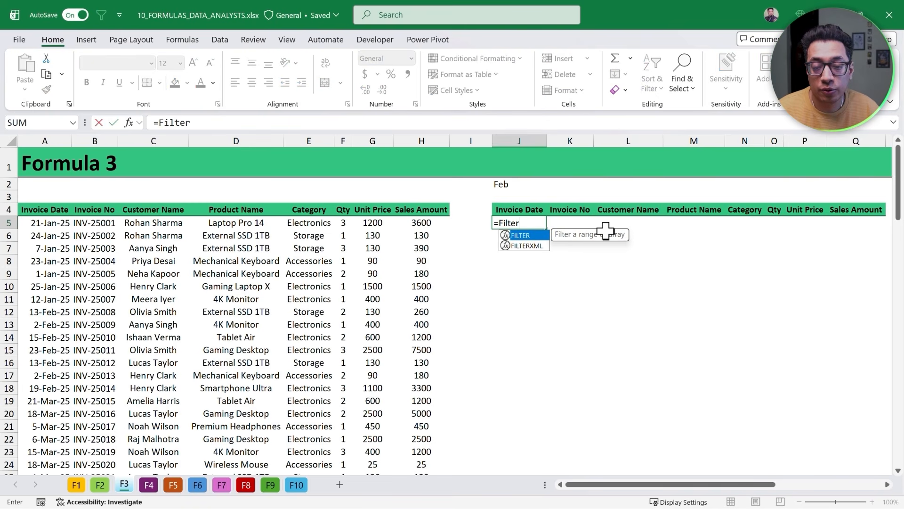
pyautogui.press('Tab')
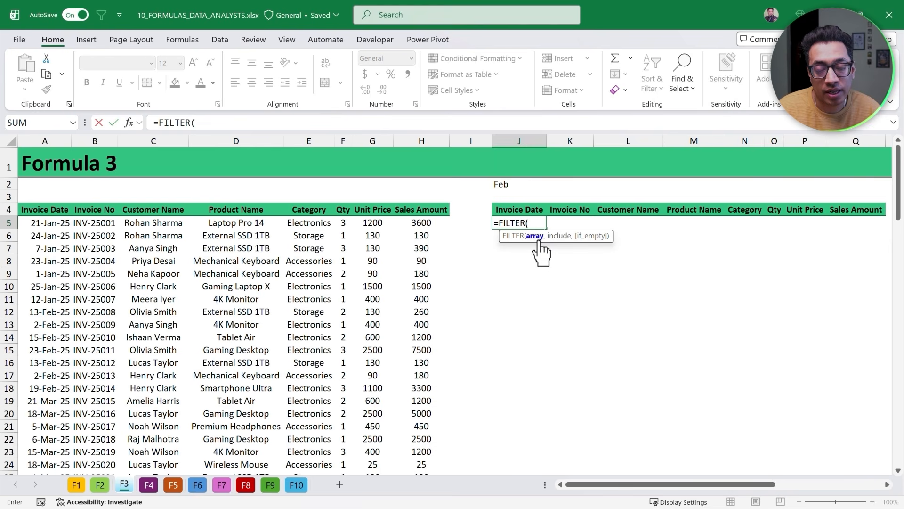
# - Set the whole sales table A5:H104 as the FILTER array
pyautogui.click(57, 226)
pyautogui.hotkey('ctrl', 'shift', 'Right')
pyautogui.hotkey('ctrl', 'shift', 'Down')
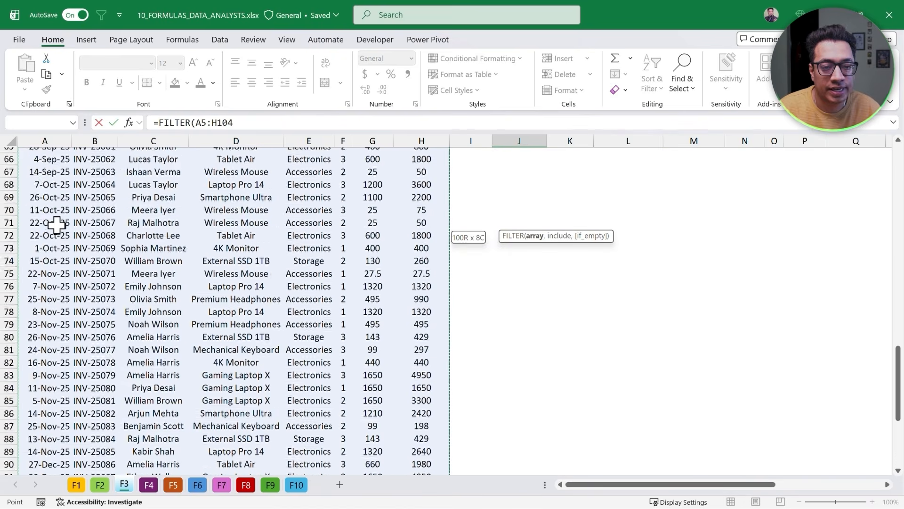
pyautogui.scroll(20, 57, 225)
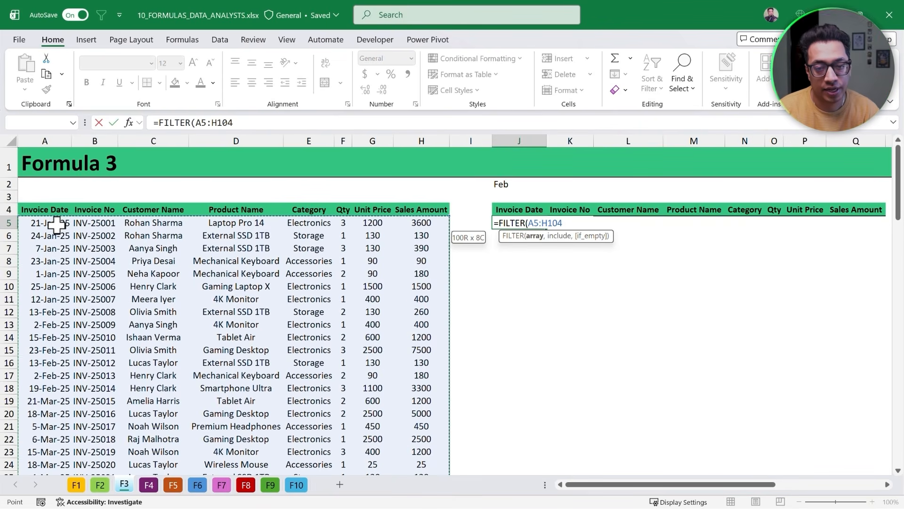
pyautogui.write(',')
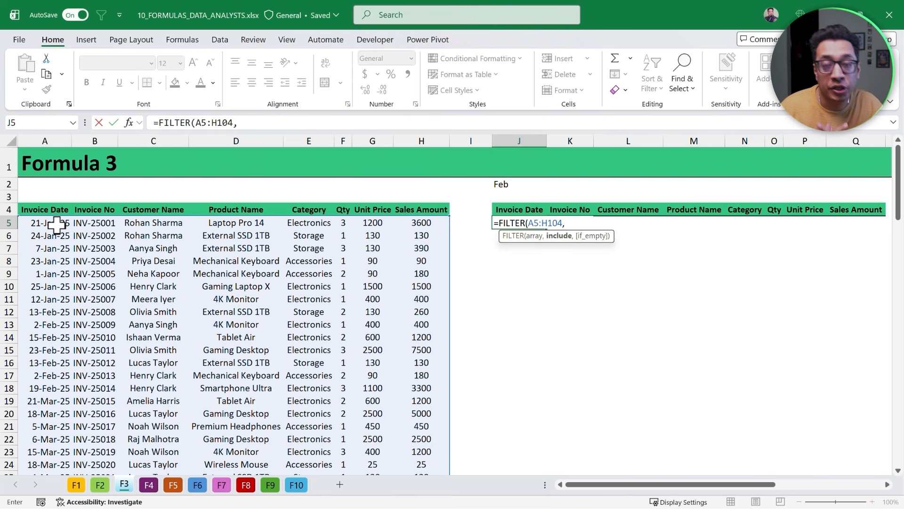
# - Set the include condition to TEXT(A5:A104,"MMM") equal to the month in J2
pyautogui.write('Tex')
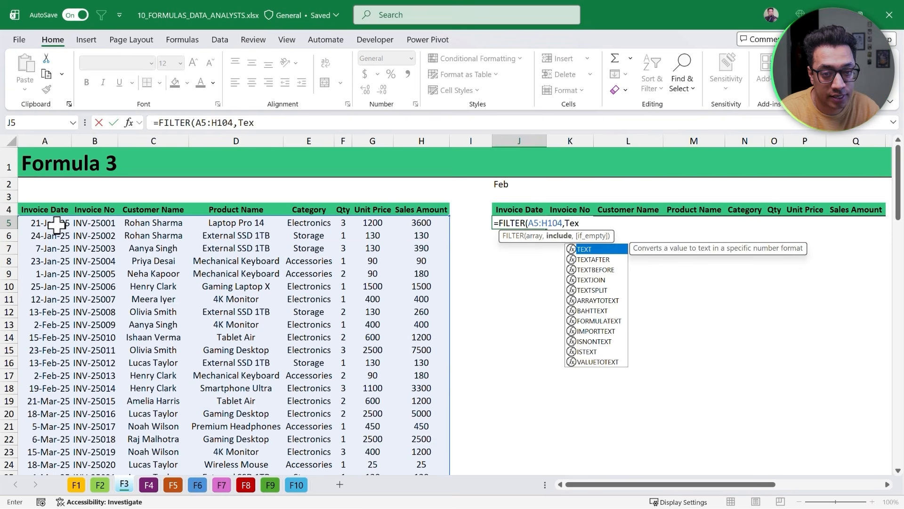
pyautogui.write('t')
pyautogui.press('Tab')
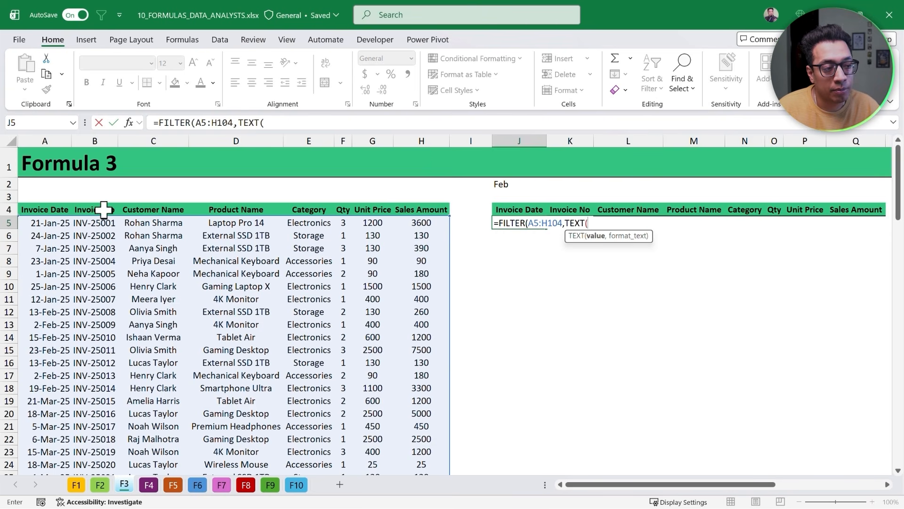
pyautogui.click(57, 224)
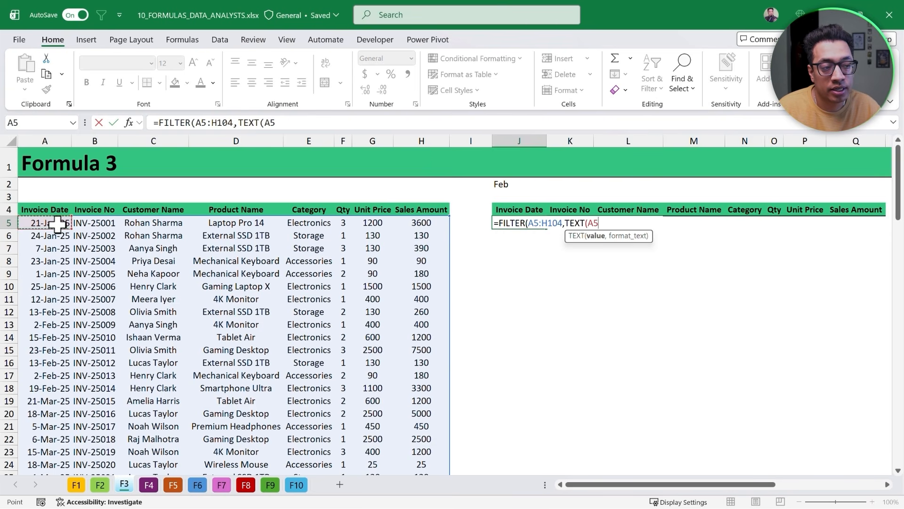
pyautogui.hotkey('ctrl', 'shift', 'Down')
pyautogui.scroll(20, 57, 225)
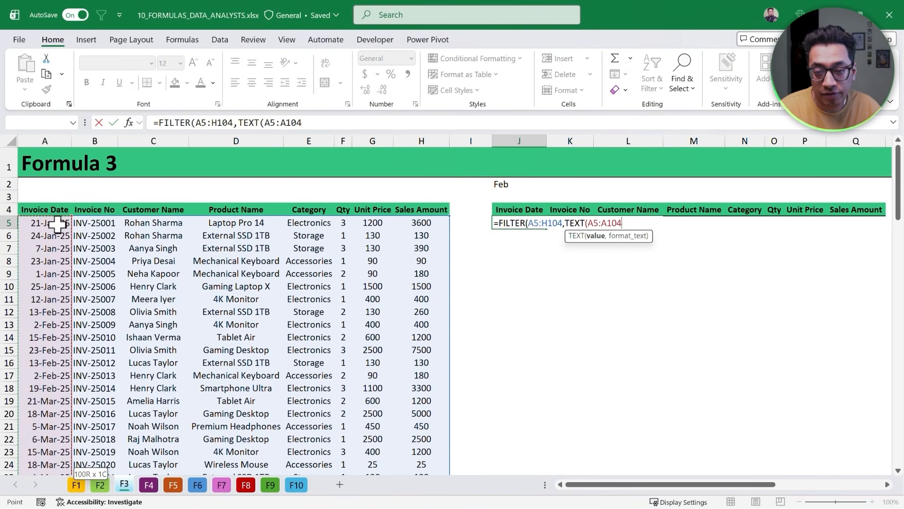
pyautogui.write(',')
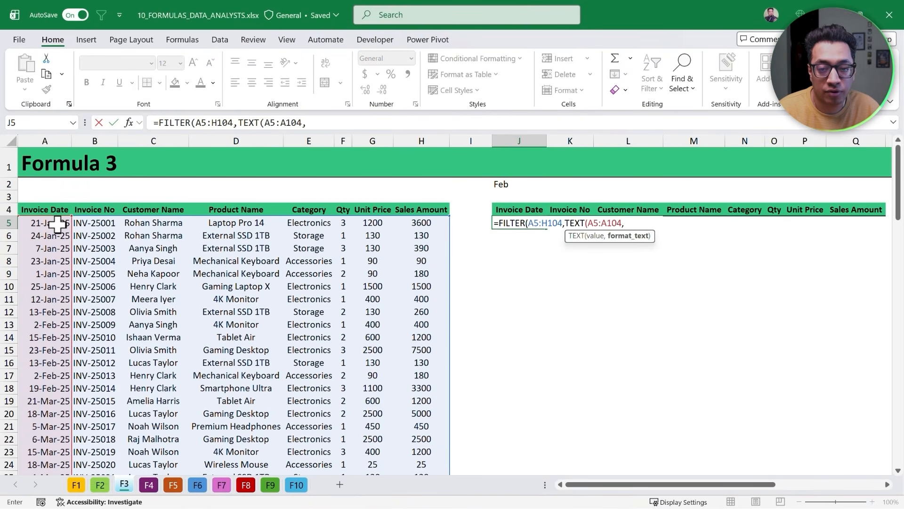
pyautogui.write('"MMM')
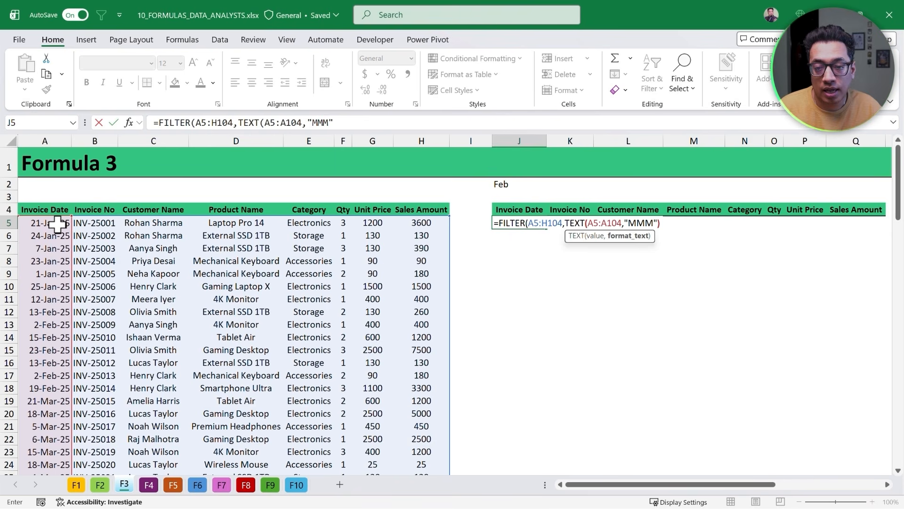
pyautogui.write('=')
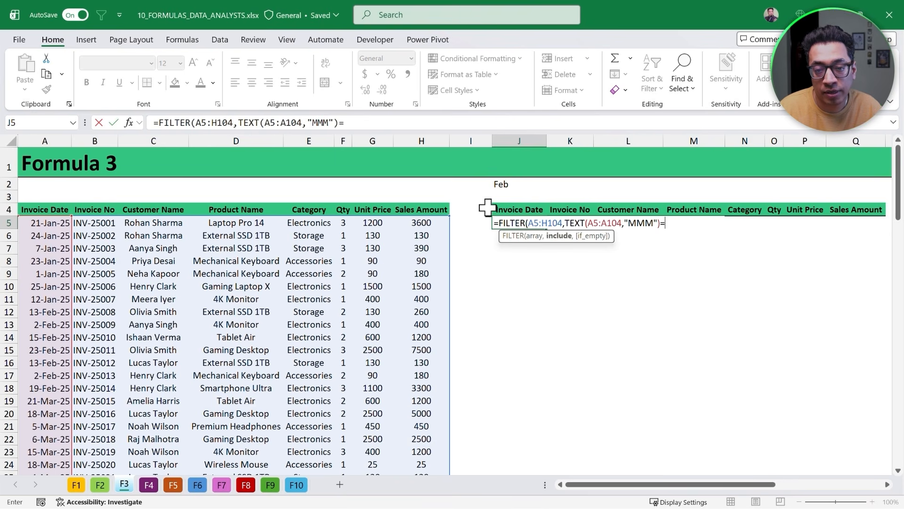
pyautogui.click(504, 187)
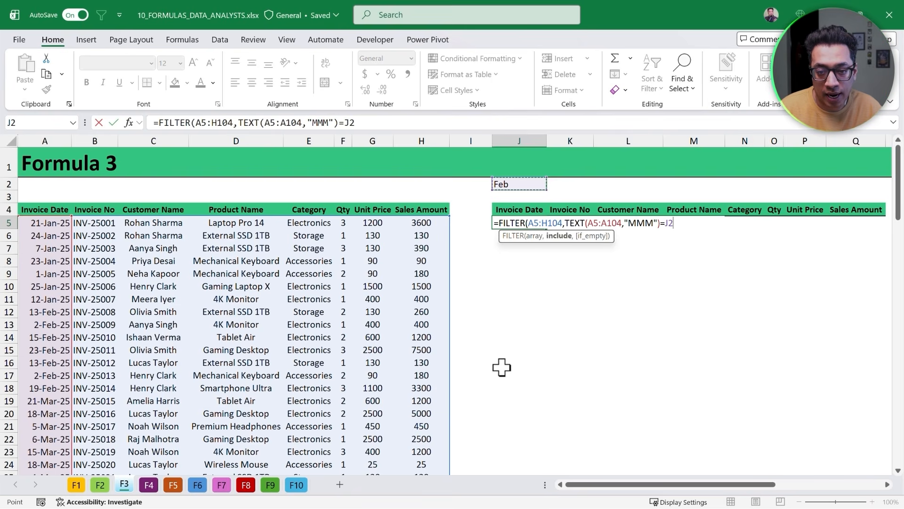
# - Add "No Data Found" as the if-empty value and close the FILTER formula in J5
pyautogui.write(',')
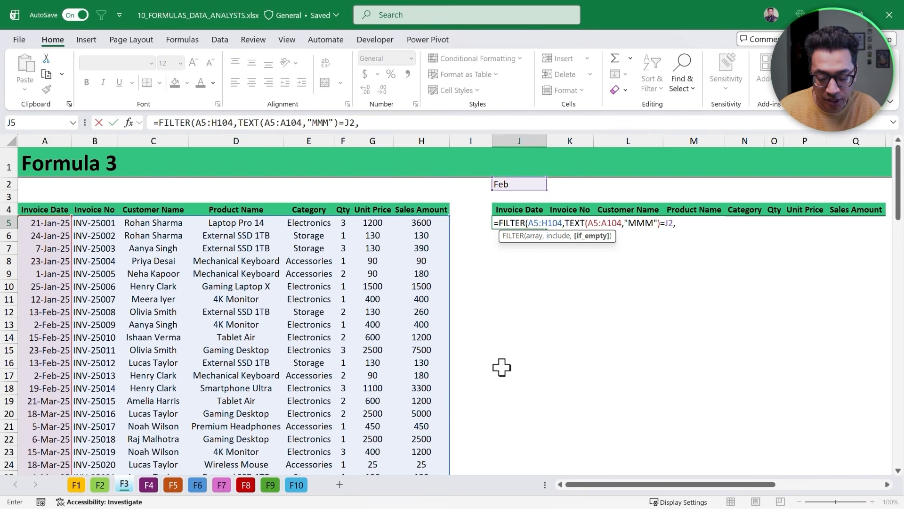
pyautogui.write('"No Data Found')
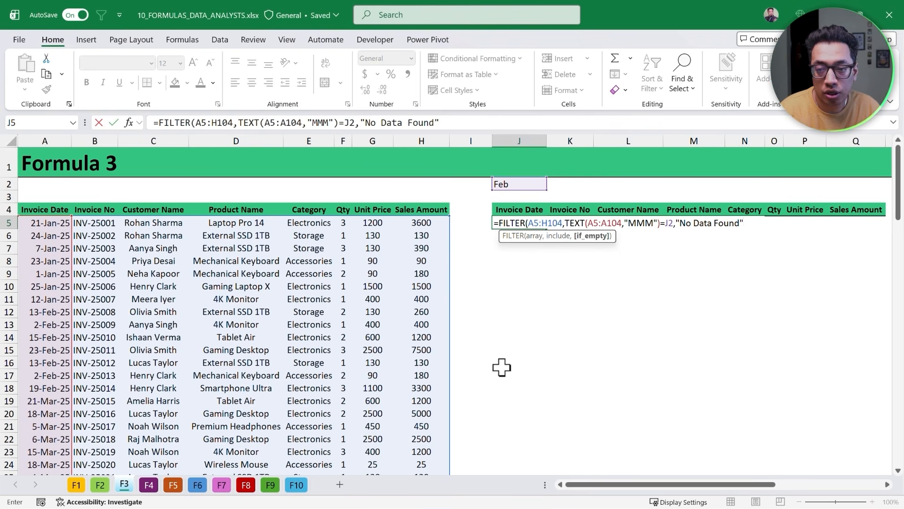
pyautogui.write('")')
pyautogui.press('Return')
# - Format the spilled Invoice Date values in J5:J11 as dates
pyautogui.press('Up')
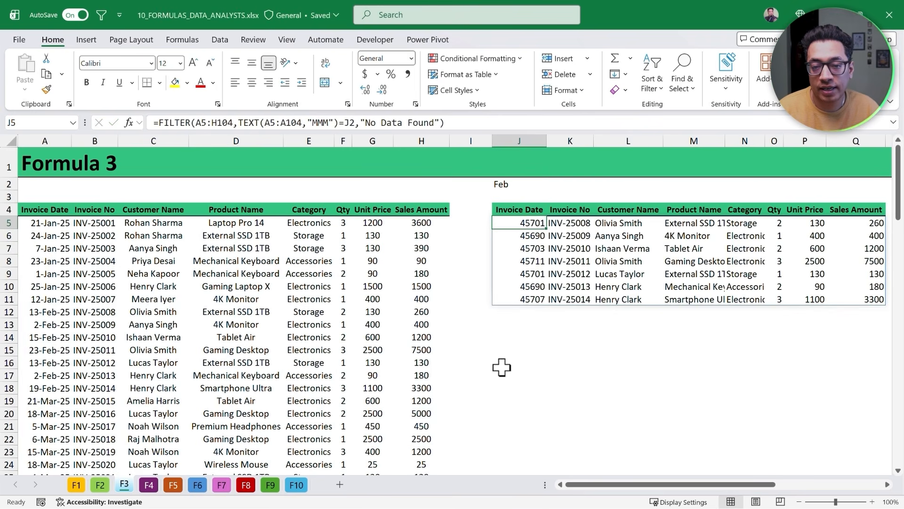
pyautogui.hotkey('ctrl', 'shift', 'Down')
pyautogui.hotkey('ctrl', 'shift', '3')
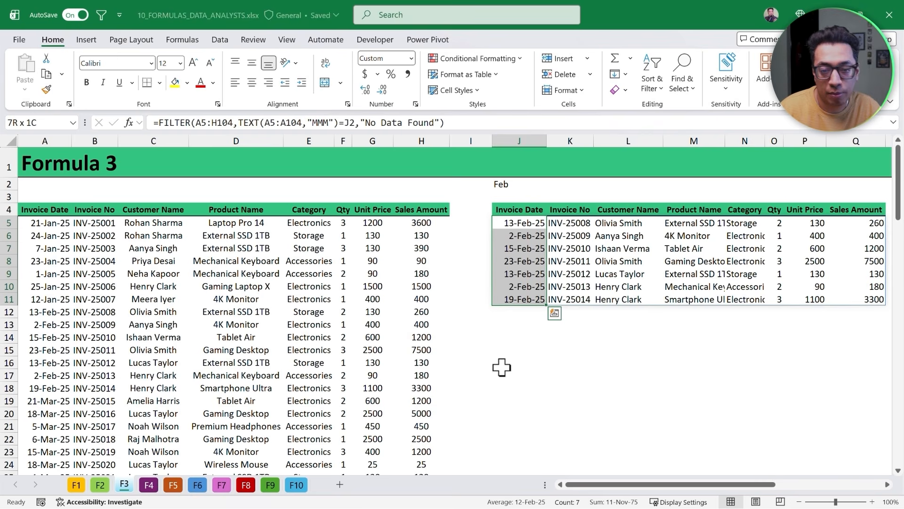
# - Select the result table's columns J to Q and autofit their widths
pyautogui.press('Down')
pyautogui.press('Up')
pyautogui.hotkey('ctrl', 'Right')
pyautogui.press('Left')
pyautogui.press('Left')
pyautogui.press('Left')
pyautogui.press('Left')
pyautogui.press('Left')
pyautogui.press('Left')
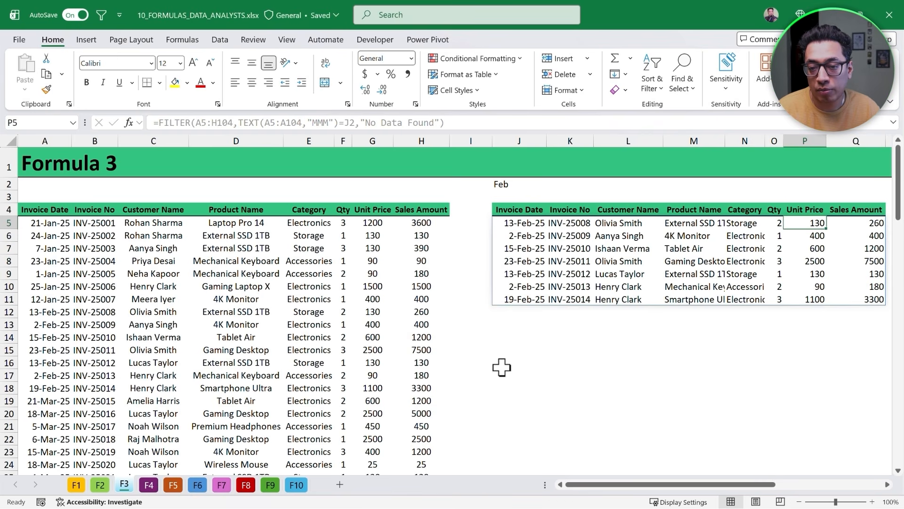
pyautogui.press('Left')
pyautogui.hotkey('ctrl', 'shift', 'Down')
pyautogui.hotkey('ctrl', 'shift', 'Right')
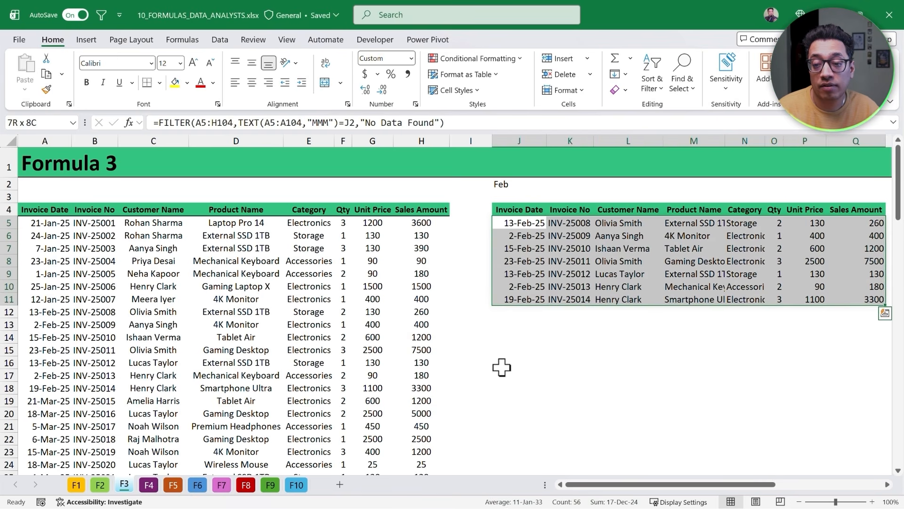
pyautogui.hotkey('ctrl', 'space')
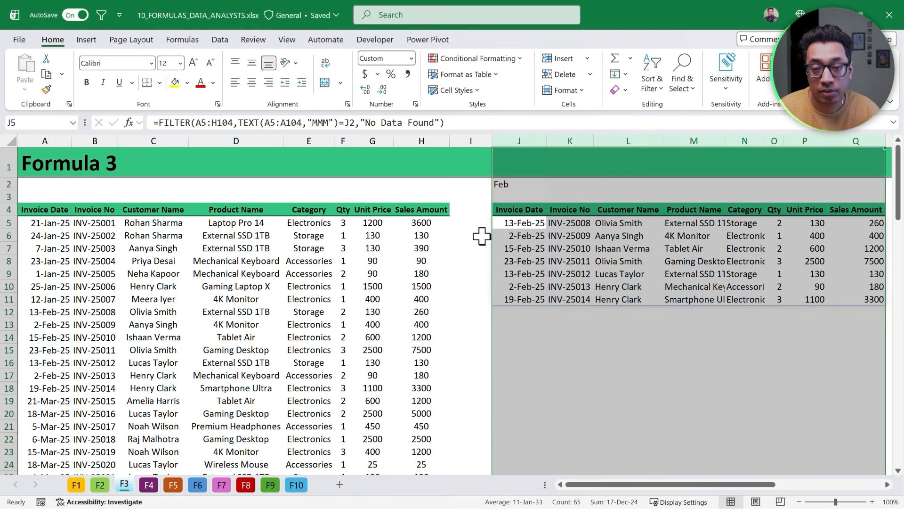
pyautogui.doubleClick(547, 141)
# - Change the month in J2 to Jan, then to Dec
pyautogui.click(558, 261)
pyautogui.click(506, 184)
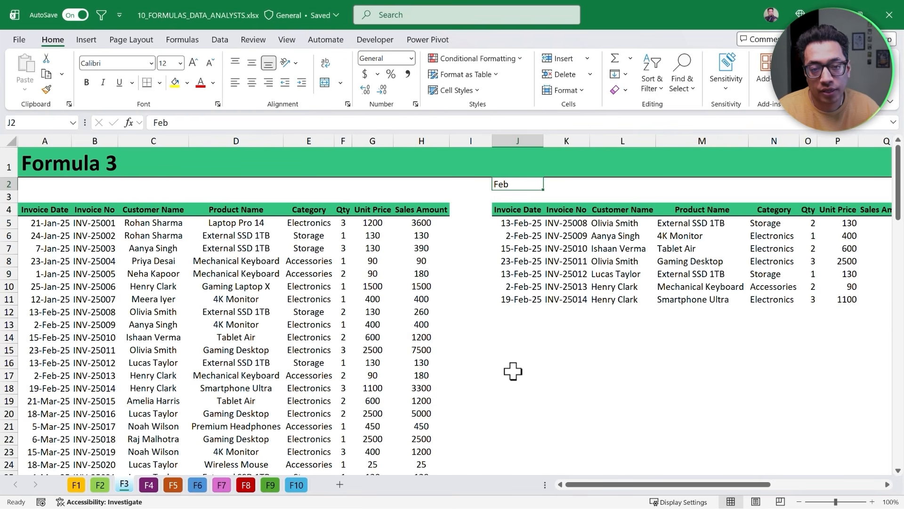
pyautogui.write('Jan')
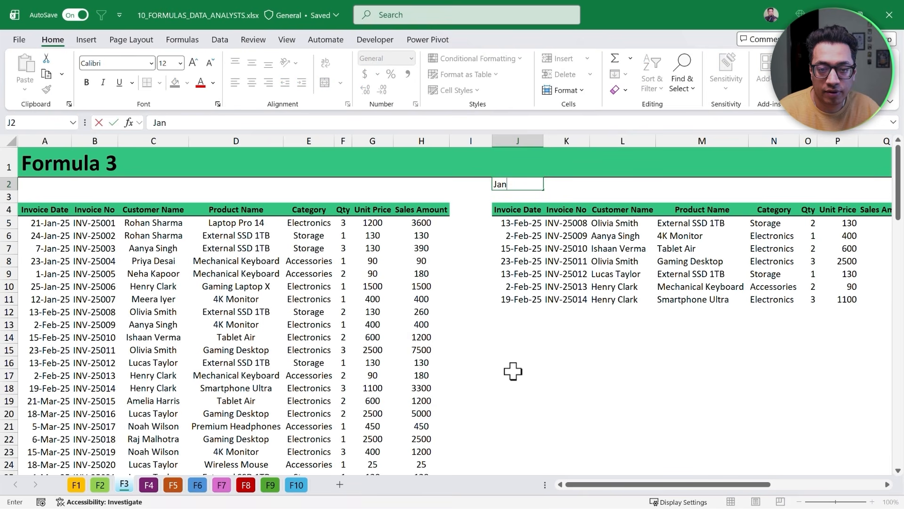
pyautogui.hotkey('ctrl', 'Return')
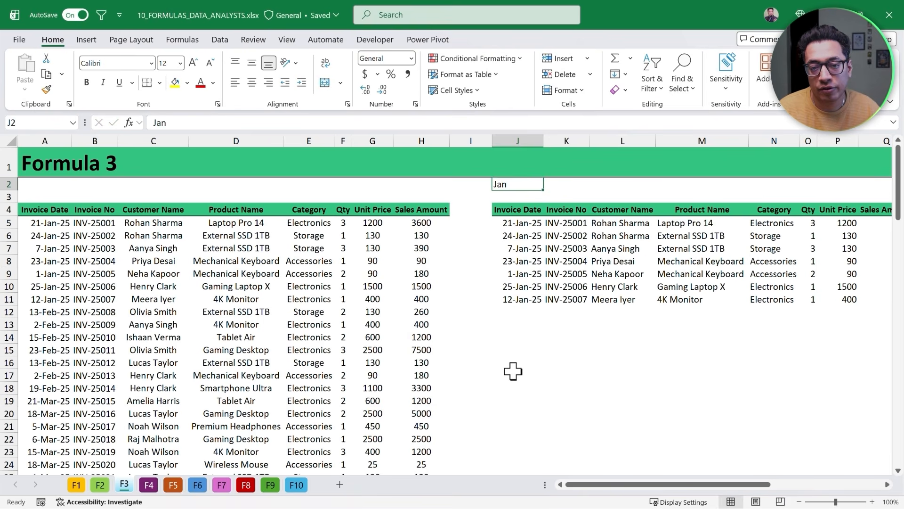
pyautogui.write('Dec')
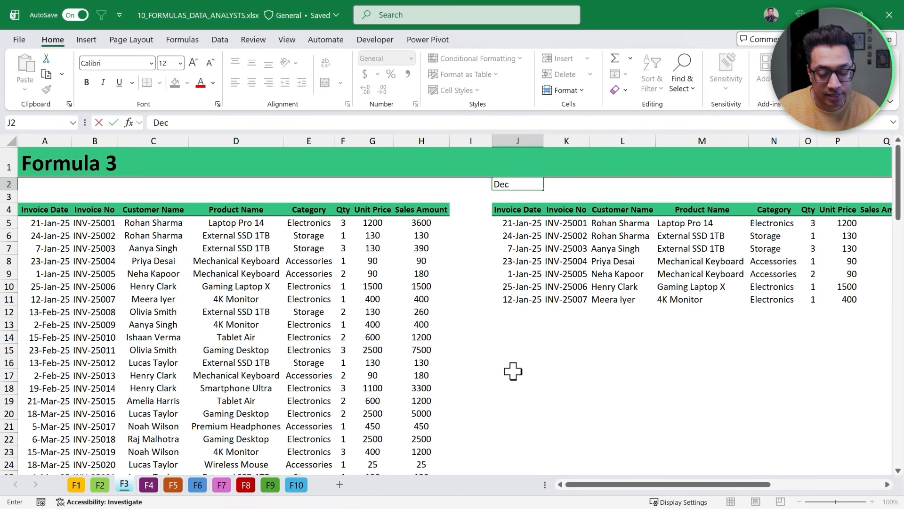
pyautogui.press('Return')
# - Format the spilled invoice dates in J5:J19 as dates
pyautogui.press('Down')
pyautogui.press('Down')
pyautogui.hotkey('ctrl', 'shift', 'Down')
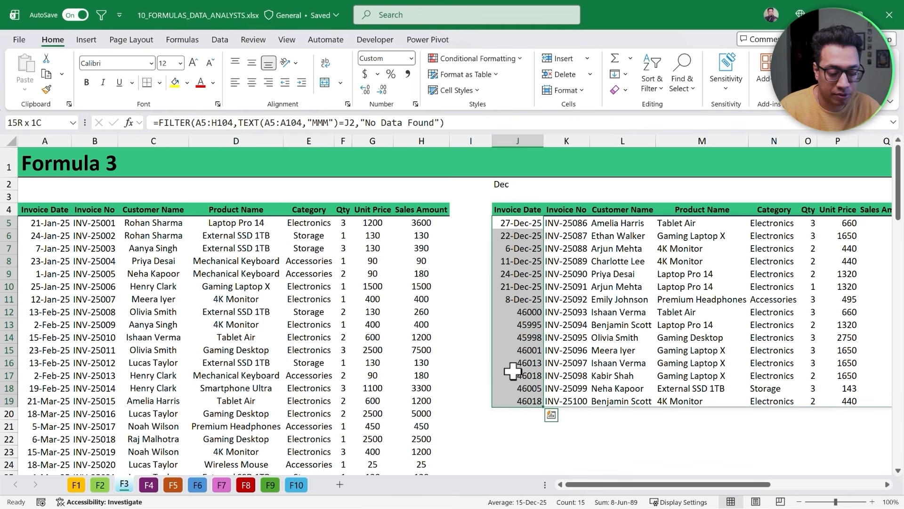
pyautogui.hotkey('ctrl', 'shift', '3')
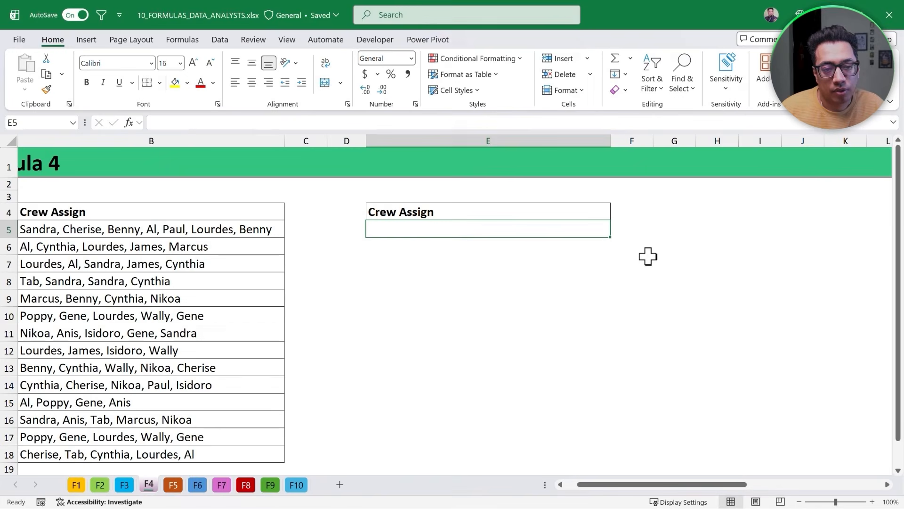
# - On the Formula 4 sheet, examine the Day 1 and Day 4 crew lists for repeated names
pyautogui.press('Left')
pyautogui.press('Left')
pyautogui.press('Left')
pyautogui.press('Left')
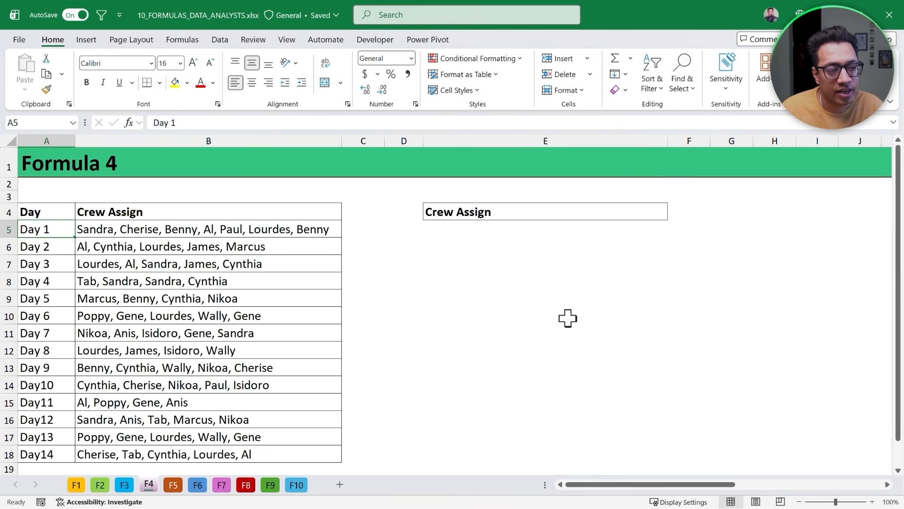
pyautogui.click(469, 228)
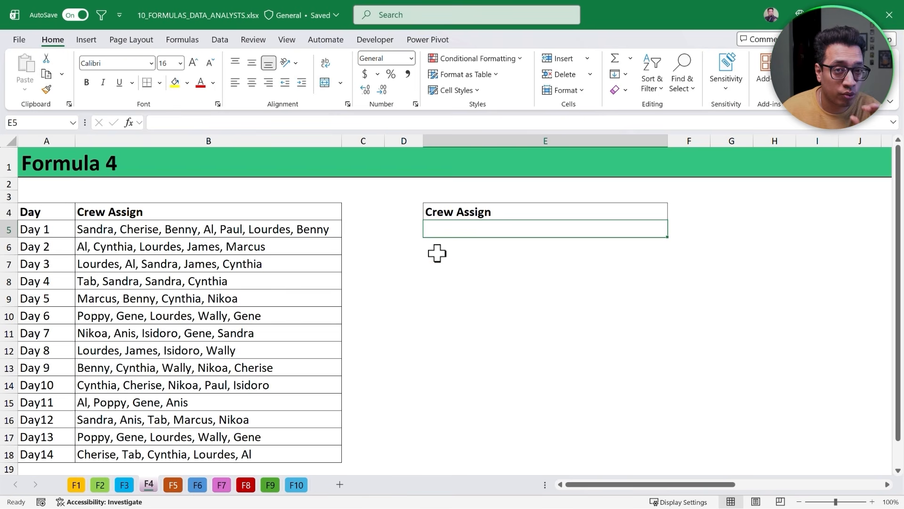
pyautogui.click(160, 230)
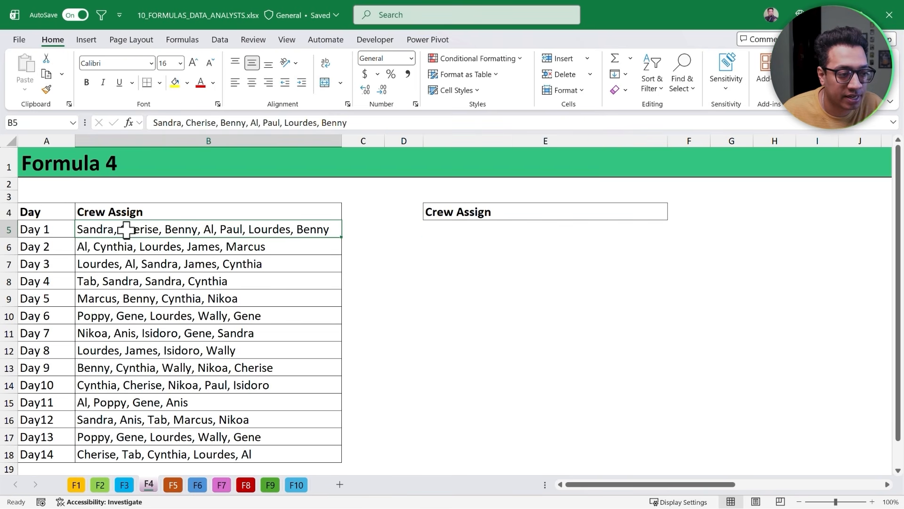
pyautogui.doubleClick(182, 230)
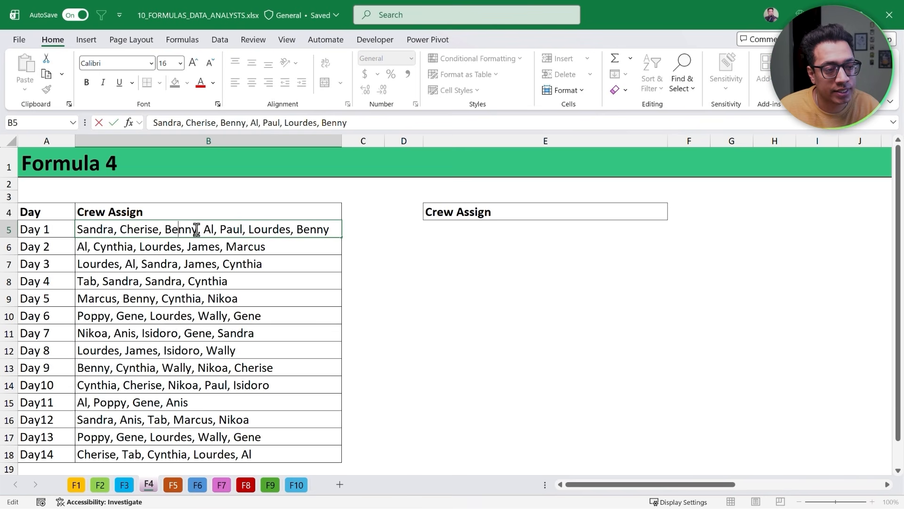
pyautogui.moveTo(198, 230); pyautogui.dragTo(165, 230)
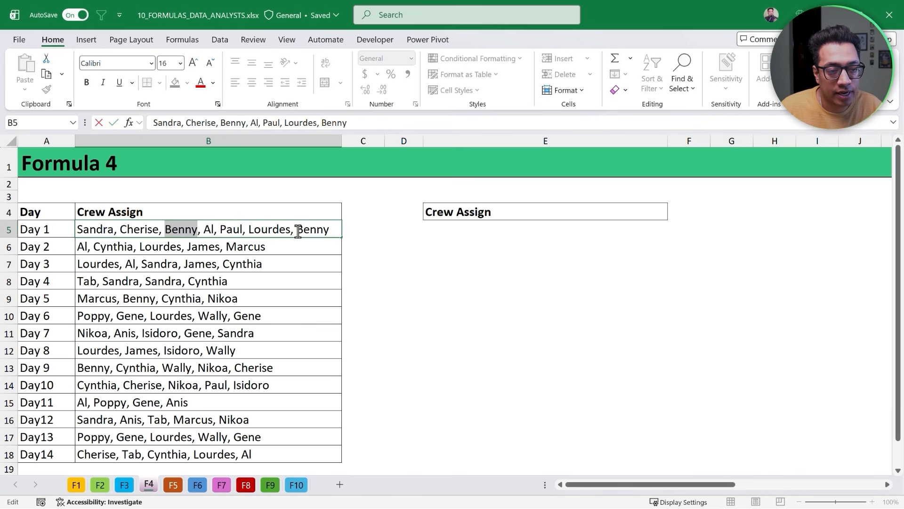
pyautogui.moveTo(297, 230); pyautogui.dragTo(333, 229)
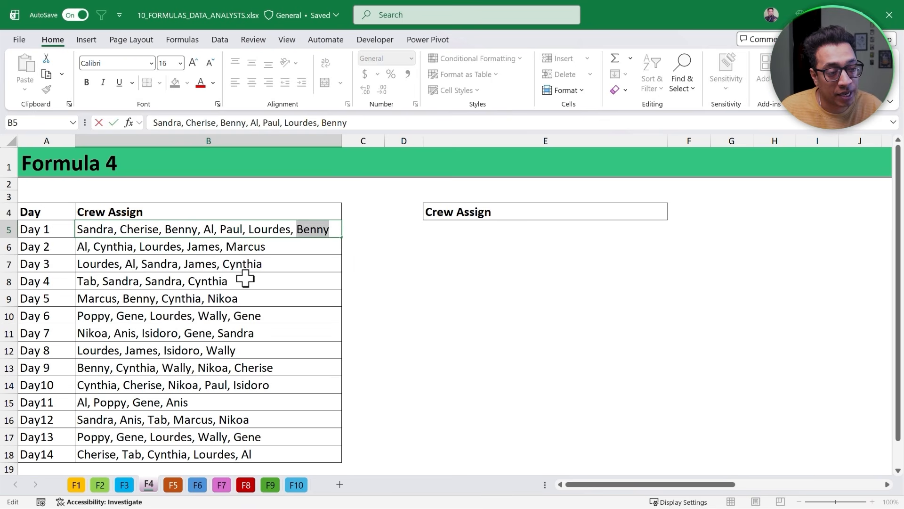
pyautogui.press('Escape')
pyautogui.doubleClick(147, 278)
pyautogui.moveTo(140, 281); pyautogui.dragTo(102, 281)
pyautogui.doubleClick(155, 281)
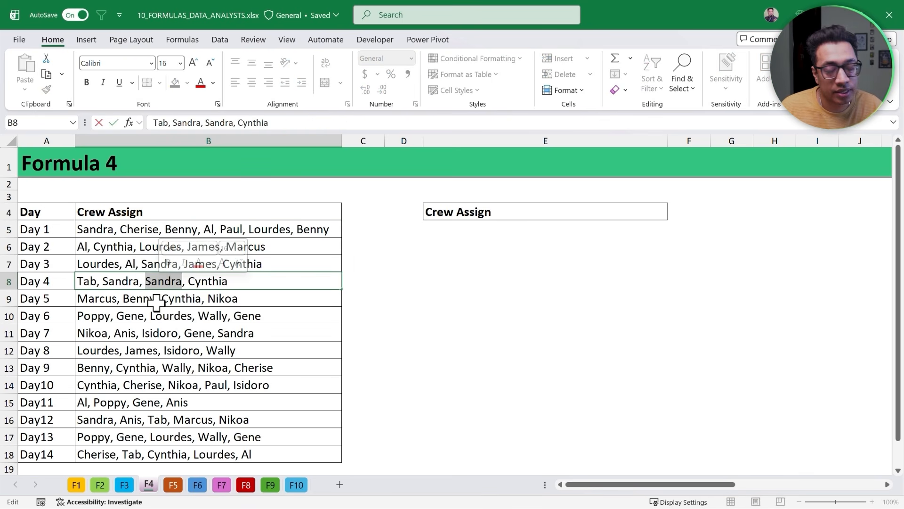
pyautogui.press('Escape')
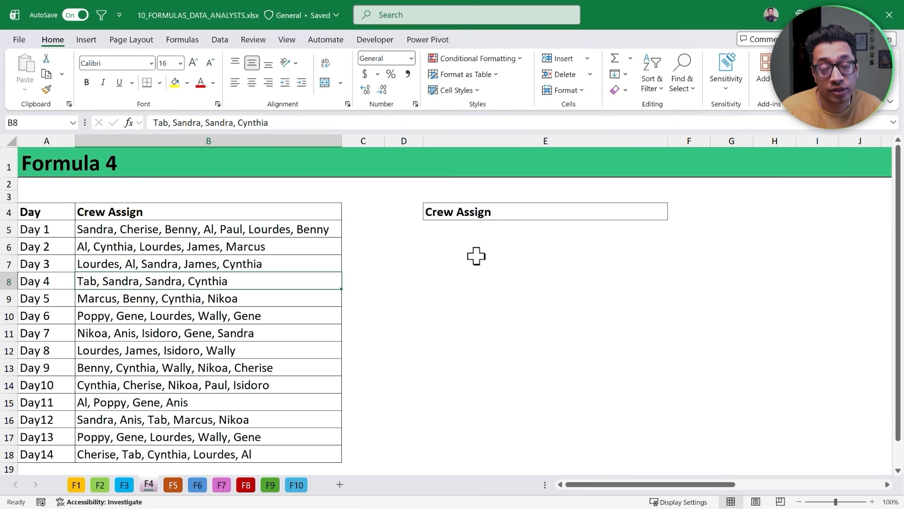
# - In E5, split the Day 1 crew list in B5 into columns with TEXTSPLIT using ", " as the delimiter
pyautogui.click(469, 232)
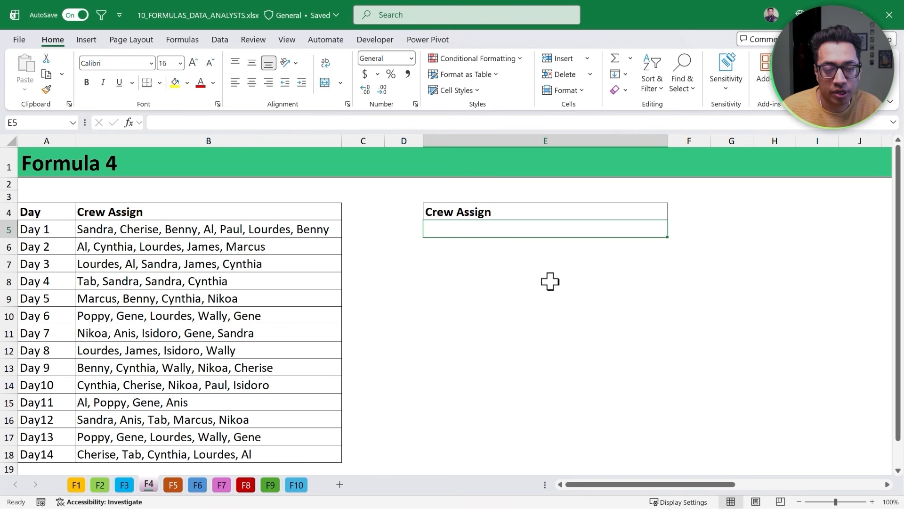
pyautogui.write('=Text')
pyautogui.press('Down')
pyautogui.press('Down')
pyautogui.press('Down')
pyautogui.press('Down')
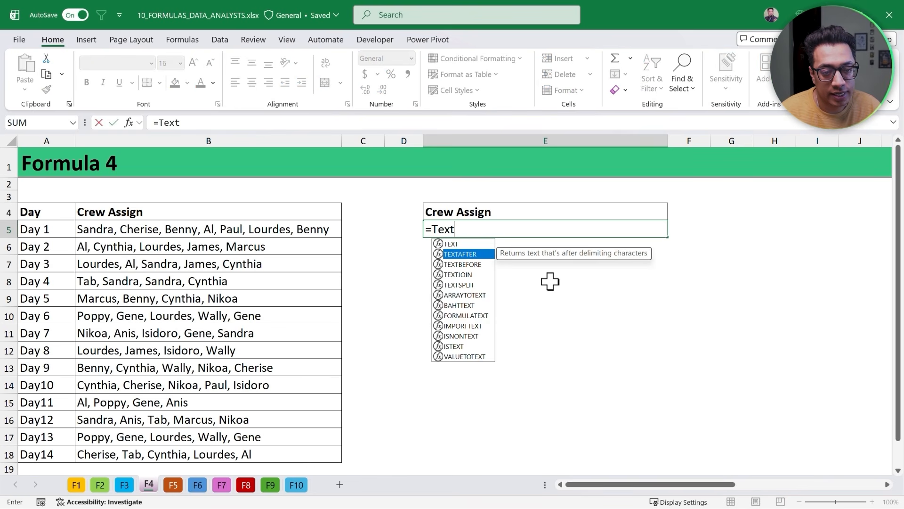
pyautogui.press('Tab')
pyautogui.press('Left')
pyautogui.press('Left')
pyautogui.press('Left')
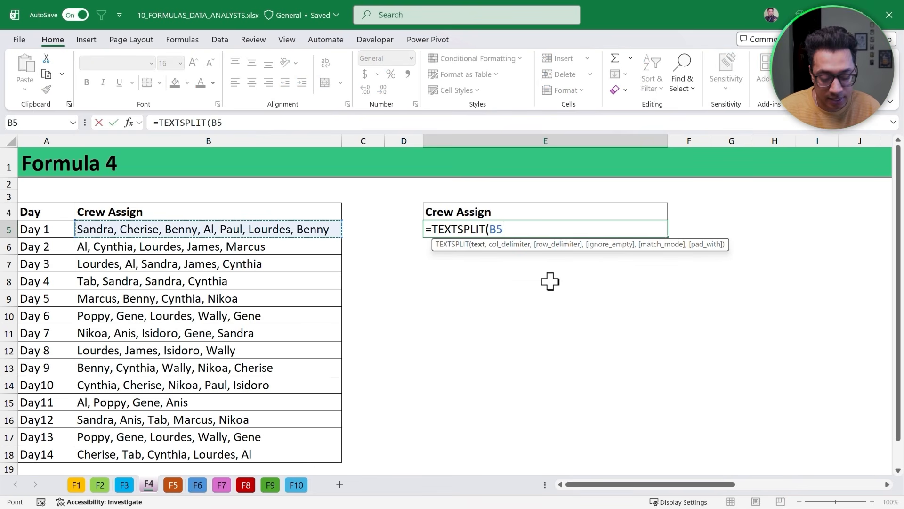
pyautogui.write(',", ')
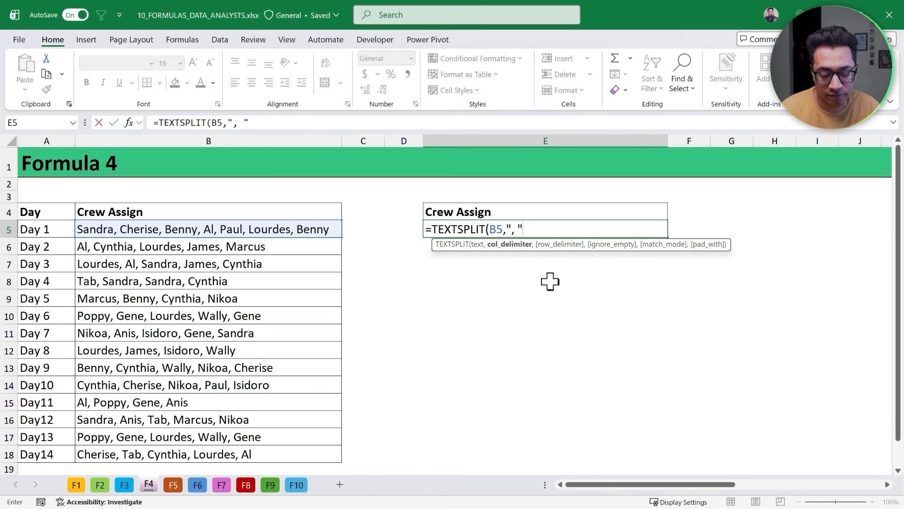
pyautogui.write('")')
pyautogui.press('Return')
# - Wrap the TEXTSPLIT formula in UNIQUE with by_col set to TRUE
pyautogui.press('Up')
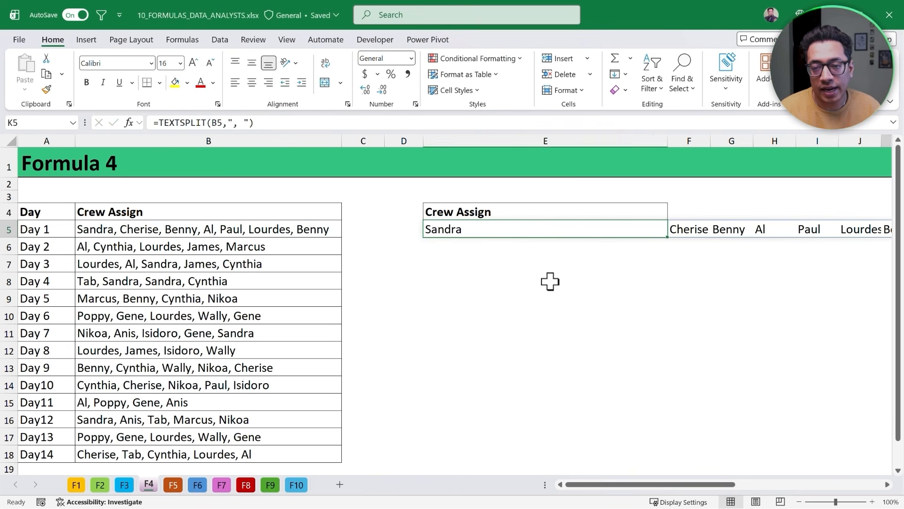
pyautogui.hotkey('ctrl', 'Right')
pyautogui.hotkey('ctrl', 'Left')
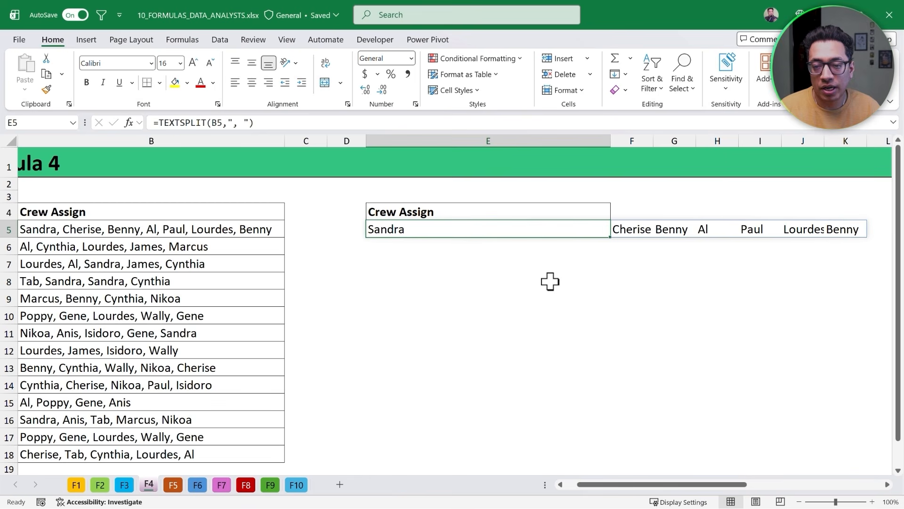
pyautogui.press('F2')
pyautogui.click(374, 233)
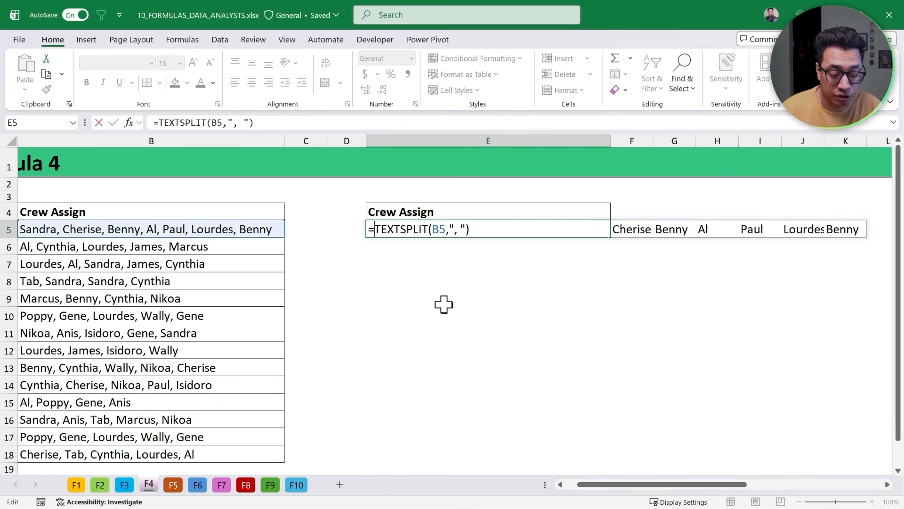
pyautogui.write('Uni')
pyautogui.press('Down')
pyautogui.press('Down')
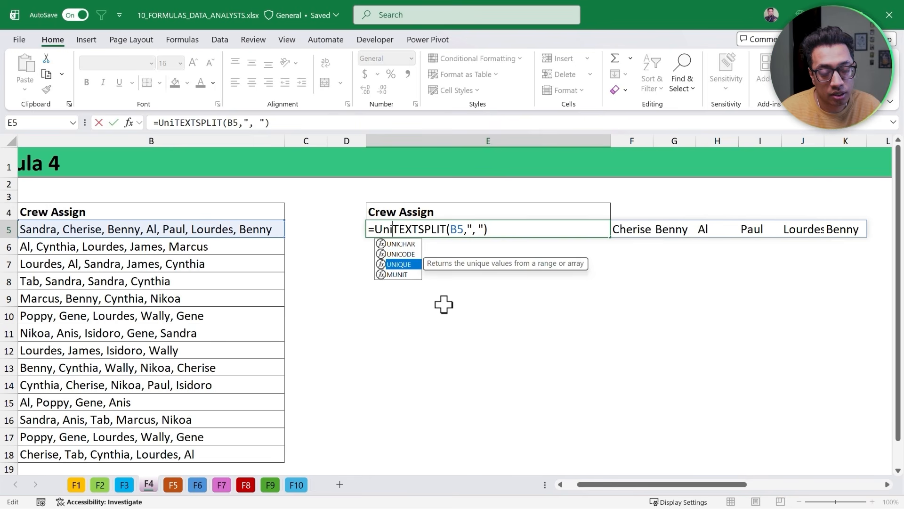
pyautogui.press('Tab')
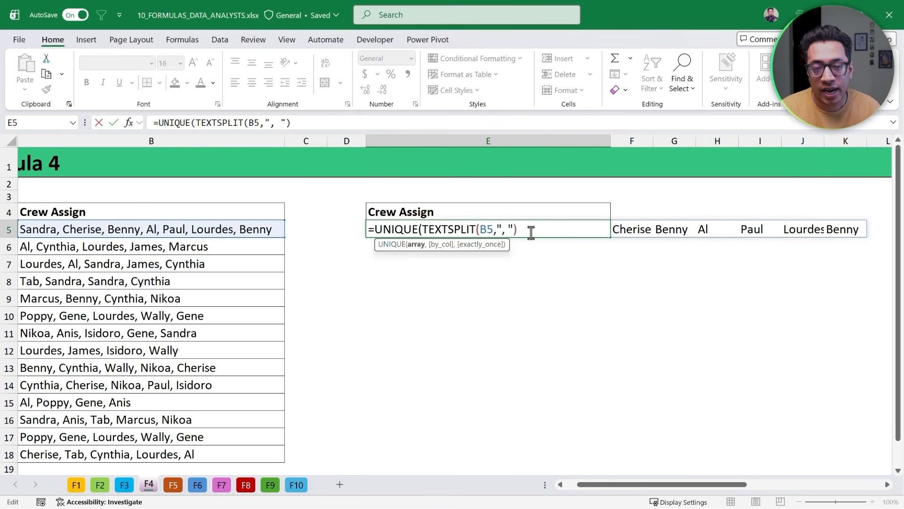
pyautogui.write(',')
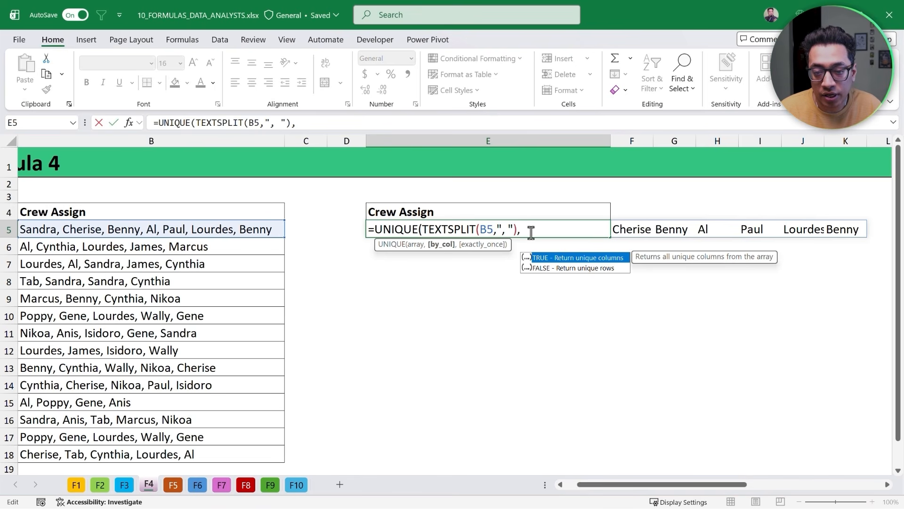
pyautogui.press('Tab')
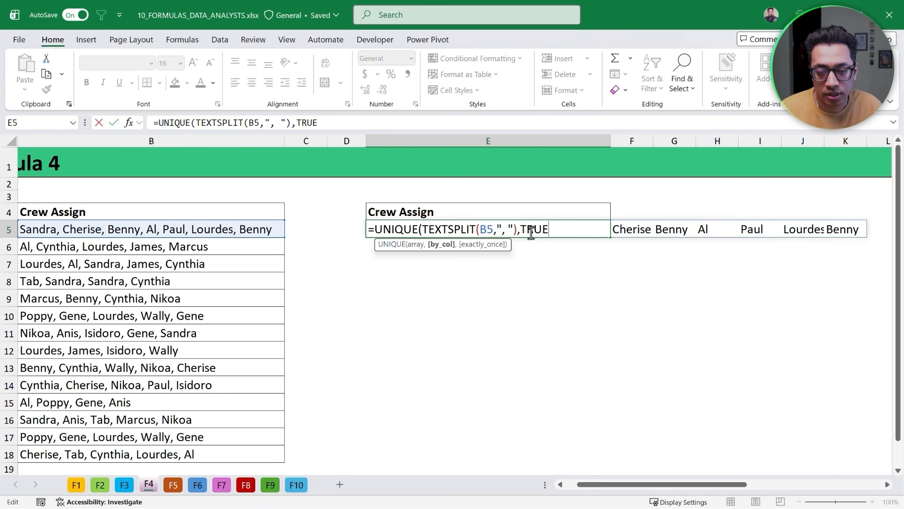
pyautogui.press('Return')
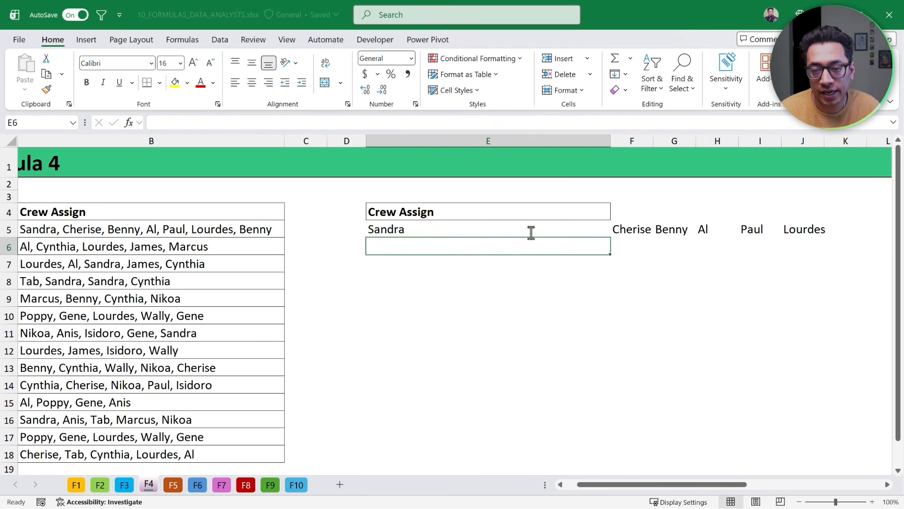
# - Review the spilled crew names across row 5
pyautogui.press('Up')
pyautogui.press('Right')
pyautogui.press('Right')
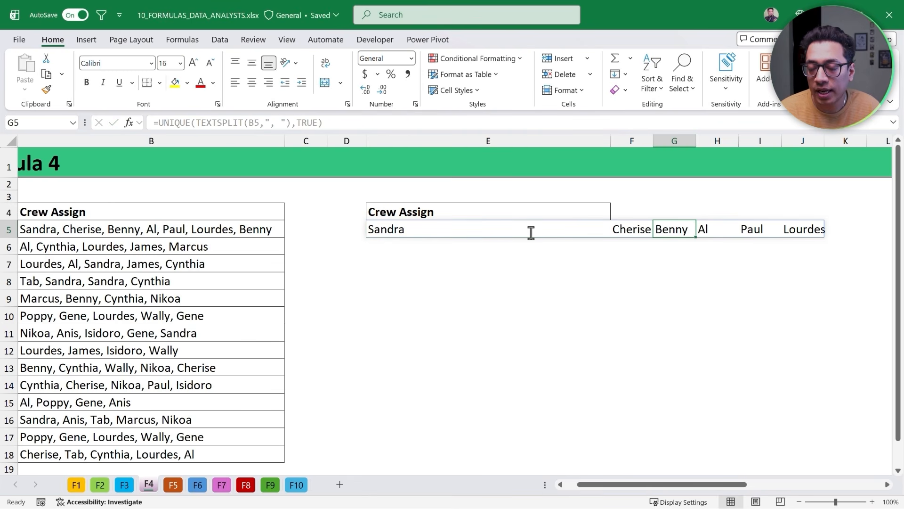
pyautogui.press('Right')
pyautogui.press('Left')
pyautogui.press('Left')
pyautogui.press('Left')
pyautogui.press('Left')
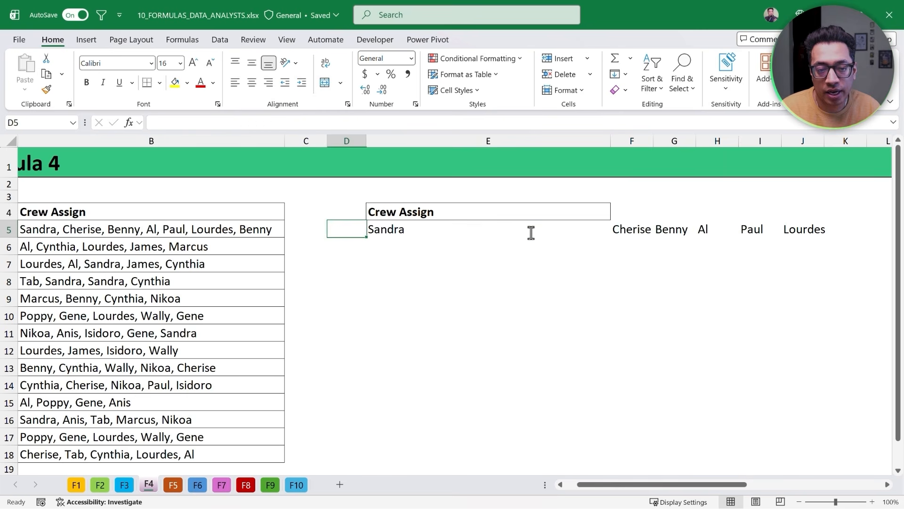
# - Step through each spilled crew name in row 5 and return to E5
pyautogui.press('Right')
pyautogui.hotkey('shift', 'Right')
pyautogui.hotkey('shift', 'Right')
pyautogui.hotkey('shift', 'Right')
pyautogui.hotkey('shift', 'Right')
pyautogui.hotkey('shift', 'Right')
pyautogui.press('Right')
pyautogui.press('Right')
pyautogui.press('Right')
pyautogui.press('Right')
pyautogui.press('Right')
pyautogui.press('Right')
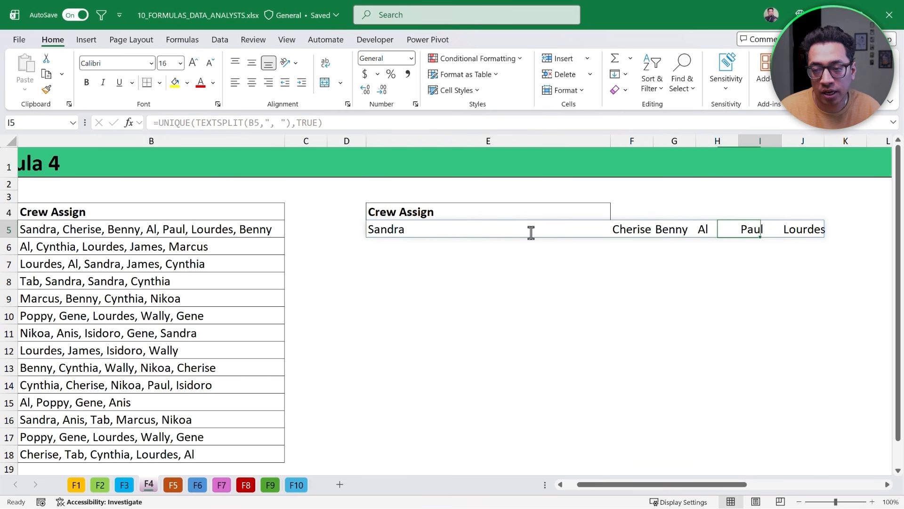
pyautogui.hotkey('ctrl', 'Left')
pyautogui.hotkey('ctrl', 'Left')
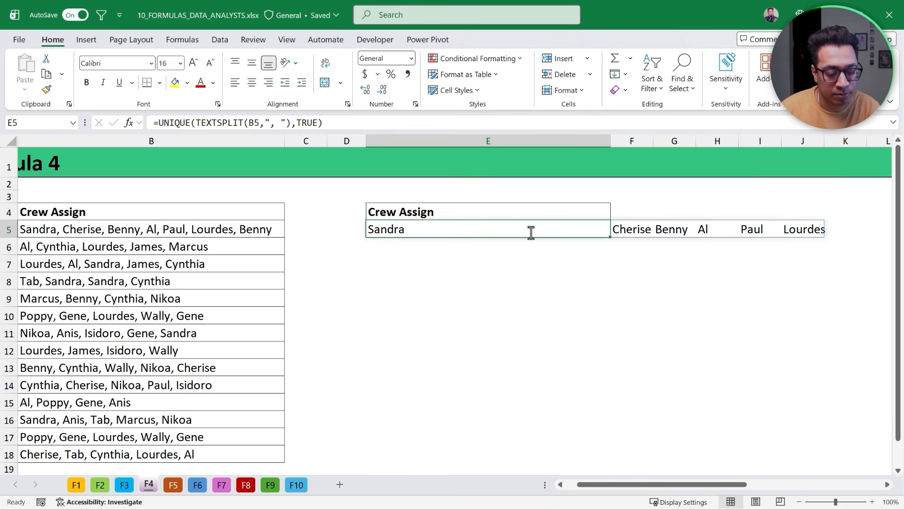
# - Wrap the E5 formula in TEXTJOIN with ", " as the delimiter and ignore_empty set to TRUE
pyautogui.press('F2')
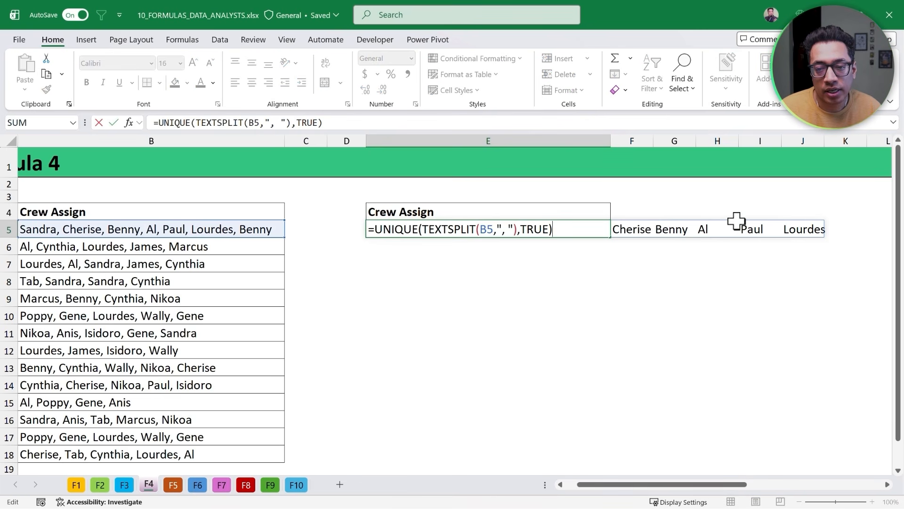
pyautogui.click(375, 229)
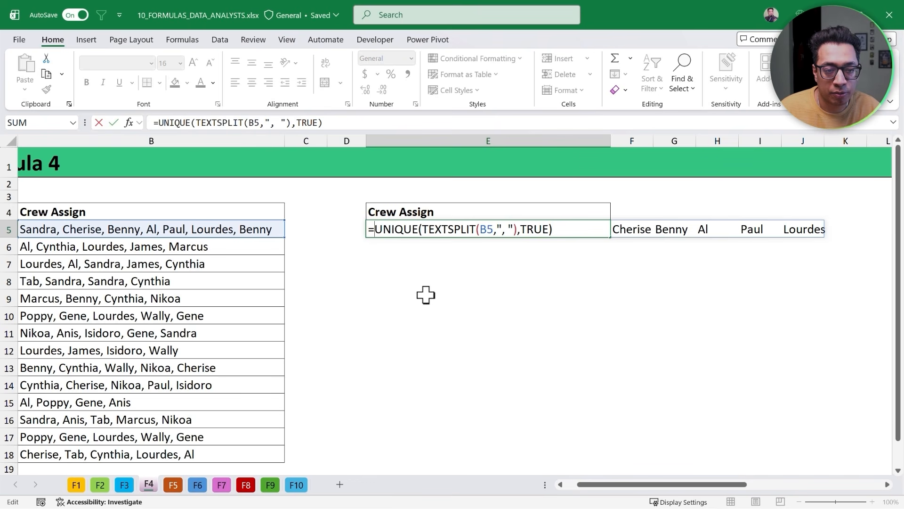
pyautogui.write('Text')
pyautogui.press('Down')
pyautogui.press('Down')
pyautogui.press('Down')
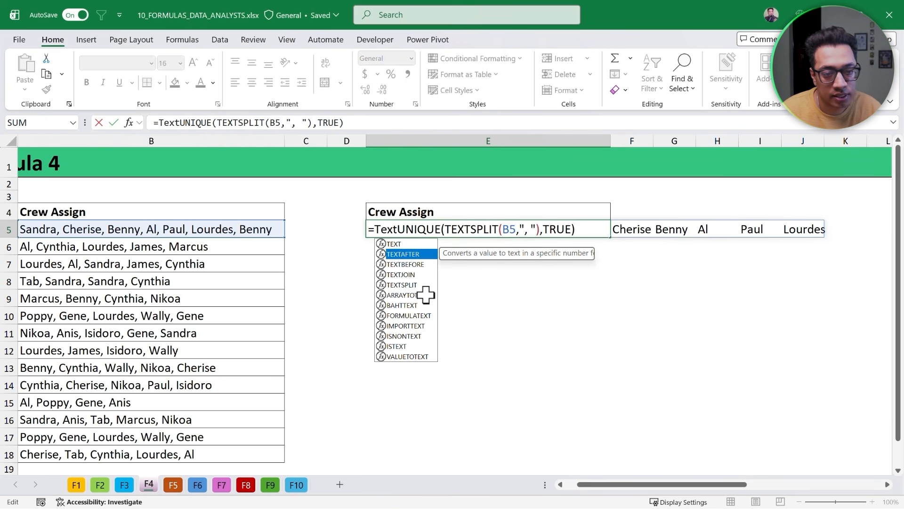
pyautogui.press('Tab')
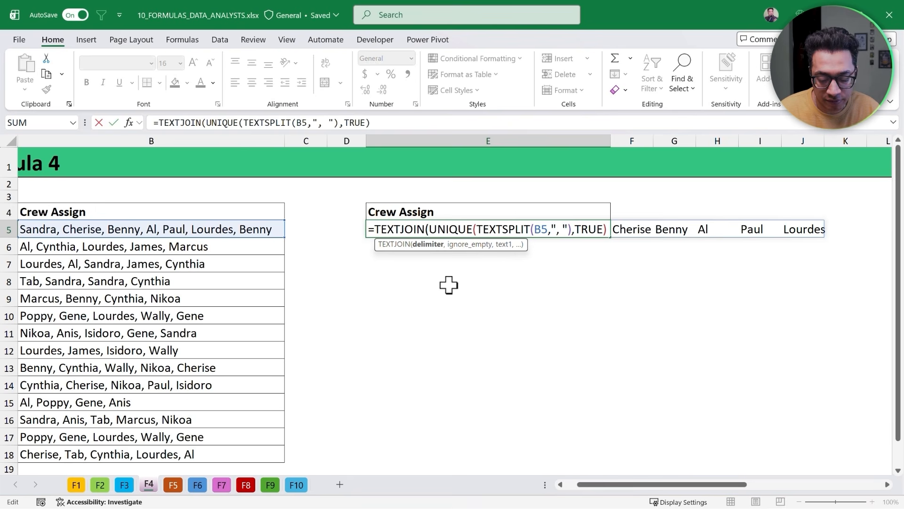
pyautogui.write('", "')
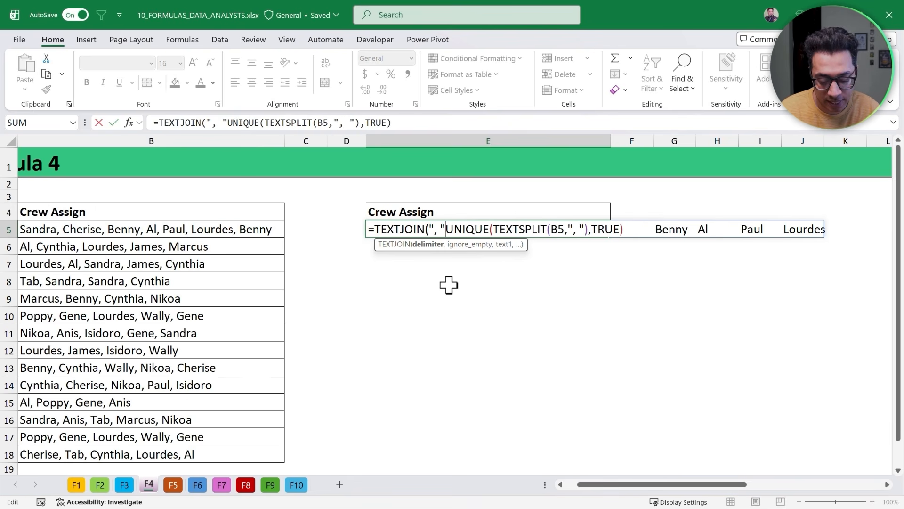
pyautogui.write(',')
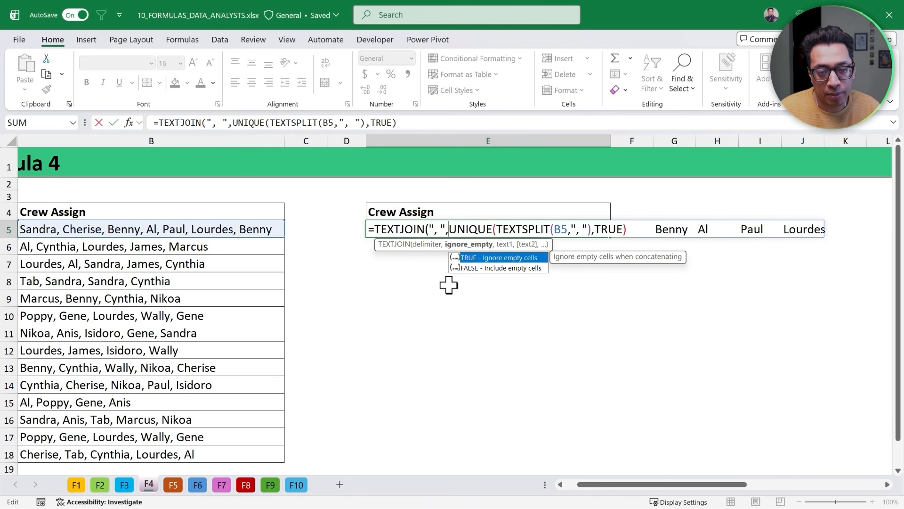
pyautogui.press('Tab')
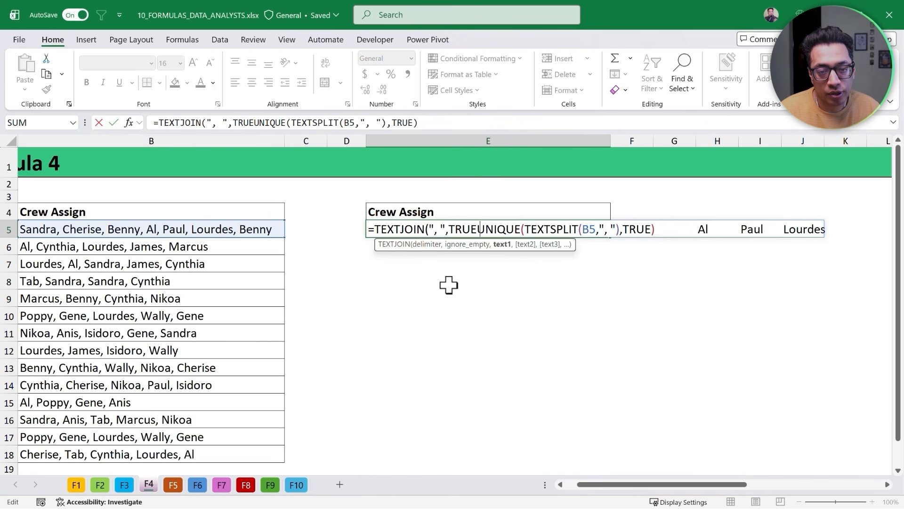
pyautogui.write(',')
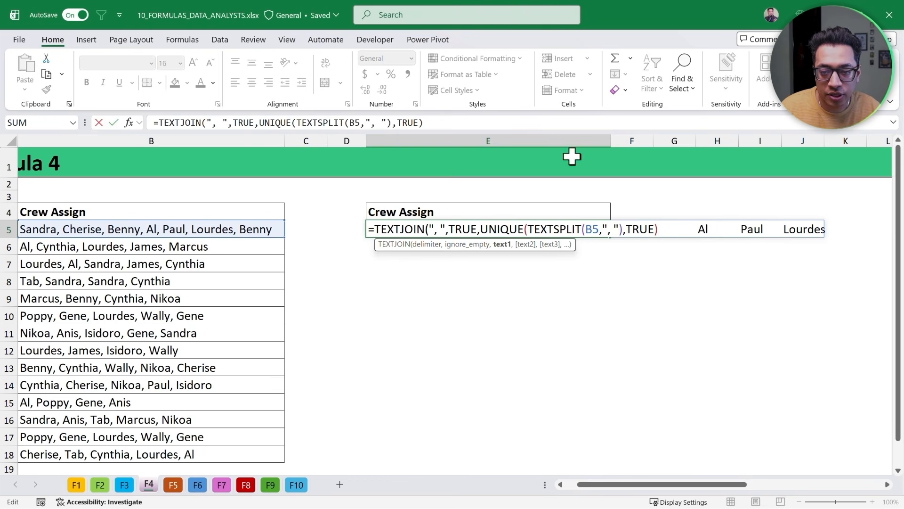
pyautogui.click(449, 123)
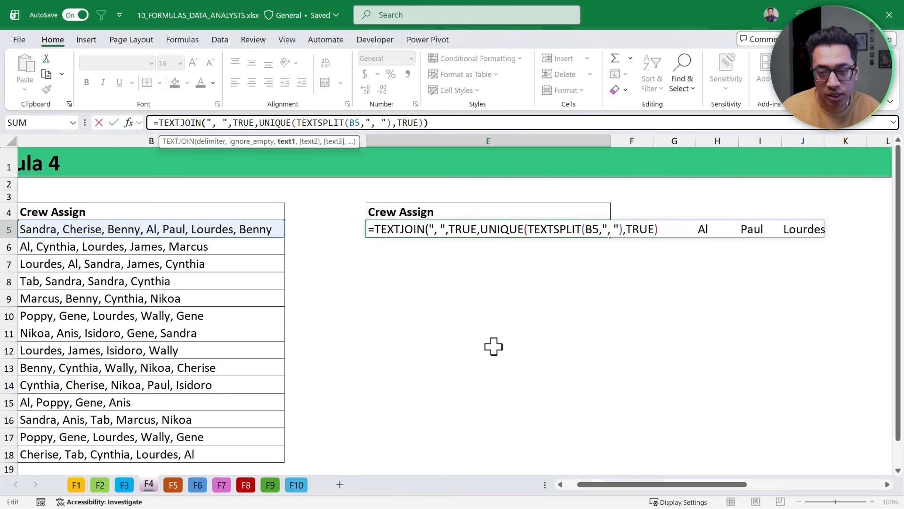
pyautogui.press('Return')
pyautogui.press('Up')
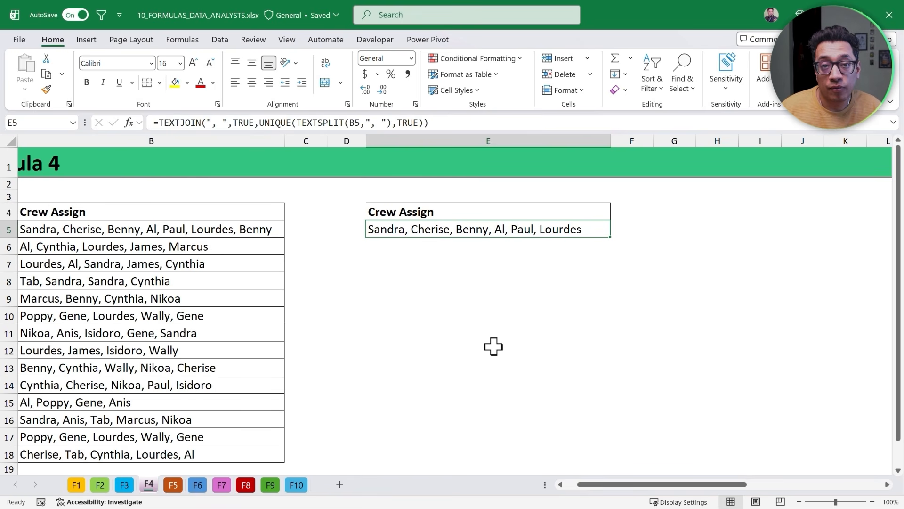
# - Fill the TEXTJOIN formula down from E5 to E18 and copy the filled range
pyautogui.hotkey('ctrl', 'Left')
pyautogui.hotkey('ctrl', 'Down')
pyautogui.press('Right')
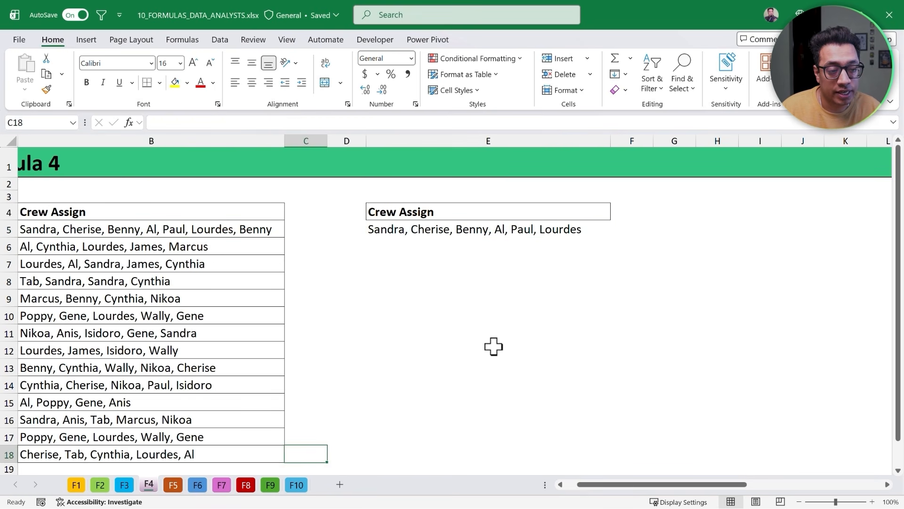
pyautogui.press('Right')
pyautogui.press('Right')
pyautogui.hotkey('ctrl', 'shift', 'Up')
pyautogui.hotkey('ctrl', 'd')
pyautogui.hotkey('ctrl', 'c')
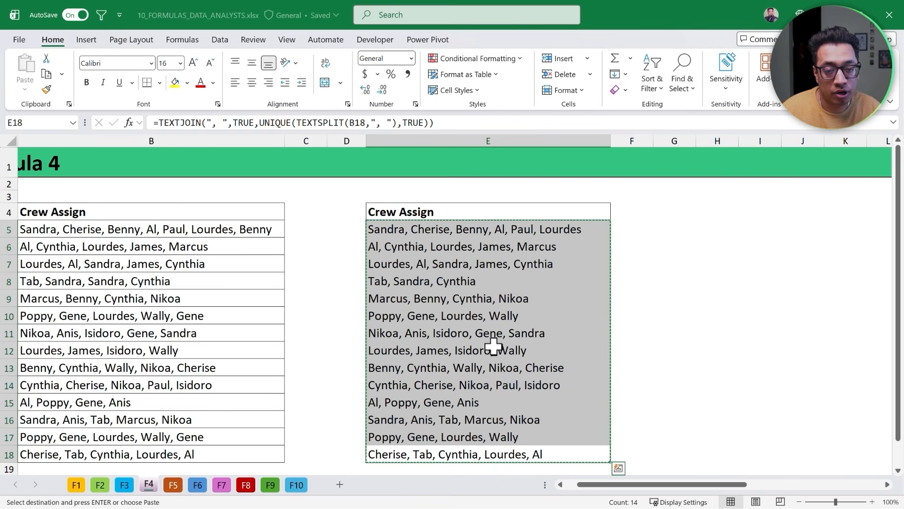
# - Paste the deduplicated crew lists as values over the original lists starting at B5
pyautogui.rightClick(169, 232)
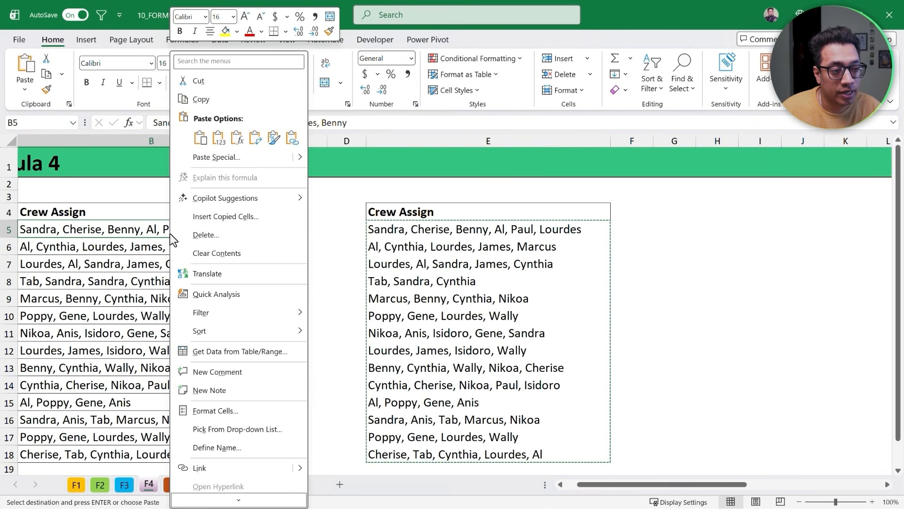
pyautogui.click(218, 141)
pyautogui.hscroll(-2, 277, 234)
pyautogui.press('Down')
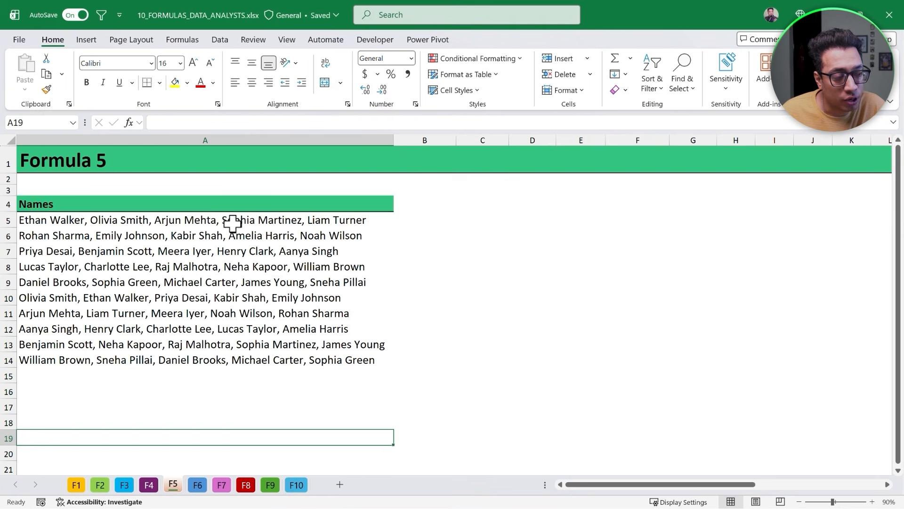
# - On the Formula 5 sheet, examine the comma-separated name lists in the Names column
pyautogui.click(227, 221)
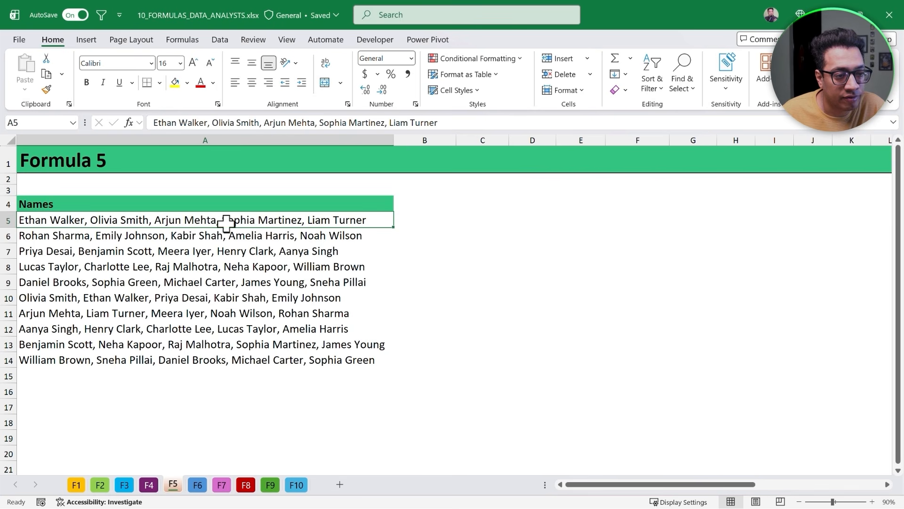
pyautogui.click(249, 234)
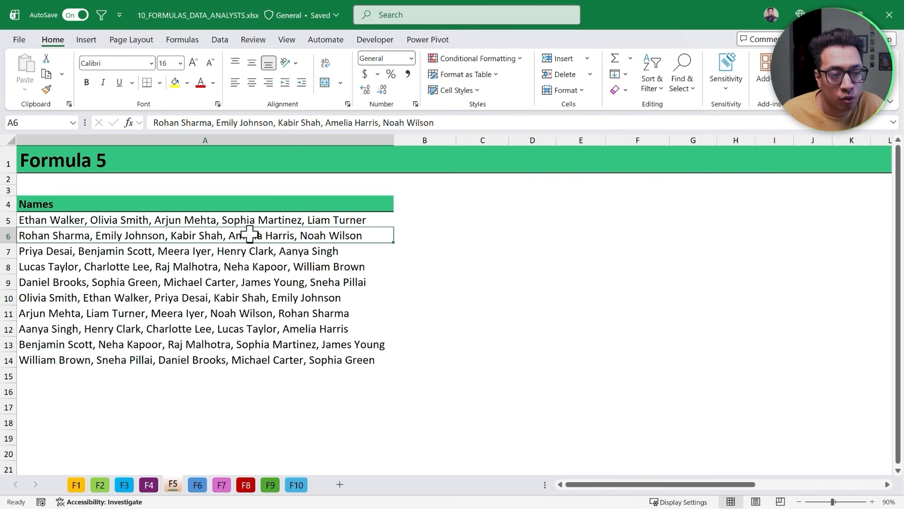
pyautogui.press('Up')
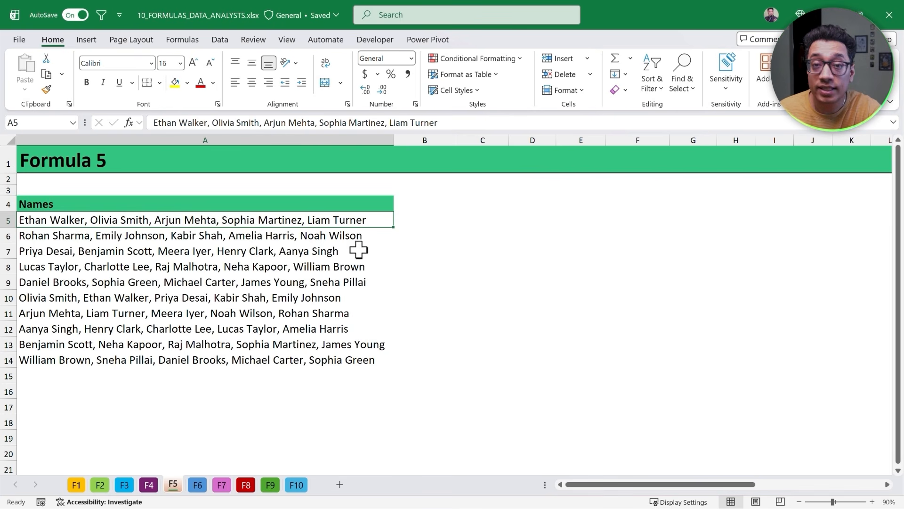
# - In C5, split the names in A5 into columns with TEXTSPLIT using ", " as the delimiter
pyautogui.click(454, 215)
pyautogui.click(483, 224)
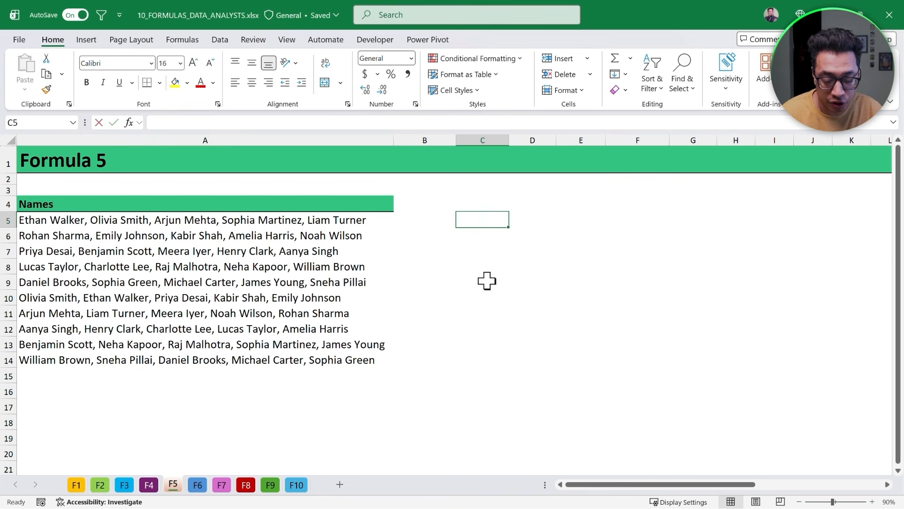
pyautogui.write('=Text')
pyautogui.press('Down')
pyautogui.press('Down')
pyautogui.press('Down')
pyautogui.press('Down')
pyautogui.press('Tab')
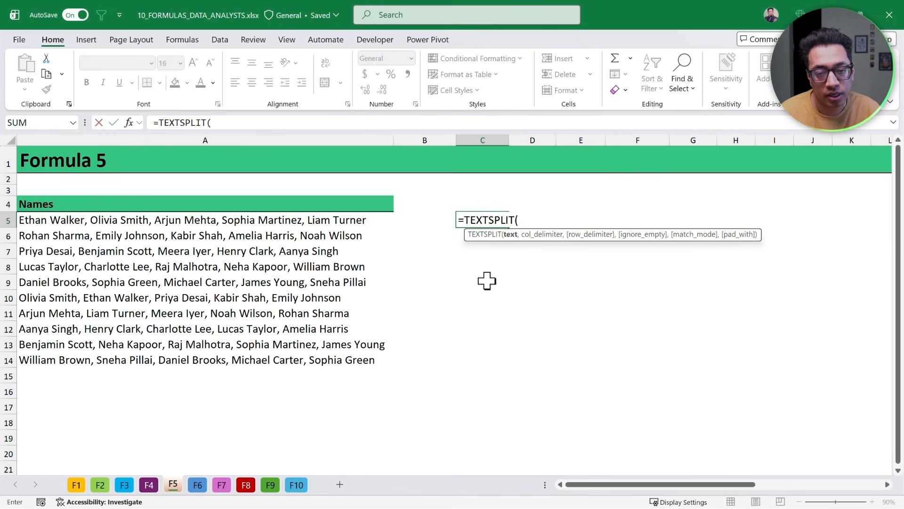
pyautogui.press('Left')
pyautogui.press('Left')
pyautogui.write(',')
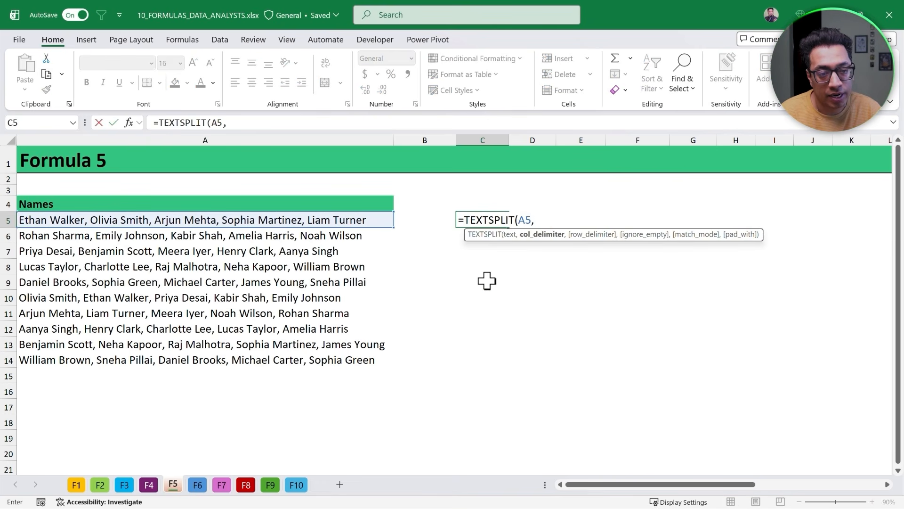
pyautogui.write('"')
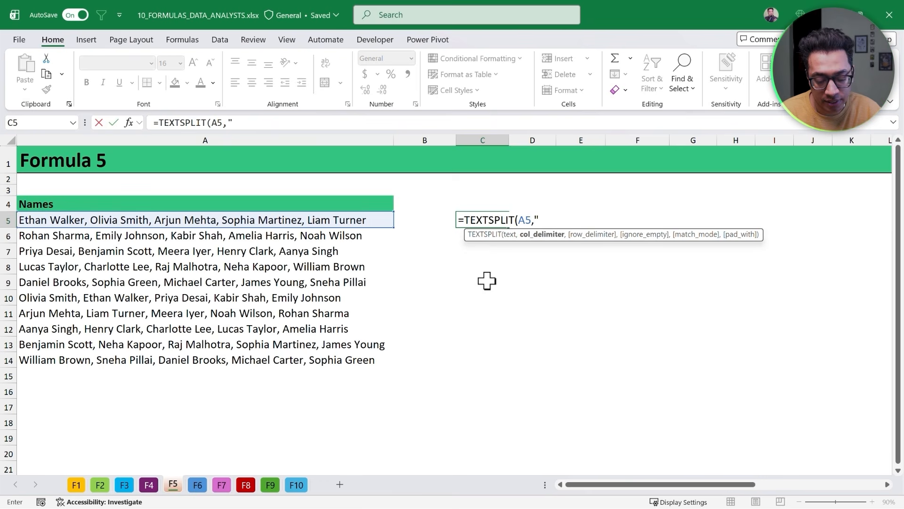
pyautogui.write(', ")')
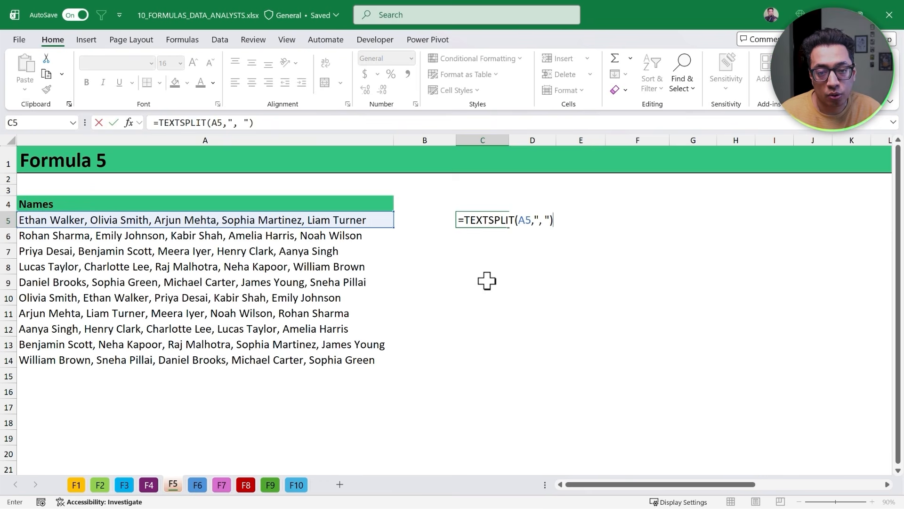
pyautogui.press('Return')
# - Autofit the width of columns C through G to fit the split names
pyautogui.press('Up')
pyautogui.hotkey('ctrl', 'shift', 'Right')
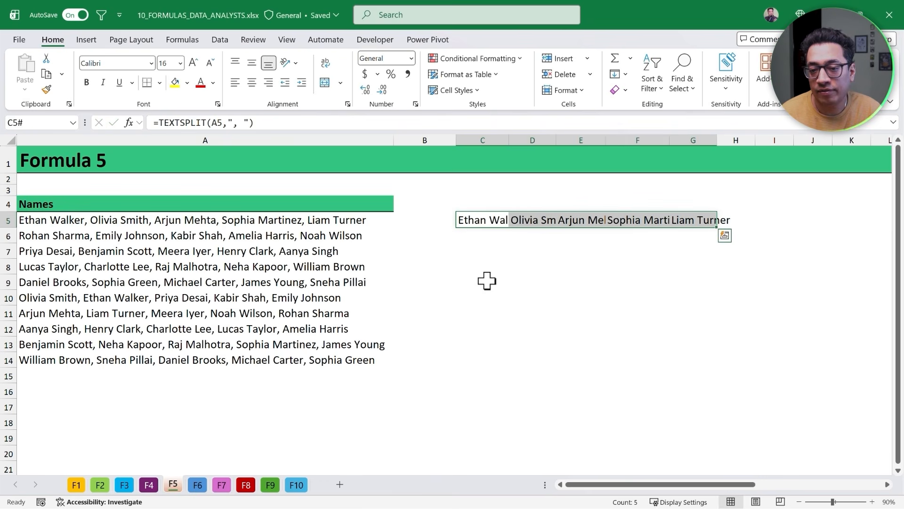
pyautogui.hotkey('ctrl', 'space')
pyautogui.hotkey('alt', 'h')
pyautogui.press('o')
pyautogui.press('i')
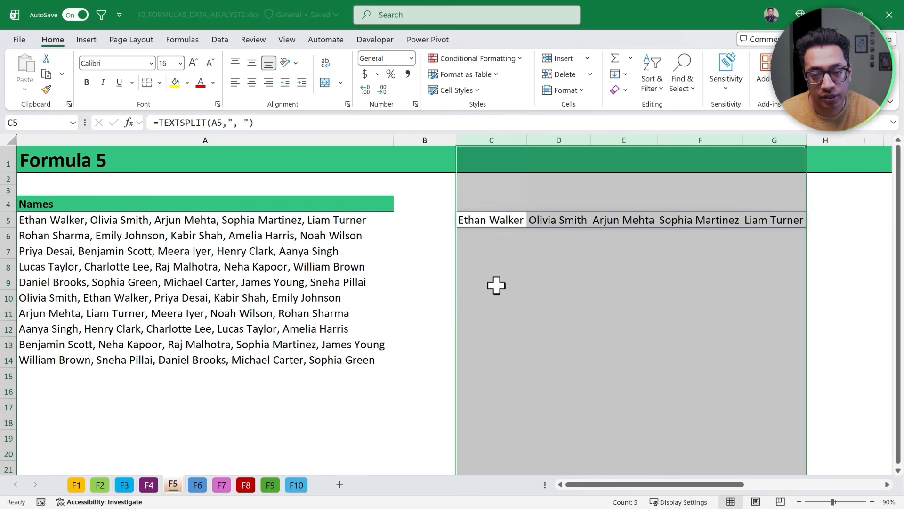
# - Wrap the C5 formula in SORT with sort_index 1, sort_order 1 and by_col TRUE
pyautogui.doubleClick(483, 221)
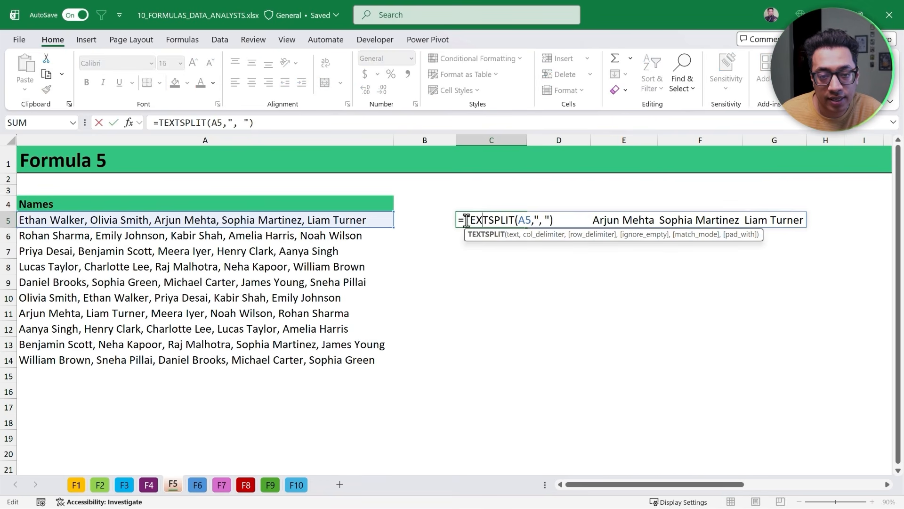
pyautogui.click(466, 221)
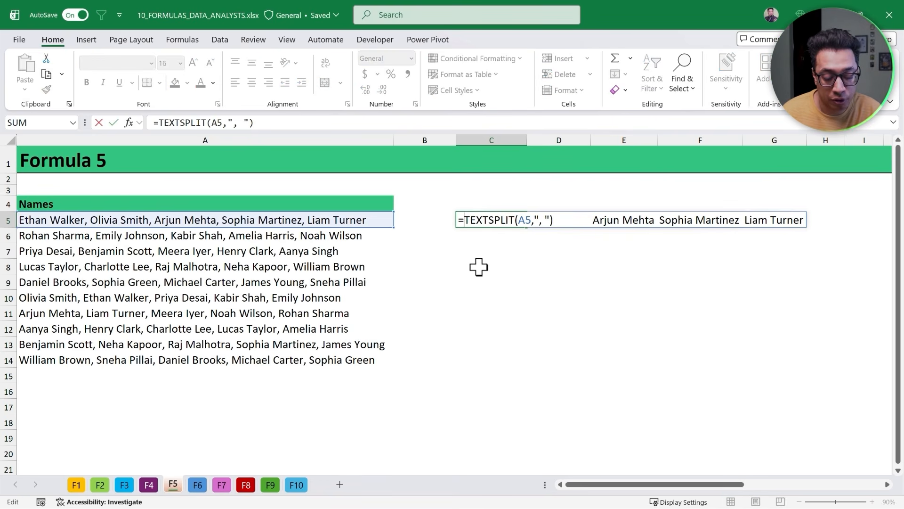
pyautogui.write('Sort')
pyautogui.press('Tab')
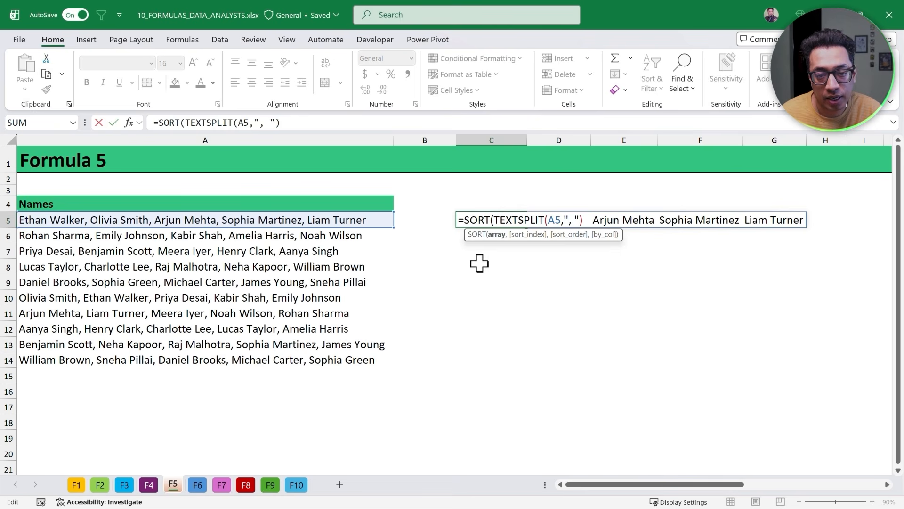
pyautogui.click(585, 220)
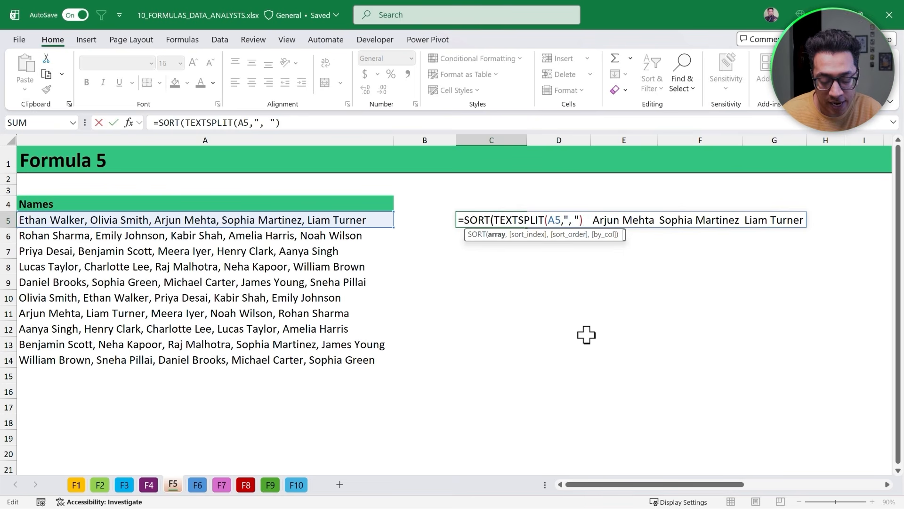
pyautogui.write(',1,')
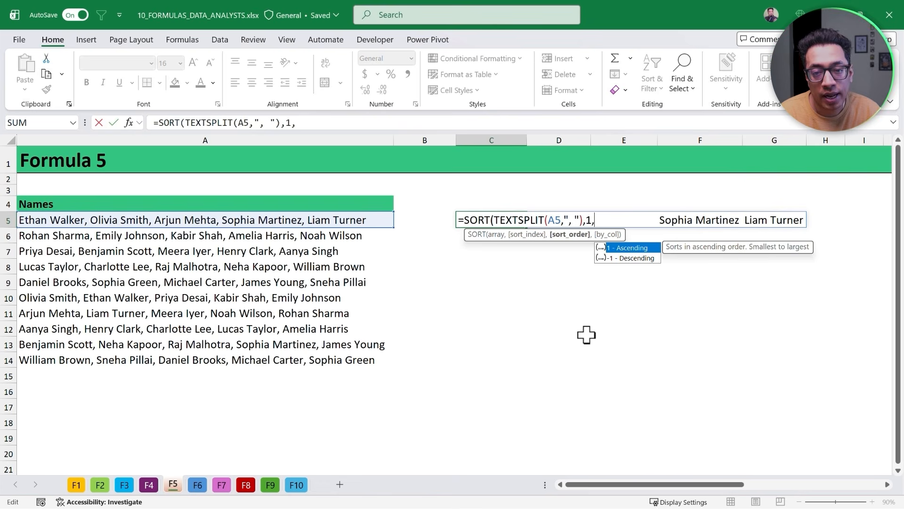
pyautogui.write('1')
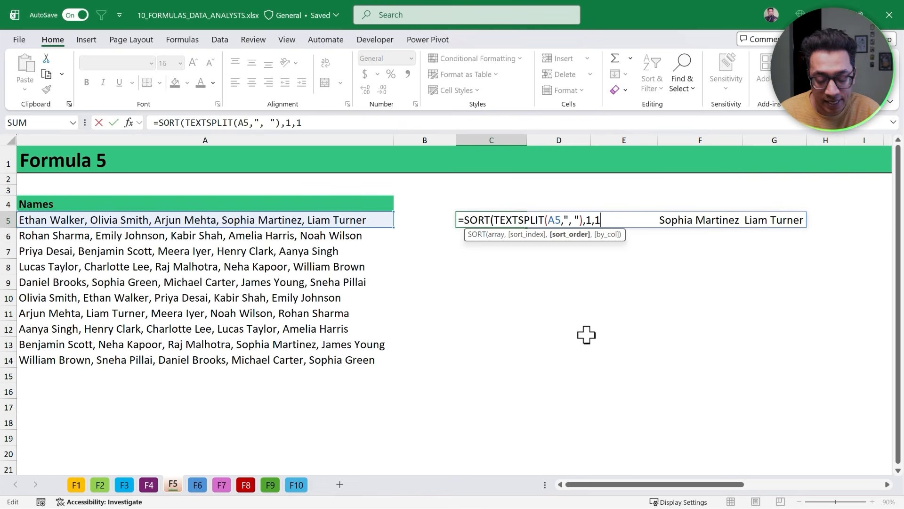
pyautogui.write(',')
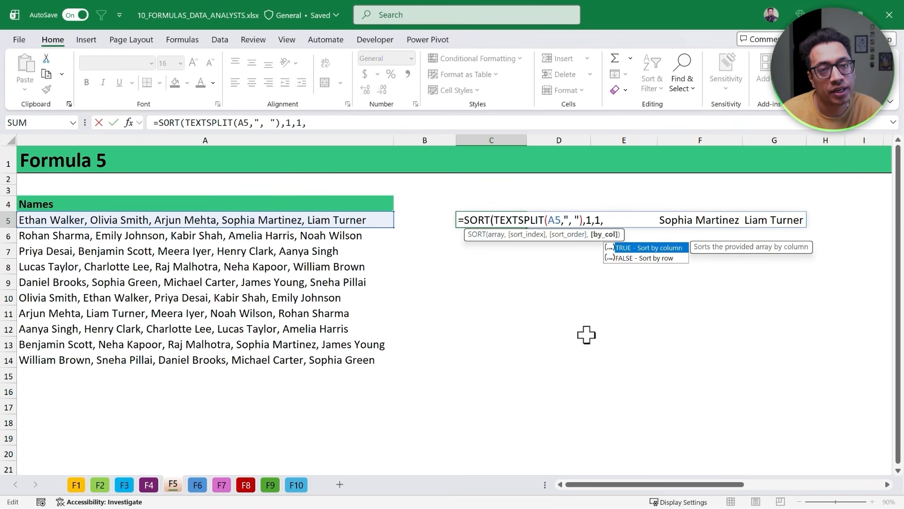
pyautogui.press('Tab')
pyautogui.write(')')
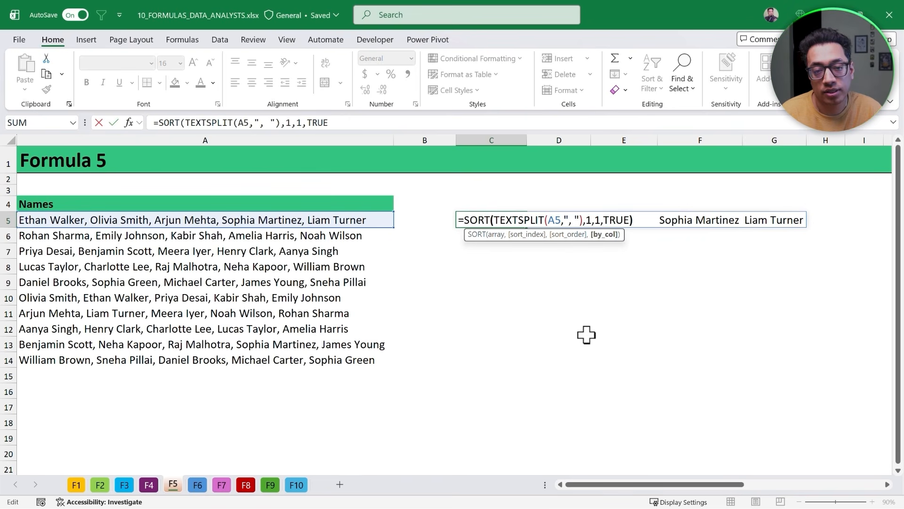
pyautogui.press('Return')
pyautogui.press('Up')
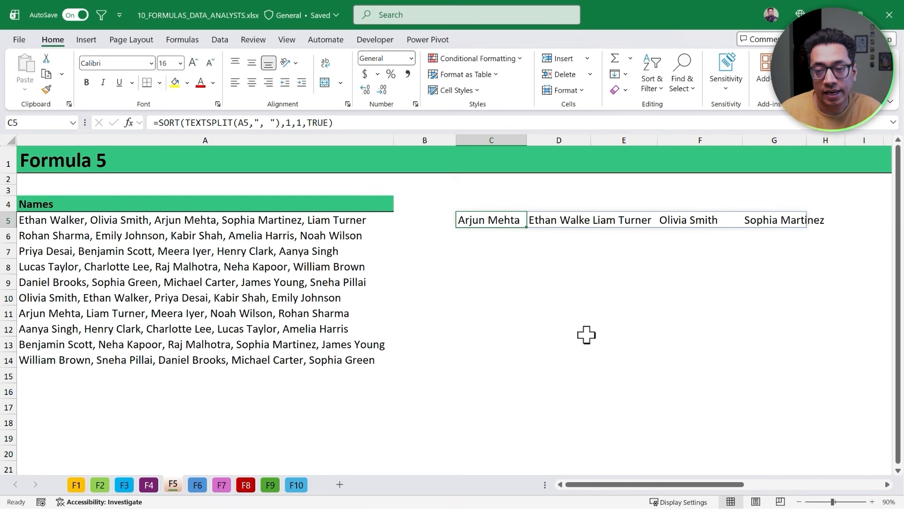
# - Autofit the widths of columns C through G to fit the sorted names
pyautogui.hotkey('ctrl', 'shift', 'Right')
pyautogui.hotkey('alt', 'h')
pyautogui.press('o')
pyautogui.press('i')
pyautogui.press('Down')
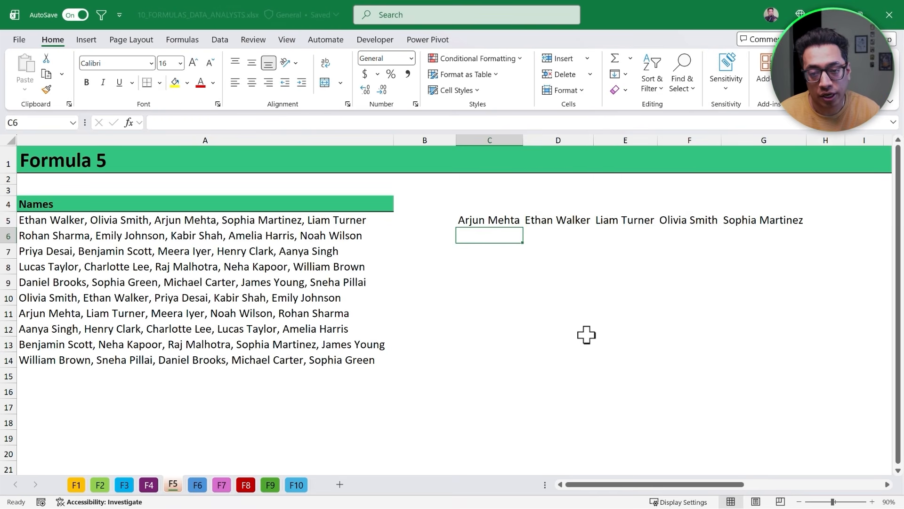
# - Wrap the C5 formula in TEXTJOIN with ", " as the delimiter and ignore_empty TRUE, recombining the sorted names into one cell
pyautogui.press('Up')
pyautogui.press('F2')
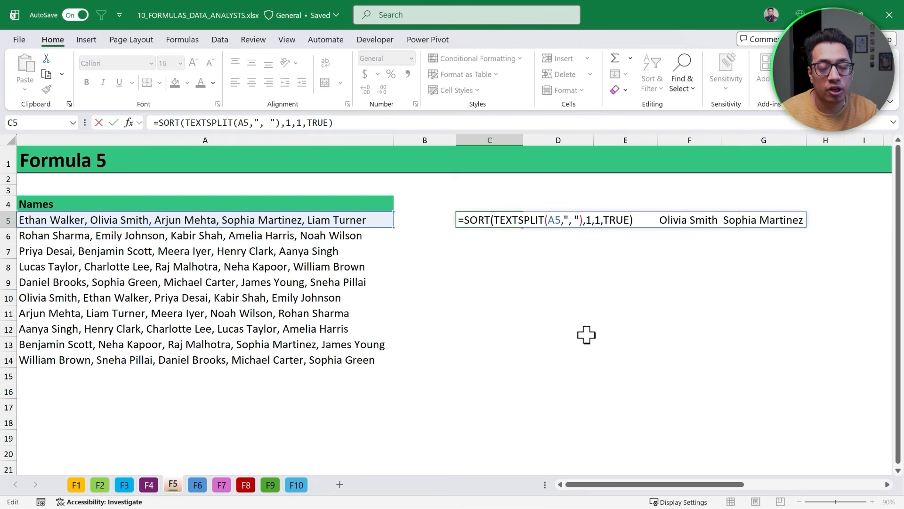
pyautogui.click(466, 221)
pyautogui.write('text')
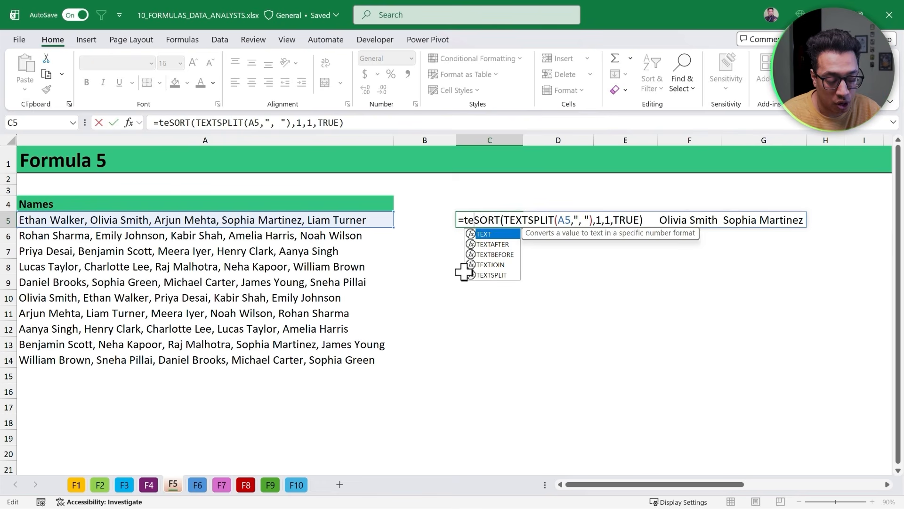
pyautogui.press('Down')
pyautogui.press('Down')
pyautogui.press('Down')
pyautogui.press('Tab')
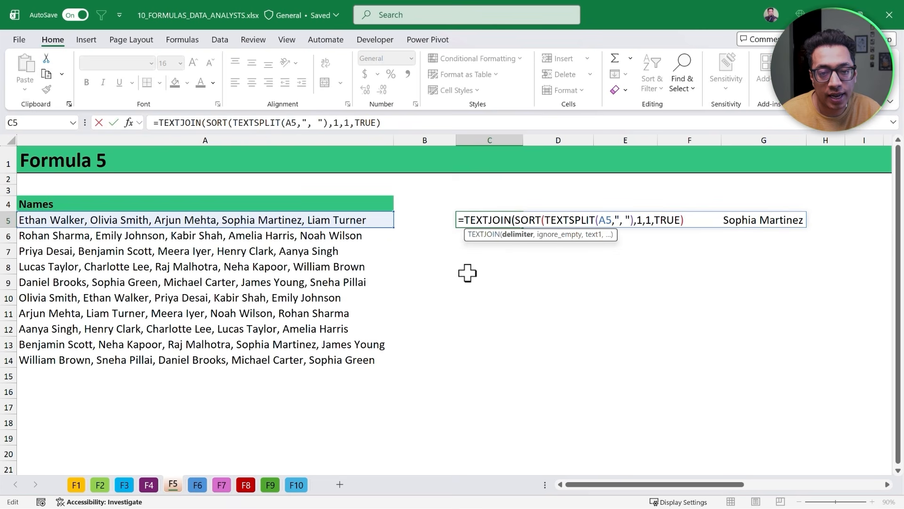
pyautogui.write('", ')
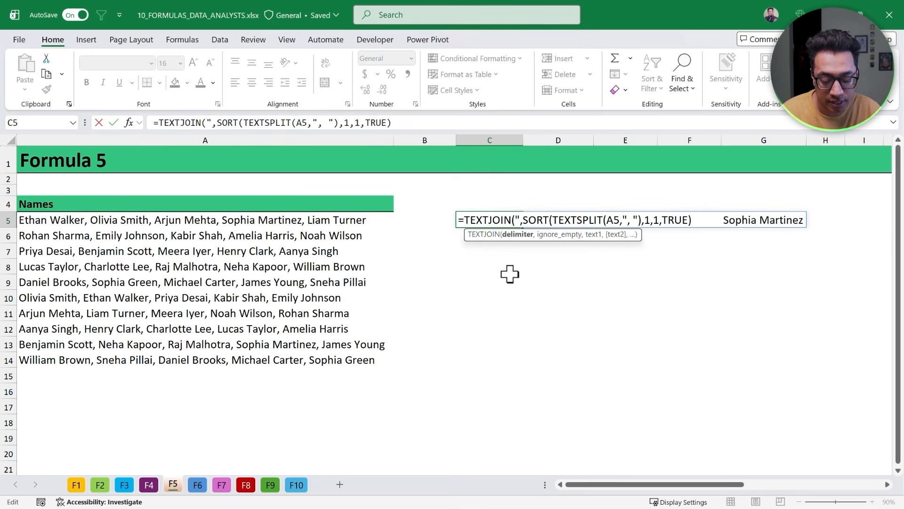
pyautogui.write('",')
pyautogui.press('Tab')
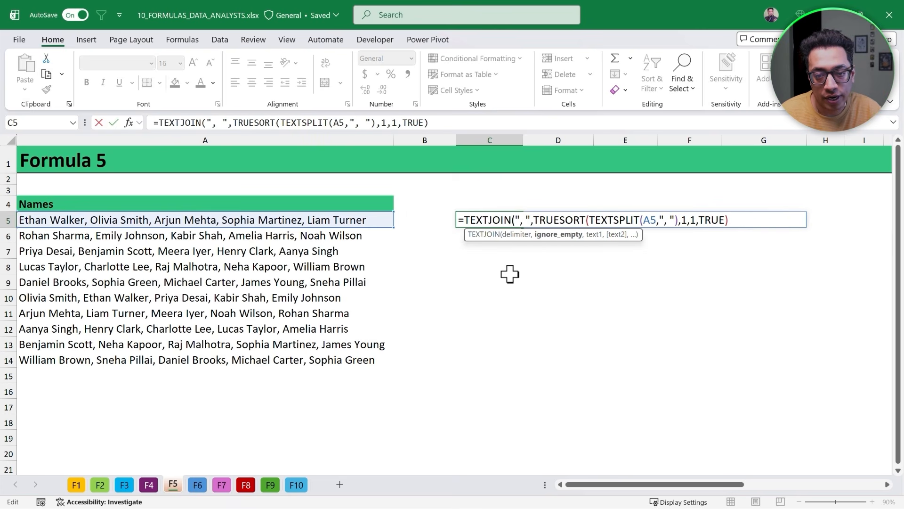
pyautogui.write(',TRUE')
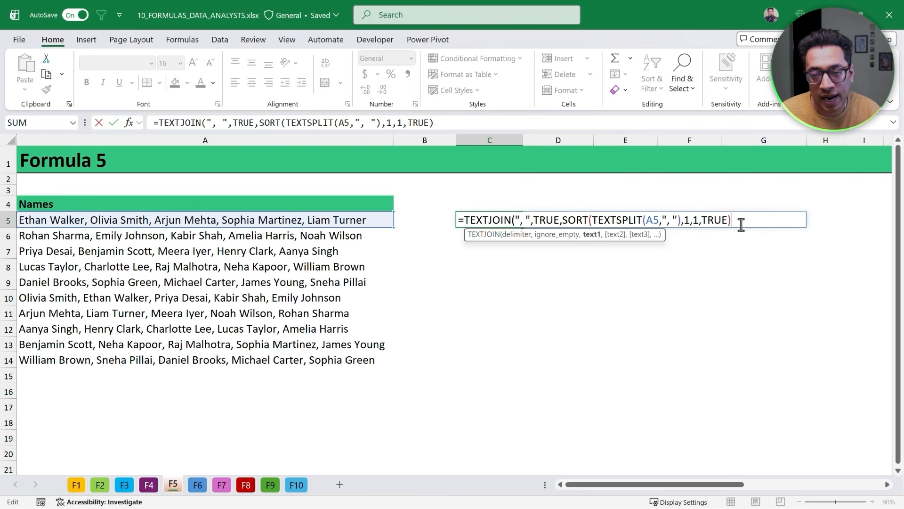
pyautogui.write('))')
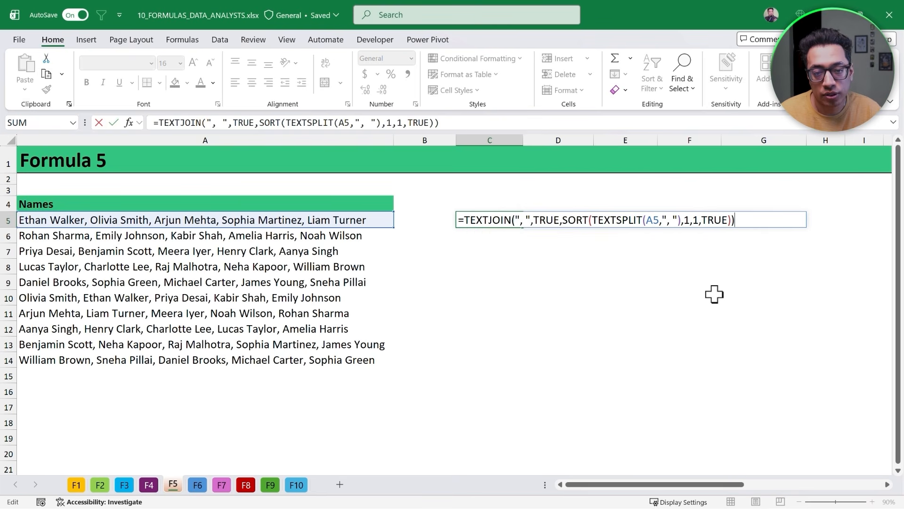
pyautogui.hotkey('ctrl', 'Return')
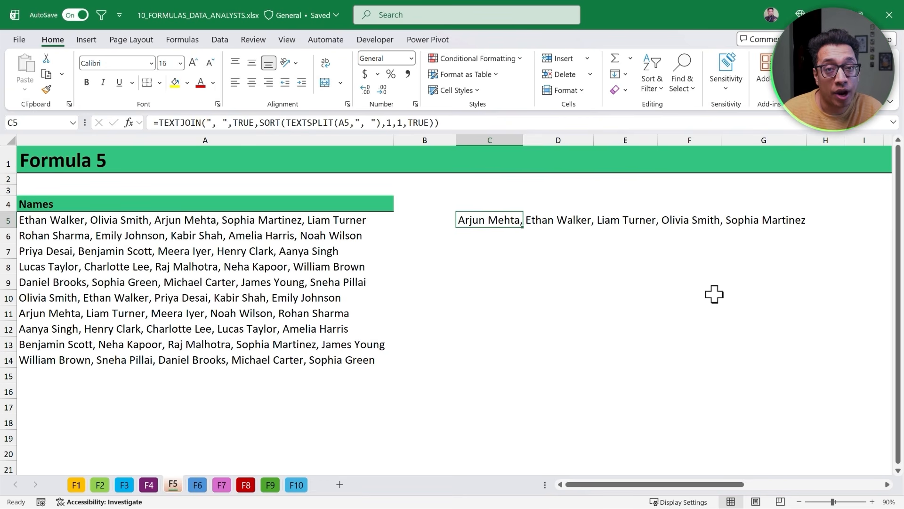
# - Fill the C5 formula down through C14
pyautogui.hotkey('ctrl', 'Left')
pyautogui.hotkey('ctrl', 'Down')
pyautogui.press('Right')
pyautogui.press('Right')
pyautogui.hotkey('ctrl', 'shift', 'Up')
pyautogui.hotkey('ctrl', 'd')
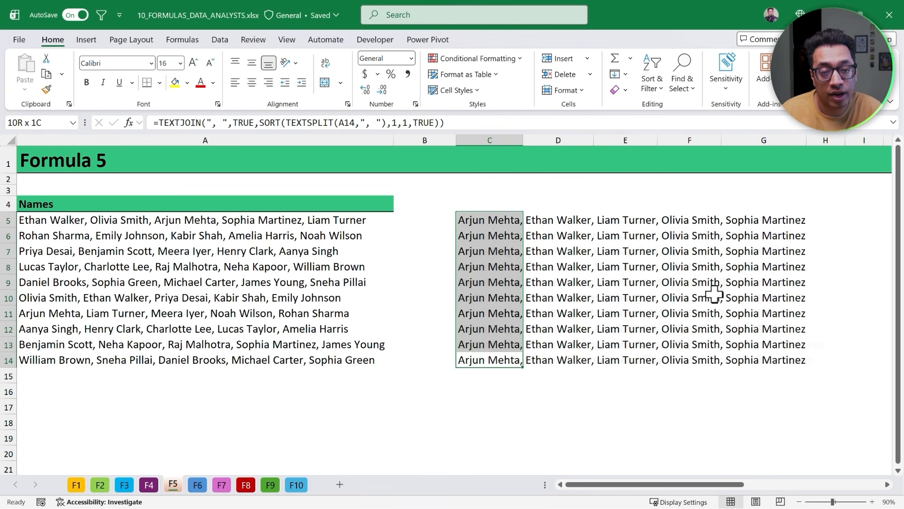
# - Paste the C5:C14 results as values over A5:A14 and delete the formulas from C5:C14
pyautogui.hotkey('ctrl', 'Up')
pyautogui.hotkey('ctrl', 'shift', 'Down')
pyautogui.hotkey('ctrl', 'c')
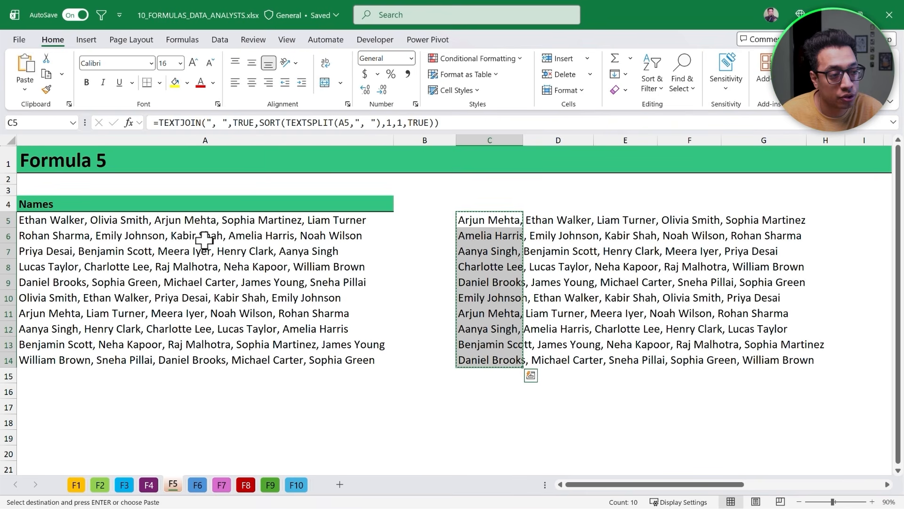
pyautogui.rightClick(184, 218)
pyautogui.click(217, 154)
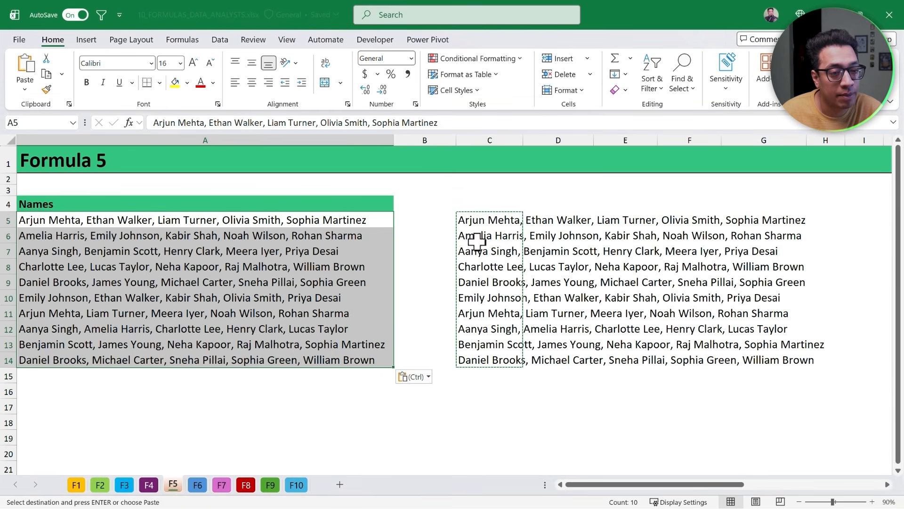
pyautogui.moveTo(475, 220); pyautogui.dragTo(485, 357)
pyautogui.press('Delete')
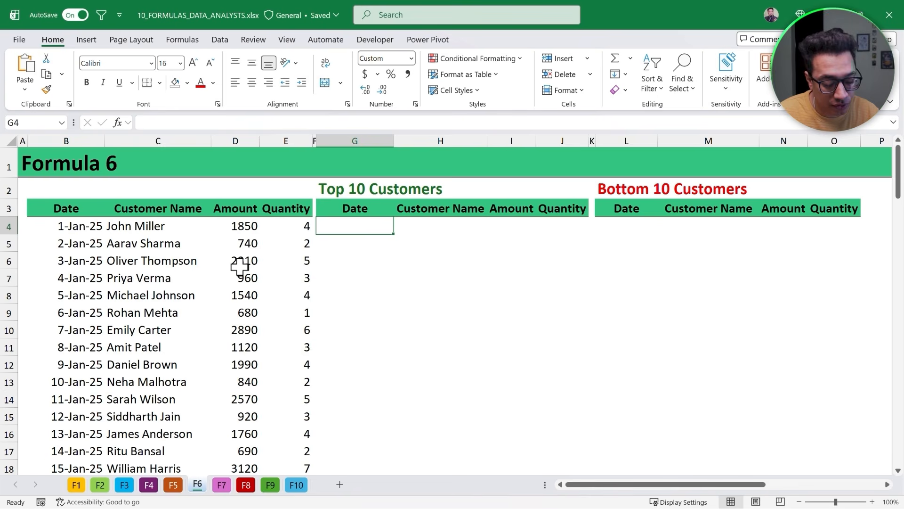
# - On the Formula 6 sheet, enter in G4 a SORT of B4:E103 by column 3 in descending order (-1)
pyautogui.write('=sort')
pyautogui.press('Tab')
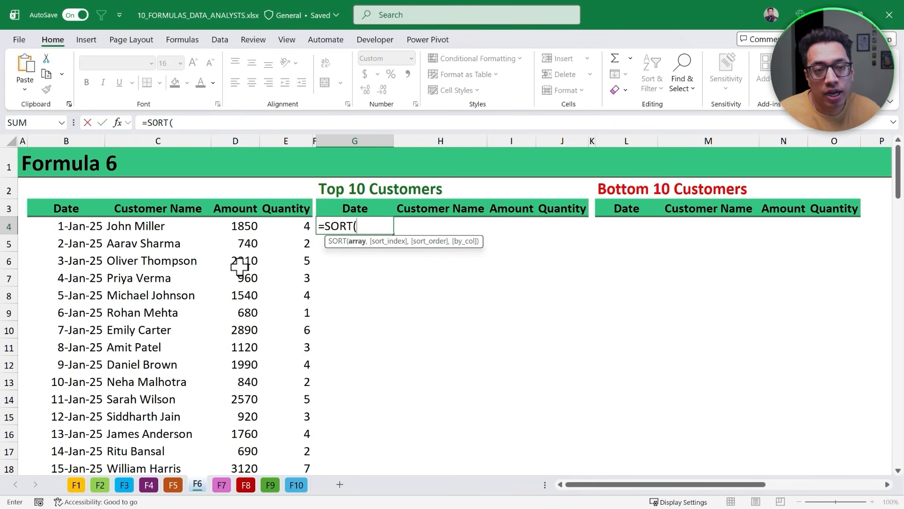
pyautogui.click(76, 223)
pyautogui.hotkey('ctrl', 'shift', 'Down')
pyautogui.hotkey('ctrl', 'shift', 'Right')
pyautogui.scroll(20, 77, 224)
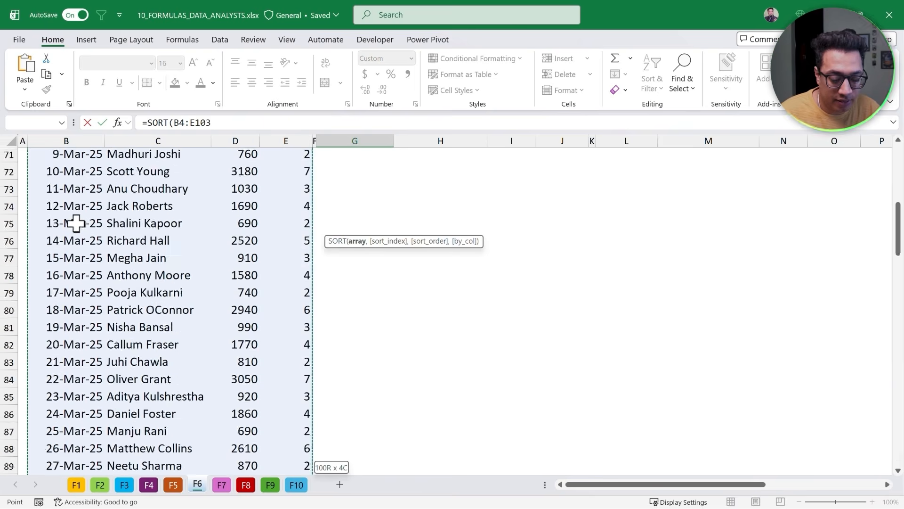
pyautogui.write(',')
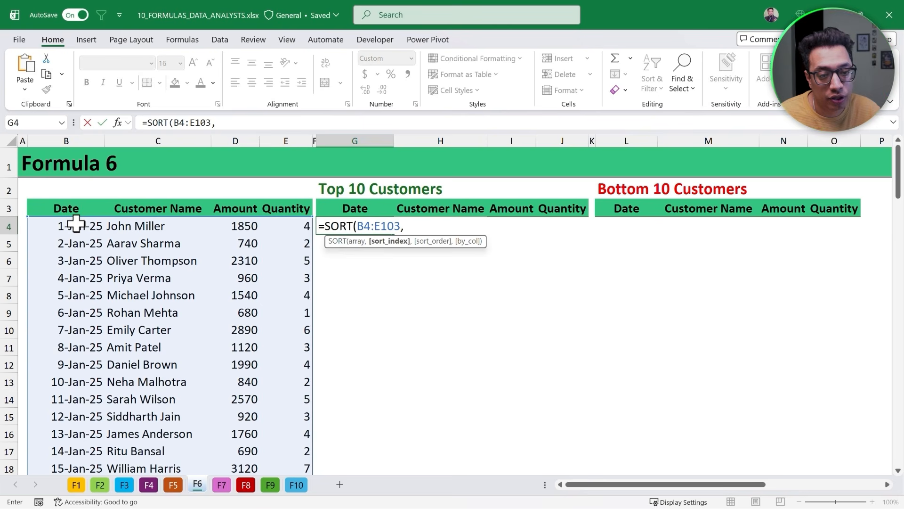
pyautogui.write('3')
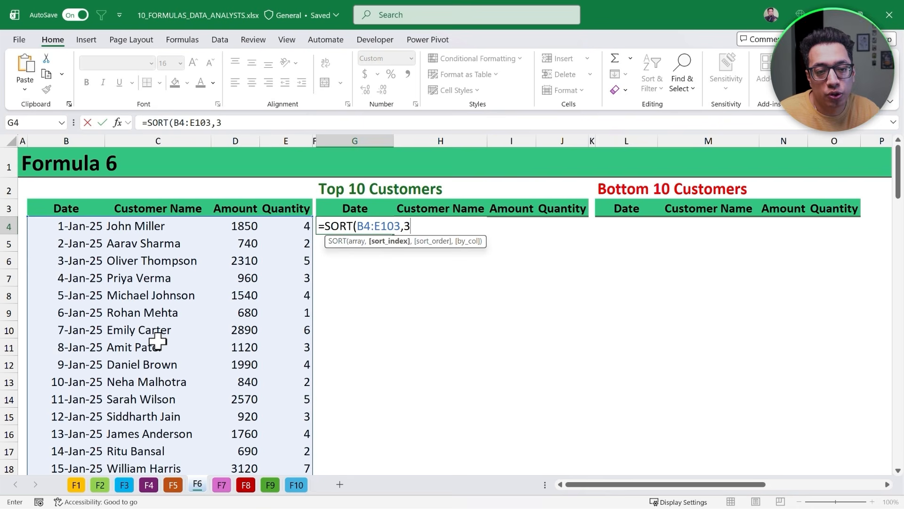
pyautogui.write(',')
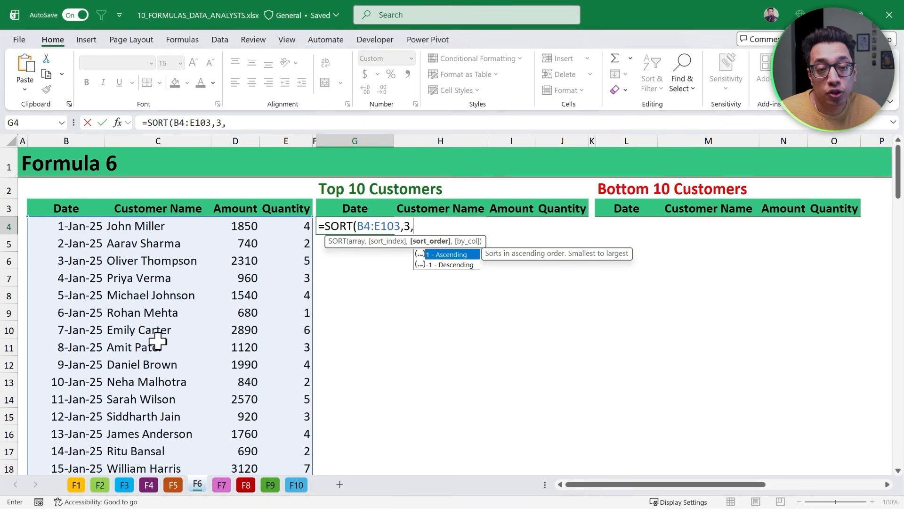
pyautogui.write('-1')
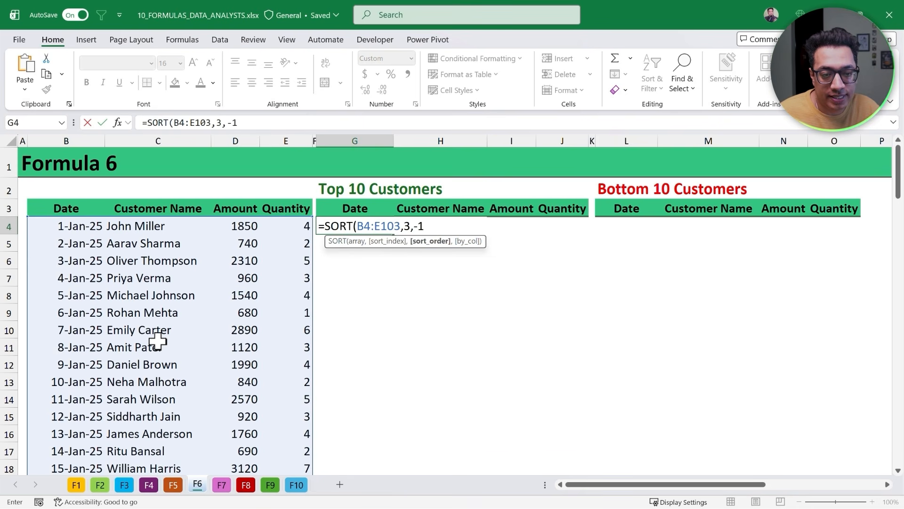
pyautogui.write(')')
pyautogui.press('Return')
pyautogui.press('Up')
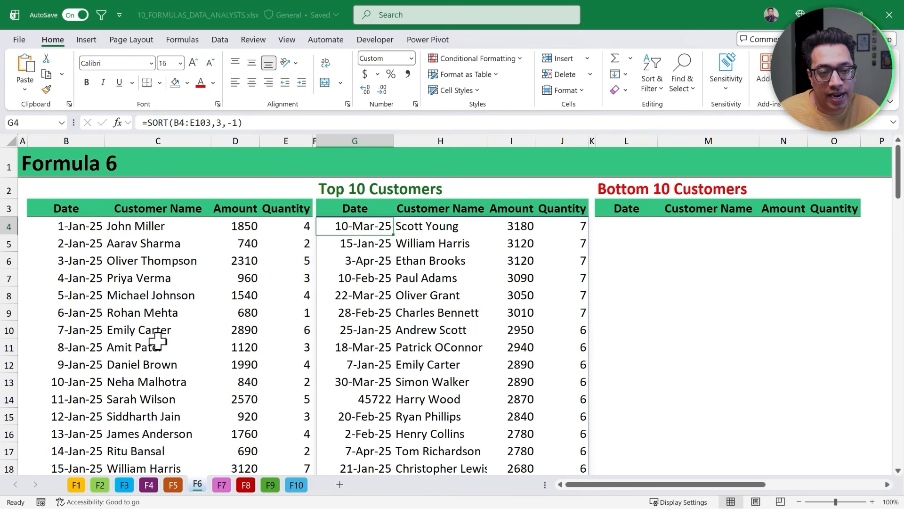
pyautogui.press('Right')
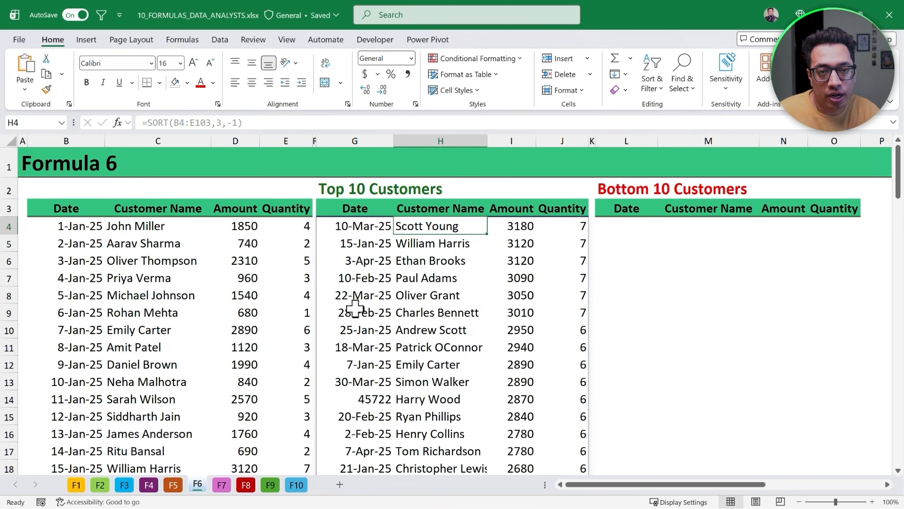
# - Wrap the G4 formula in TAKE with 10 rows to return only the top 10 customers
pyautogui.doubleClick(364, 225)
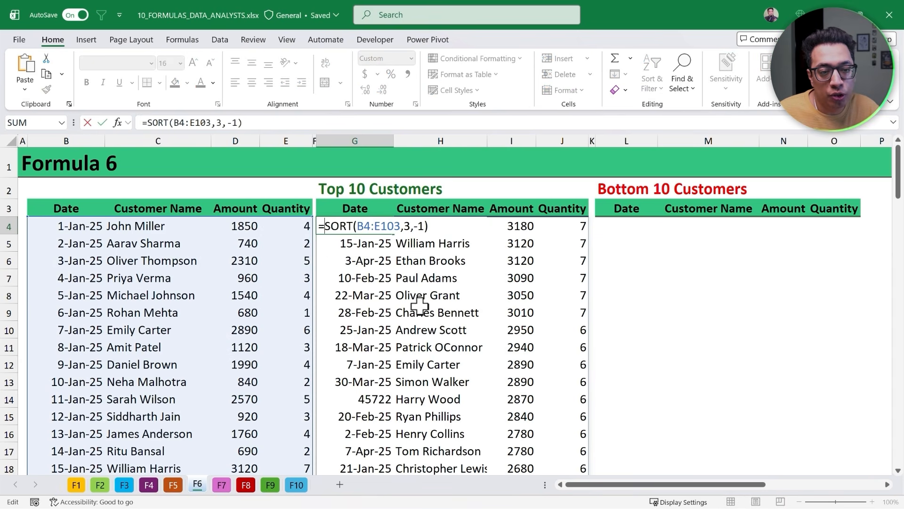
pyautogui.press('Escape')
pyautogui.moveTo(354, 226); pyautogui.dragTo(568, 372)
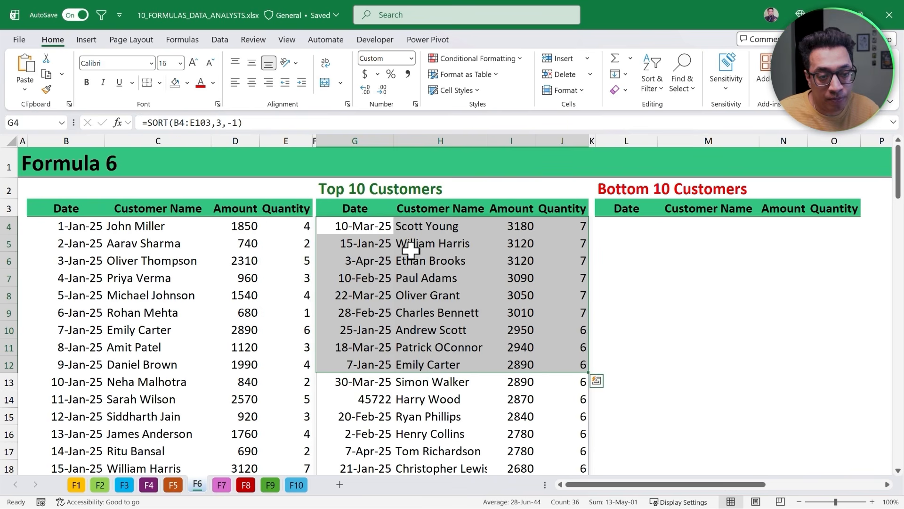
pyautogui.doubleClick(376, 226)
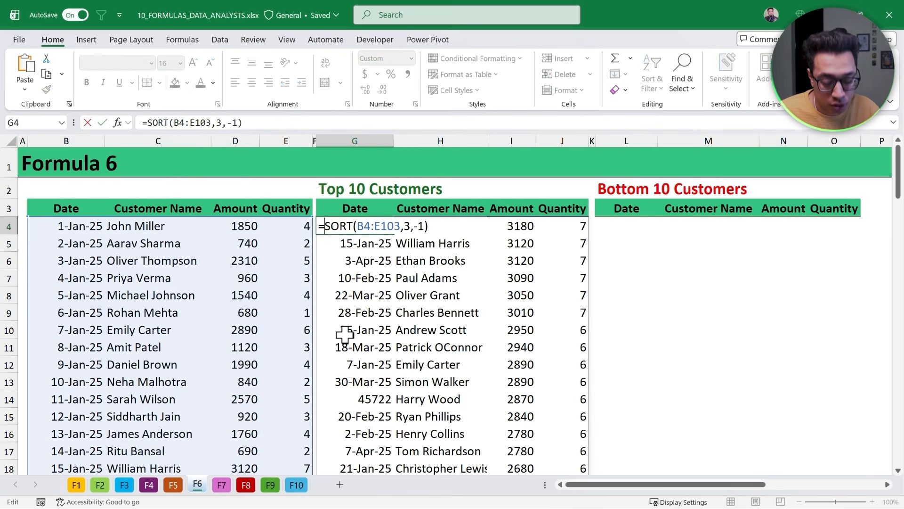
pyautogui.hotkey('alt', 'Return')
pyautogui.hotkey('alt', 'Return')
pyautogui.click(346, 226)
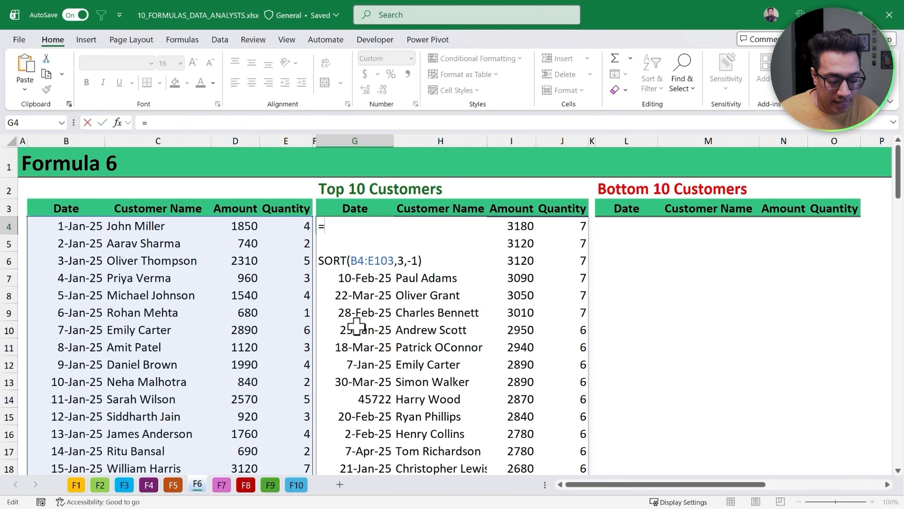
pyautogui.write('Take')
pyautogui.press('Tab')
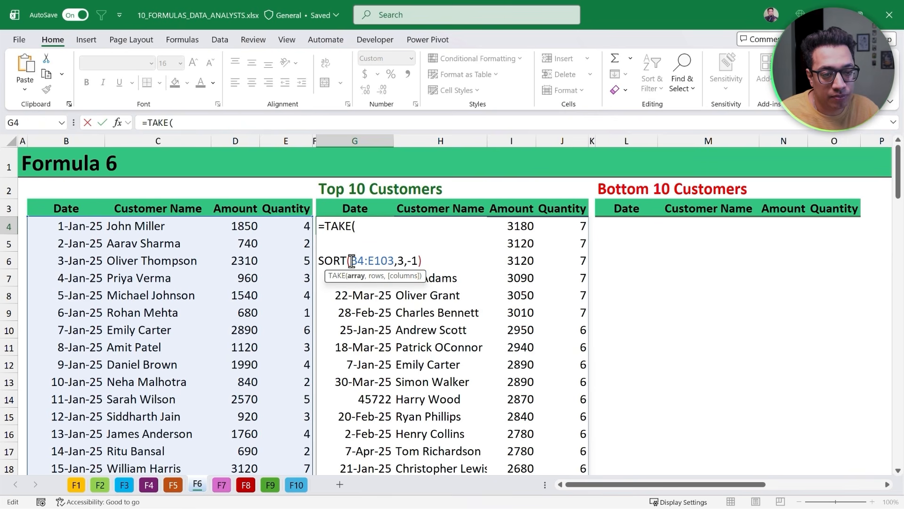
pyautogui.click(325, 248)
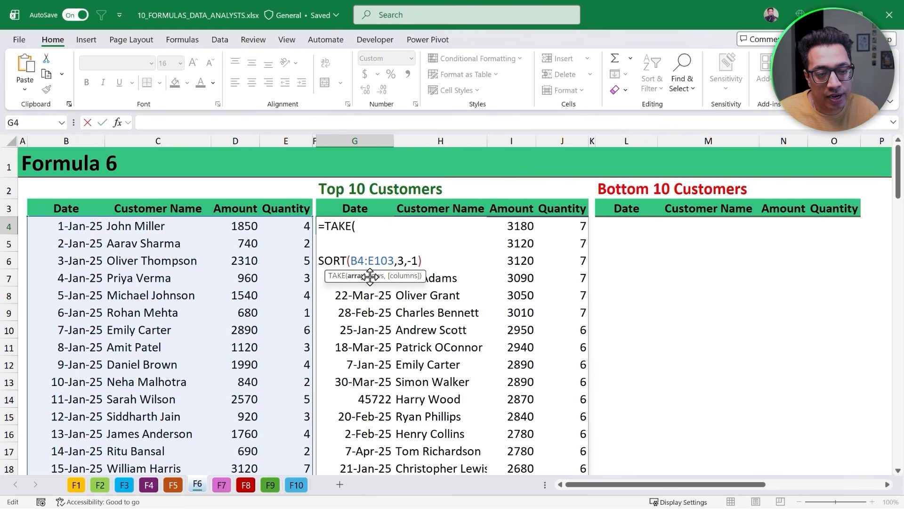
pyautogui.click(429, 261)
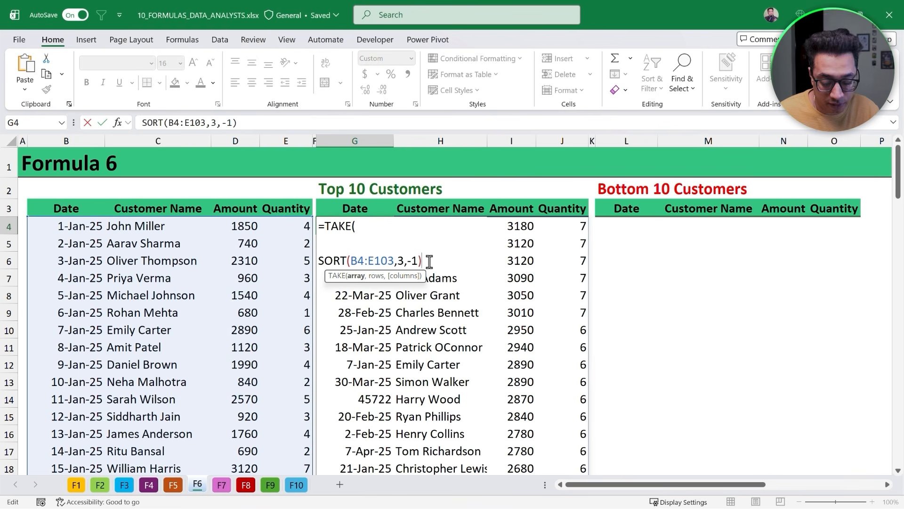
pyautogui.hotkey('alt', 'Return')
pyautogui.hotkey('alt', 'Return')
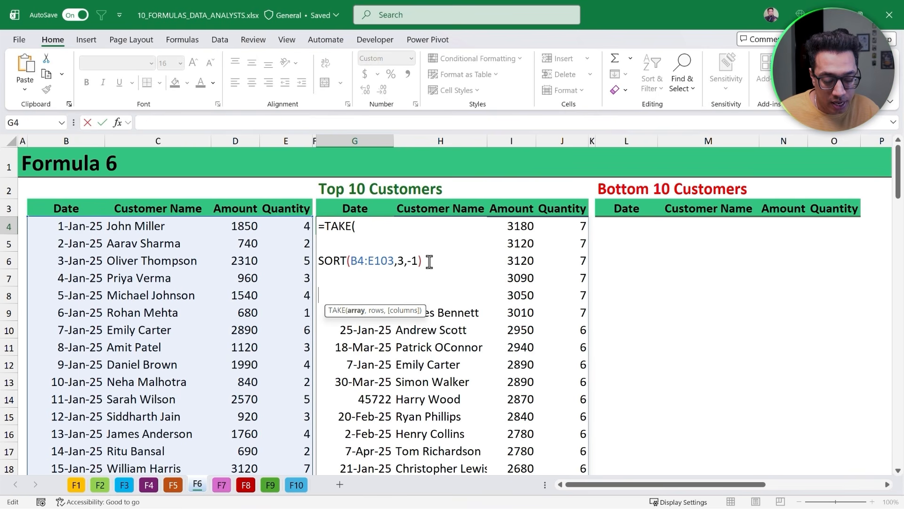
pyautogui.press('BackSpace')
pyautogui.press('BackSpace')
pyautogui.write(',')
pyautogui.hotkey('alt', 'Return')
pyautogui.hotkey('alt', 'Return')
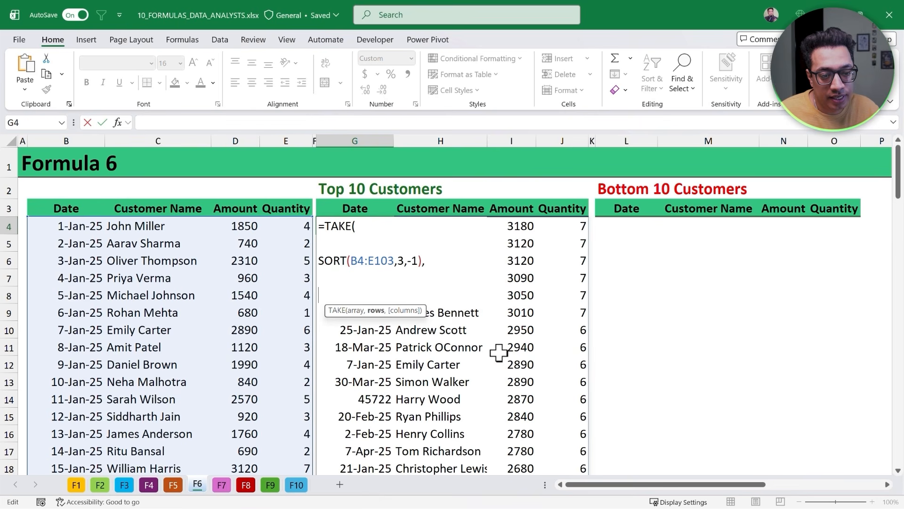
pyautogui.write('10')
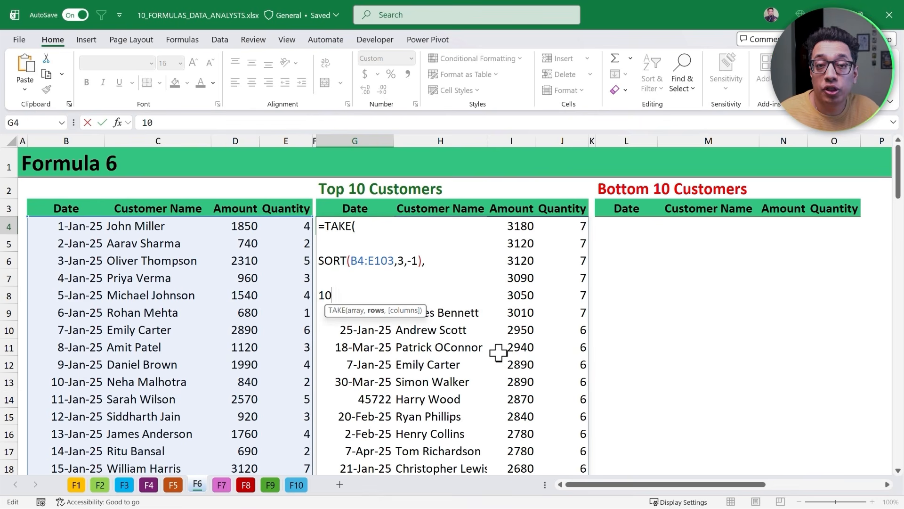
pyautogui.write(')')
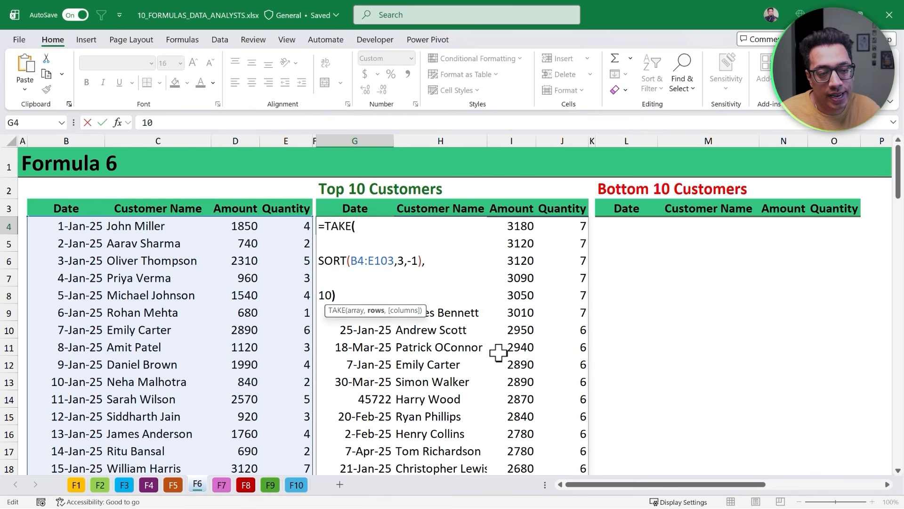
pyautogui.press('Return')
pyautogui.press('Up')
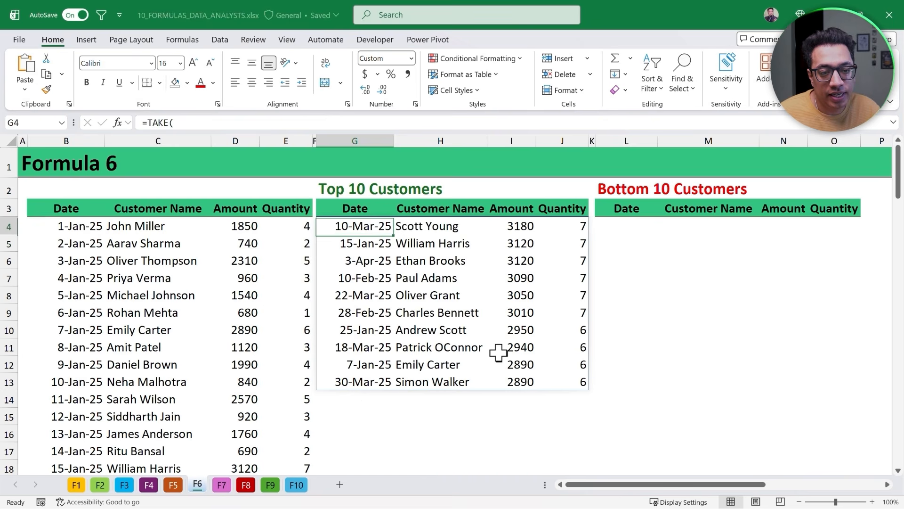
# - Select the spilled top-10 results in G4:J13 to check their extent
pyautogui.hotkey('ctrl', 'shift', 'Down')
pyautogui.hotkey('ctrl', 'shift', 'Right')
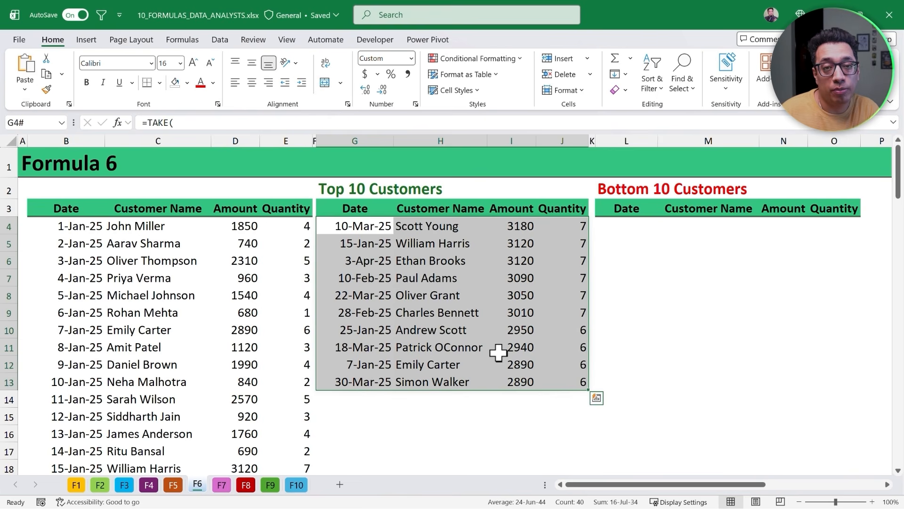
pyautogui.press('Down')
pyautogui.press('Up')
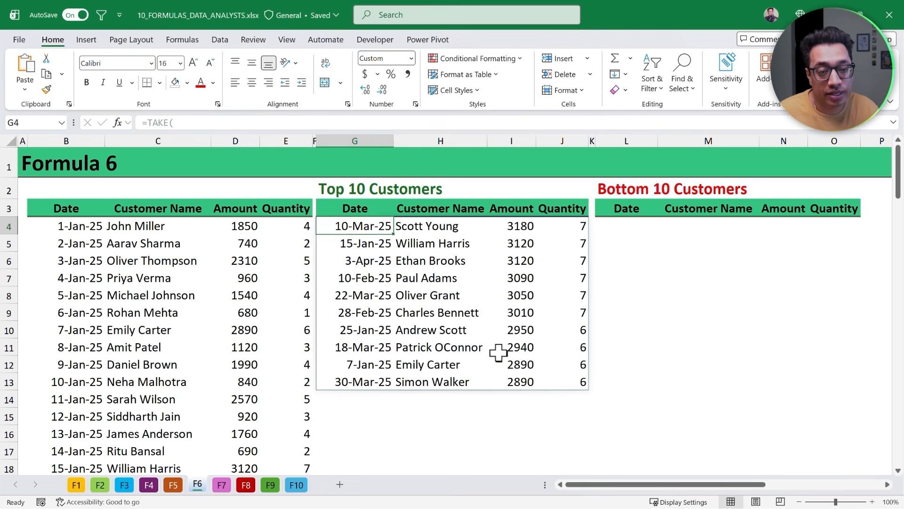
# - Change the row count of the TAKE formula in G4 to 5
pyautogui.press('F2')
pyautogui.press('BackSpace')
pyautogui.press('BackSpace')
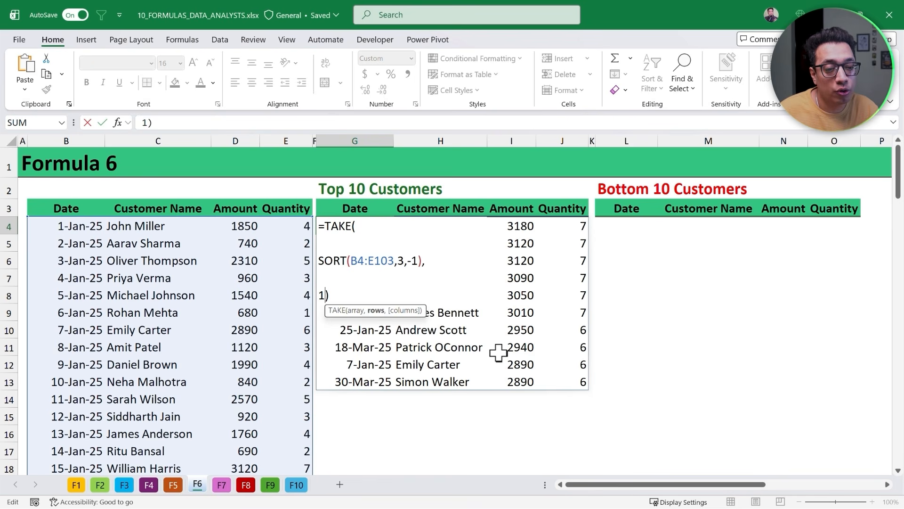
pyautogui.write('5')
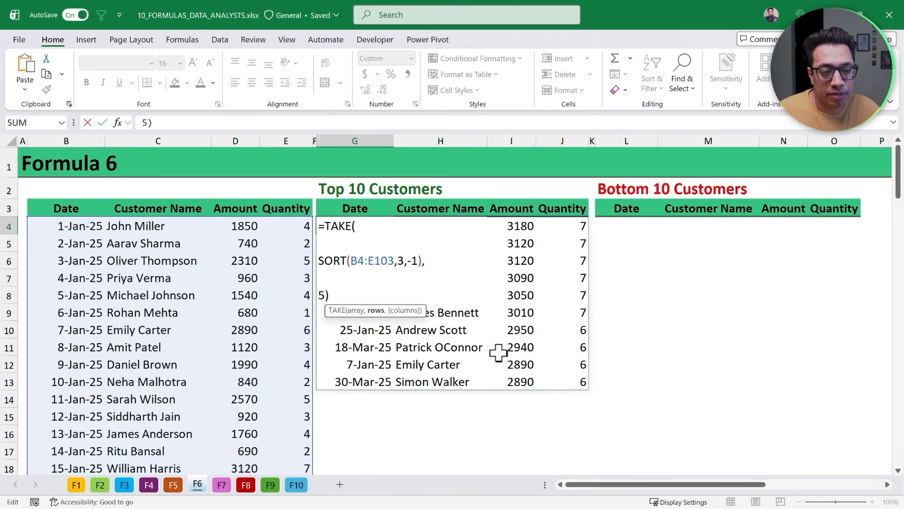
pyautogui.press('Return')
# - Set the row count of the G4 TAKE formula back to 10
pyautogui.press('Up')
pyautogui.press('F2')
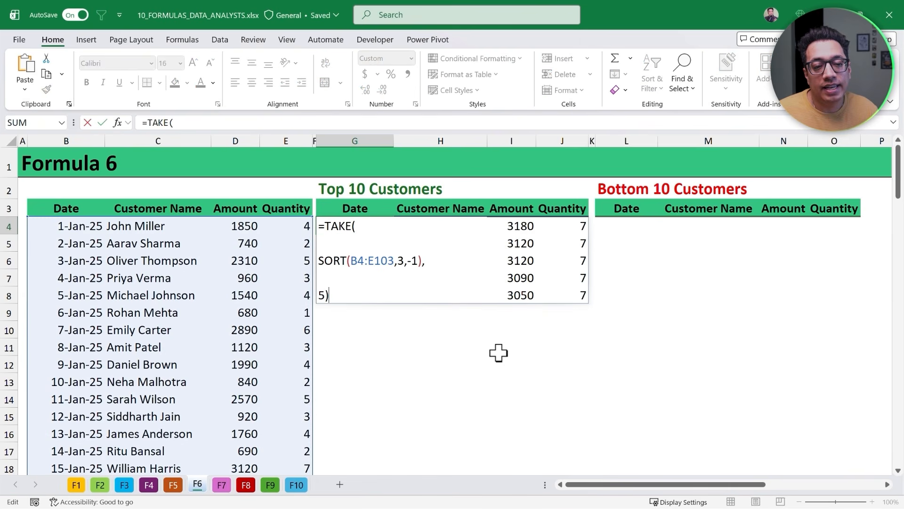
pyautogui.press('Escape')
pyautogui.press('F2')
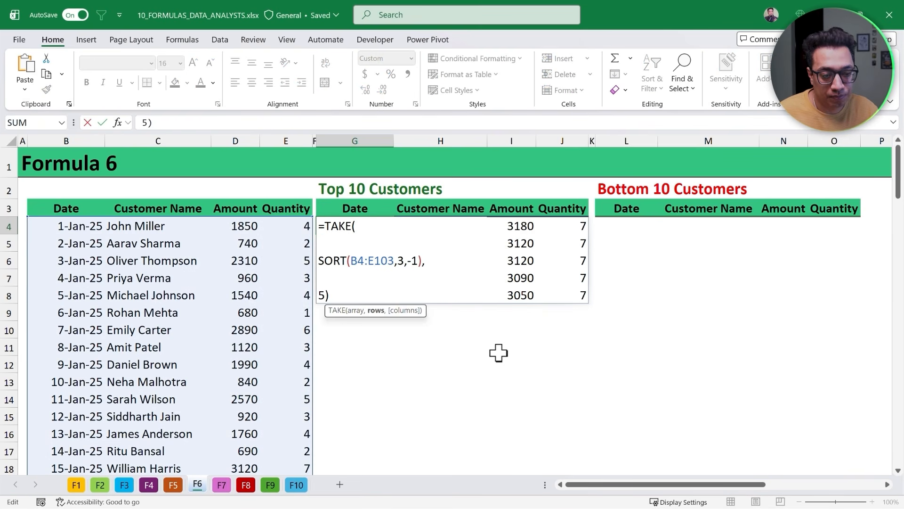
pyautogui.press('BackSpace')
pyautogui.write('10')
pyautogui.press('Return')
# - Copy the text of the G4 TAKE formula into cell L4 under Bottom 10 Customers
pyautogui.press('Up')
pyautogui.tripleClick(363, 230)
pyautogui.hotkey('ctrl', 'c')
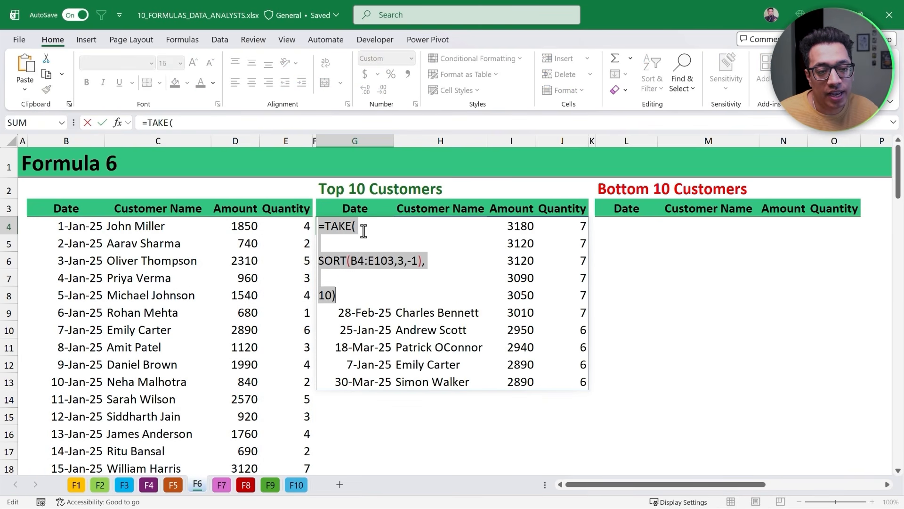
pyautogui.press('Escape')
pyautogui.click(617, 228)
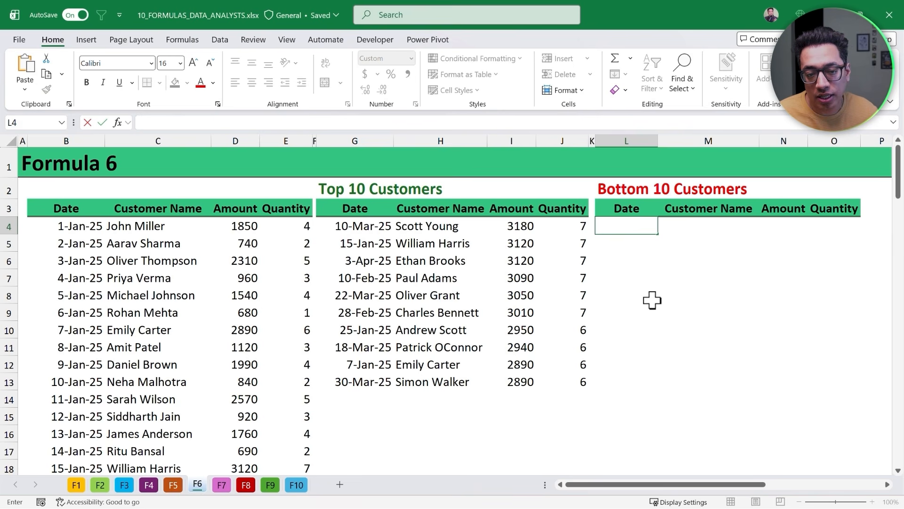
pyautogui.hotkey('ctrl', 'v')
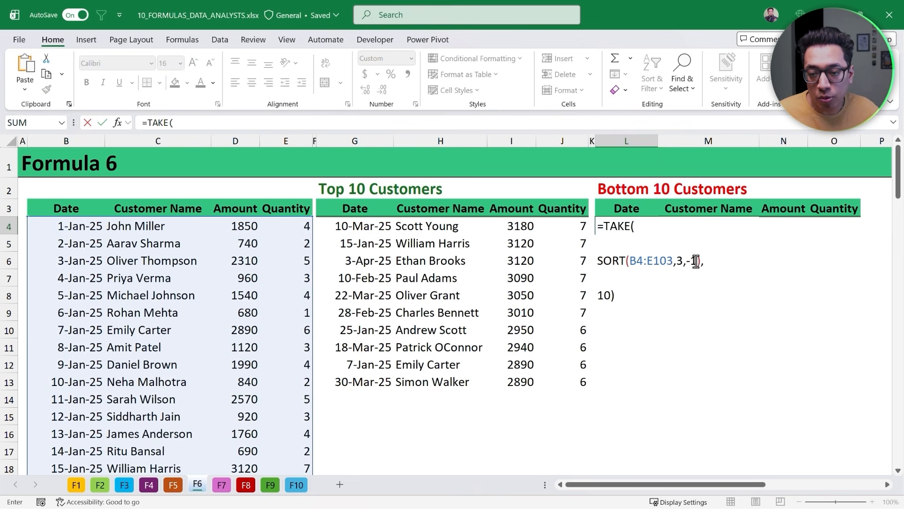
# - Change the SORT order in the L4 formula to 1 for ascending and confirm the formula
pyautogui.moveTo(697, 261); pyautogui.dragTo(686, 261)
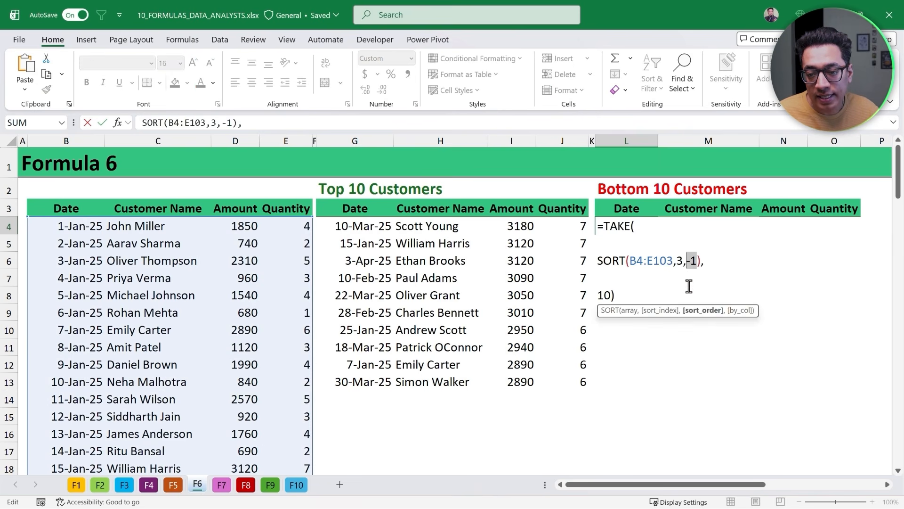
pyautogui.press('BackSpace')
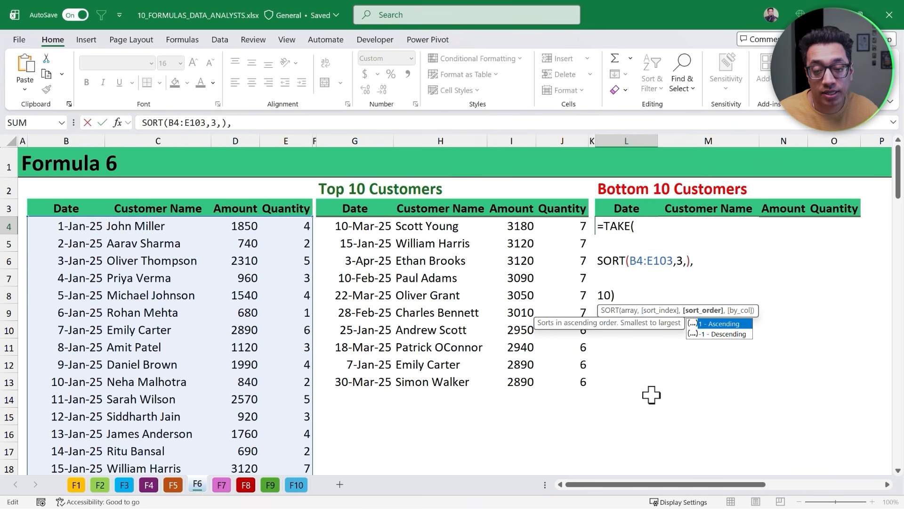
pyautogui.write('1')
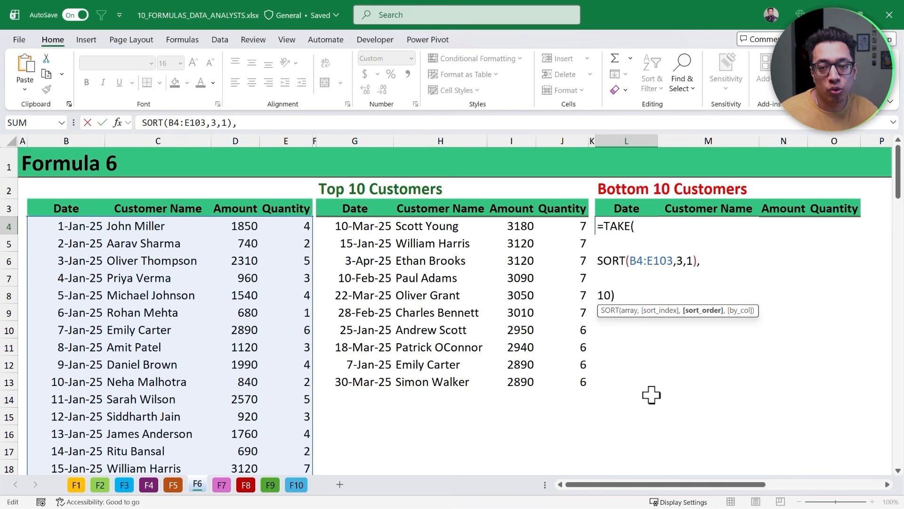
pyautogui.hotkey('ctrl', 'Return')
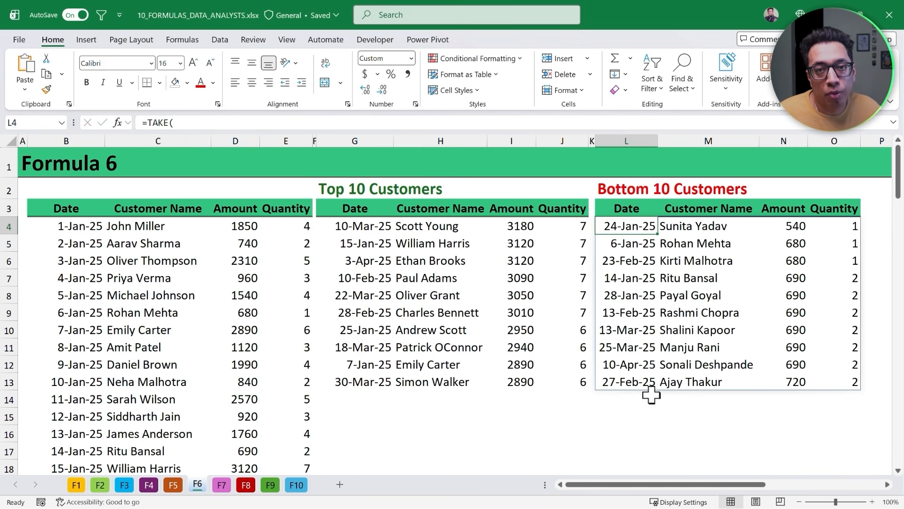
# - Change the row count of the L4 TAKE formula to 5
pyautogui.press('F2')
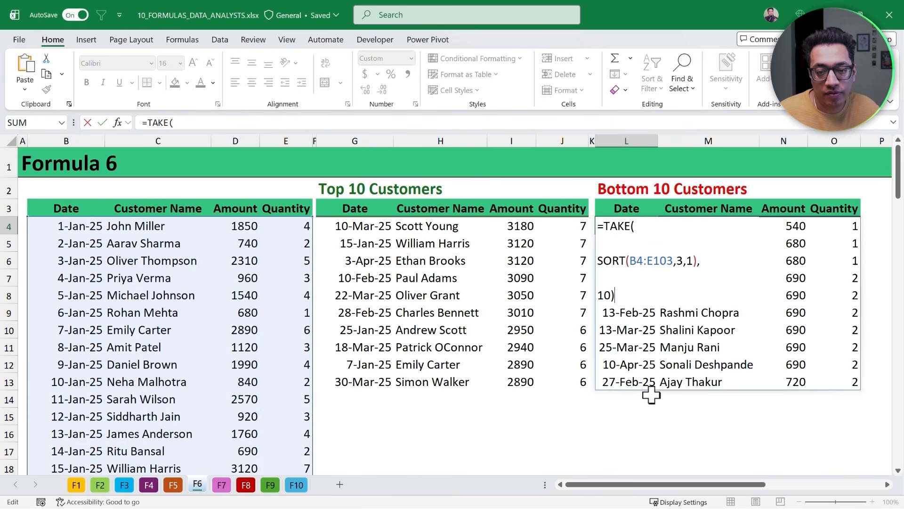
pyautogui.press('BackSpace')
pyautogui.press('BackSpace')
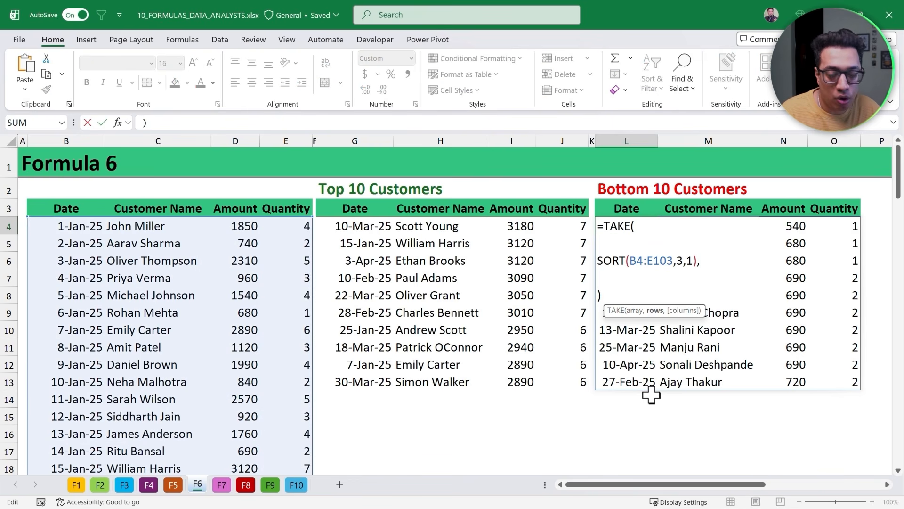
pyautogui.write('5')
pyautogui.hotkey('ctrl', 'Return')
# - Set the row count of the L4 TAKE formula back to 10
pyautogui.press('F2')
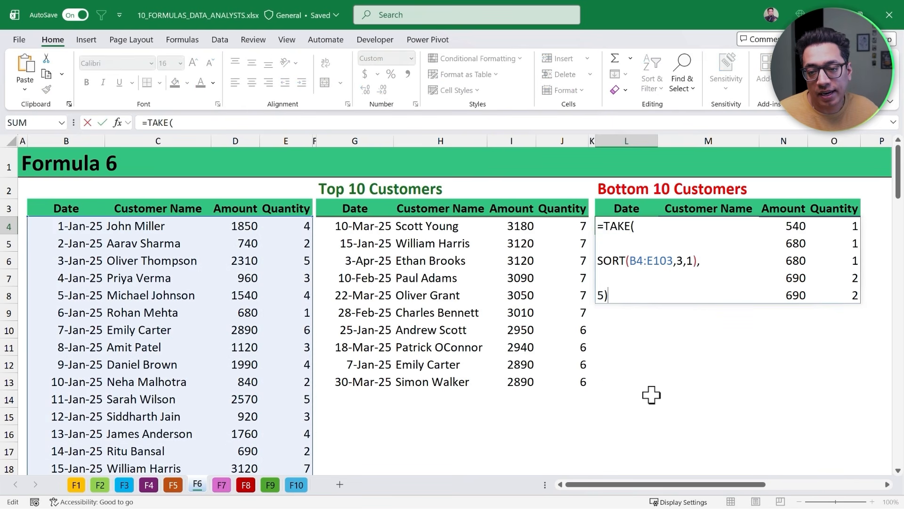
pyautogui.press('Left')
pyautogui.hotkey('ctrl', 'Return')
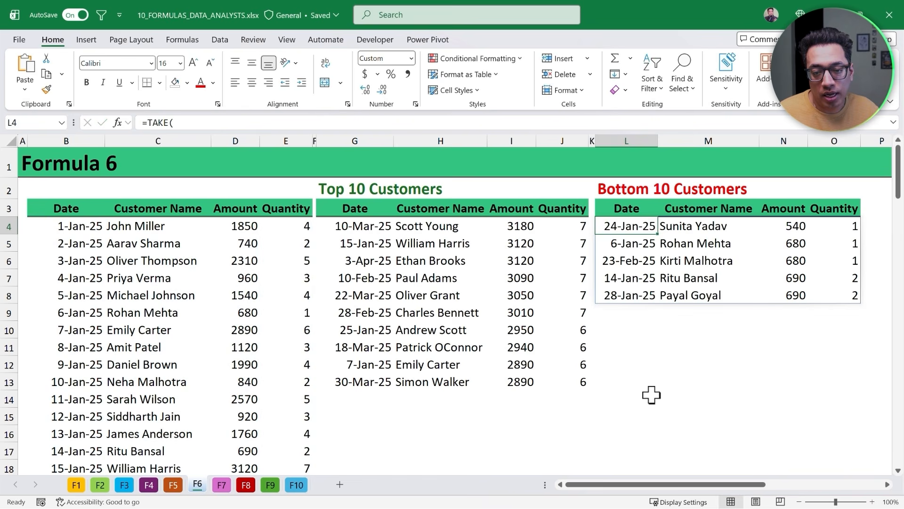
pyautogui.press('F2')
pyautogui.press('Left')
pyautogui.press('BackSpace')
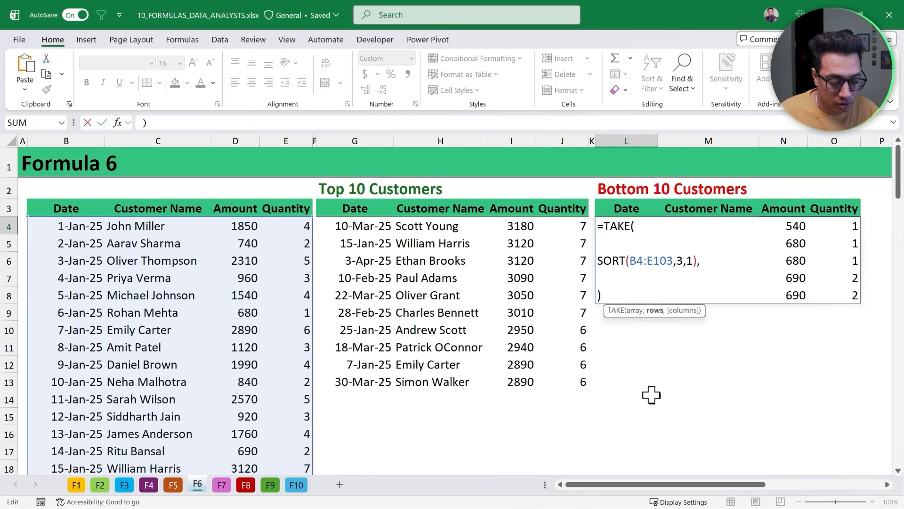
pyautogui.write('10')
pyautogui.press('Return')
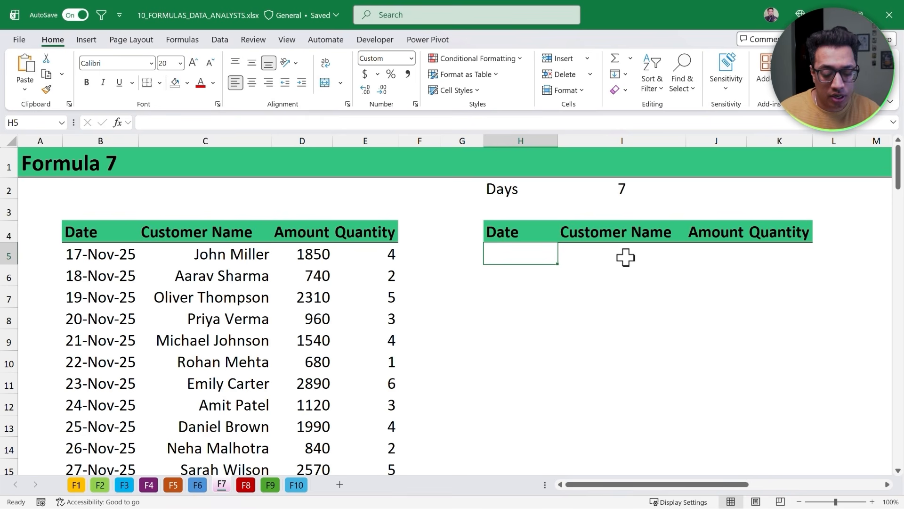
# - On the Formula 7 sheet, start a FILTER formula in H5 using B5:E104 as the array
pyautogui.write('=FIlte')
pyautogui.press('Tab')
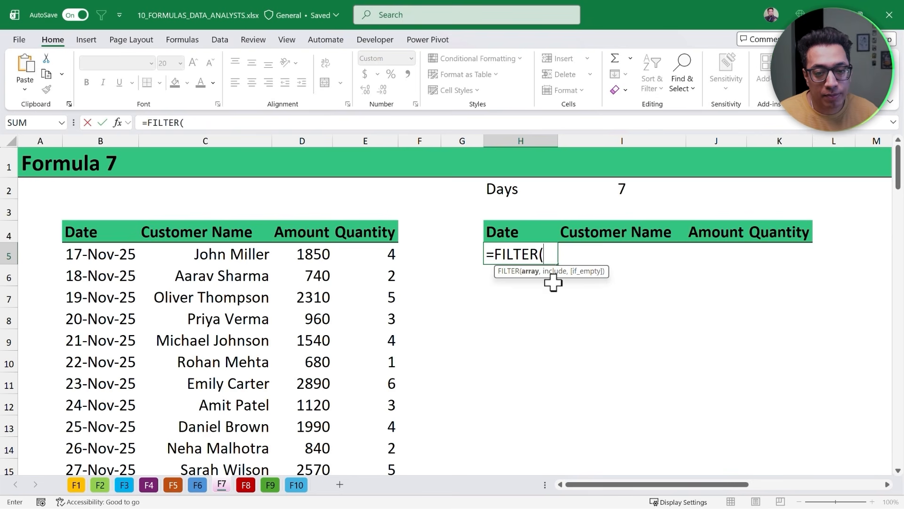
pyautogui.click(124, 255)
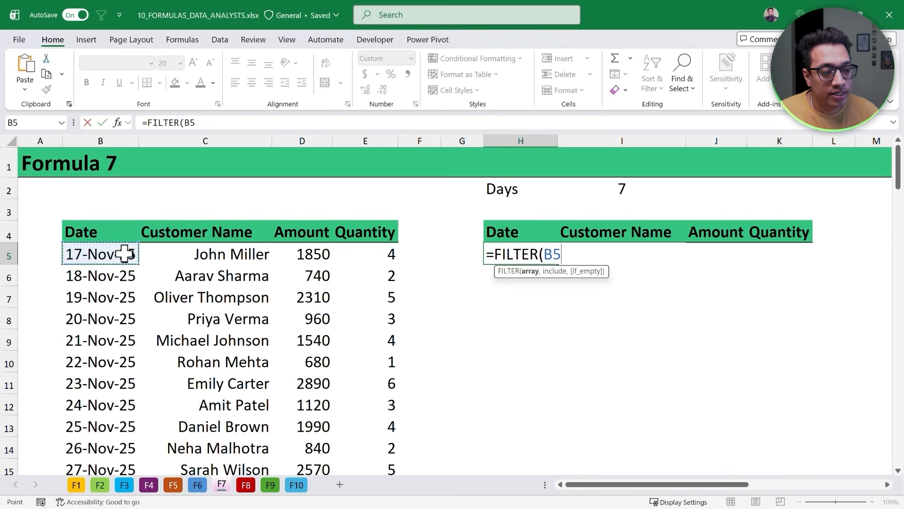
pyautogui.hotkey('ctrl', 'shift', 'Right')
pyautogui.hotkey('ctrl', 'shift', 'Down')
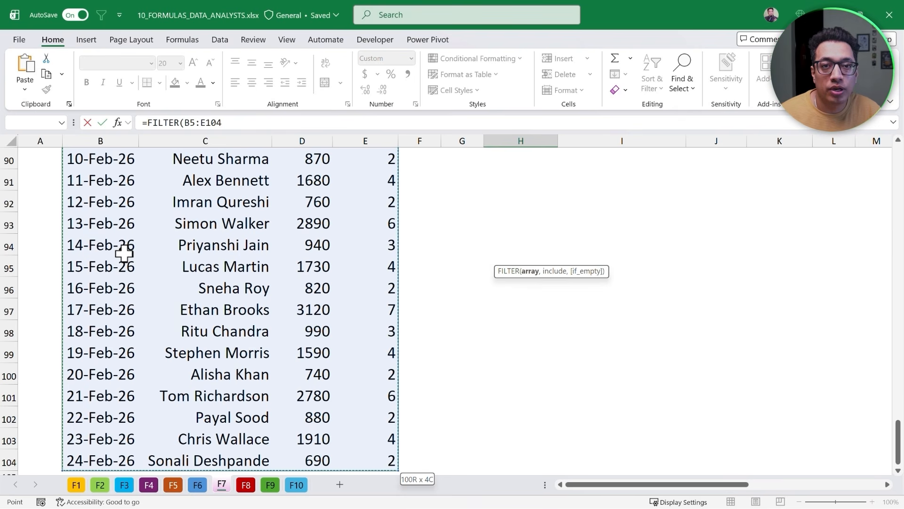
pyautogui.scroll(20, 124, 254)
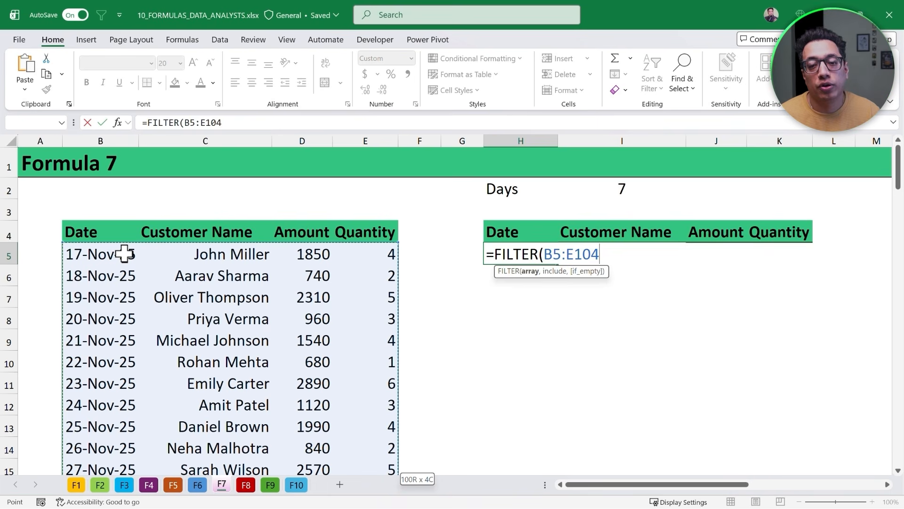
pyautogui.write(',')
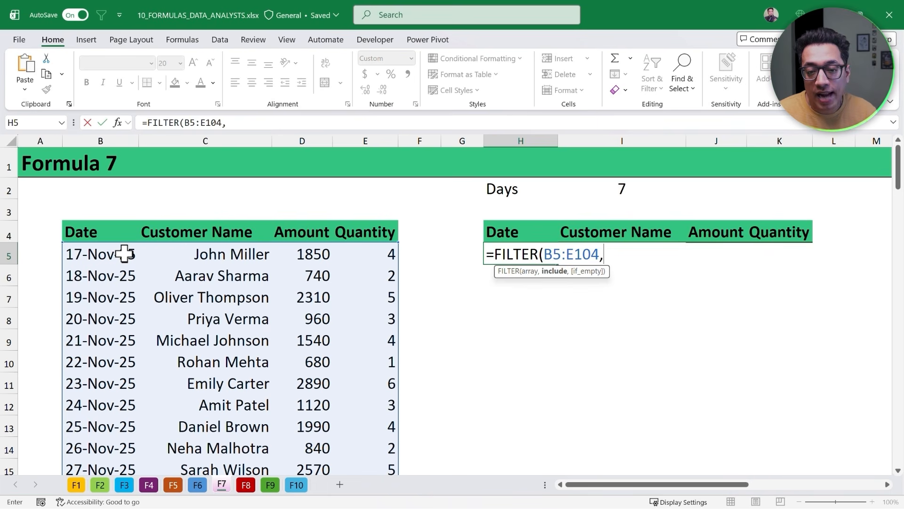
# - On a new line of the formula, add the include condition (B5:B104>=TODAY()-6)
pyautogui.hotkey('alt', 'Return')
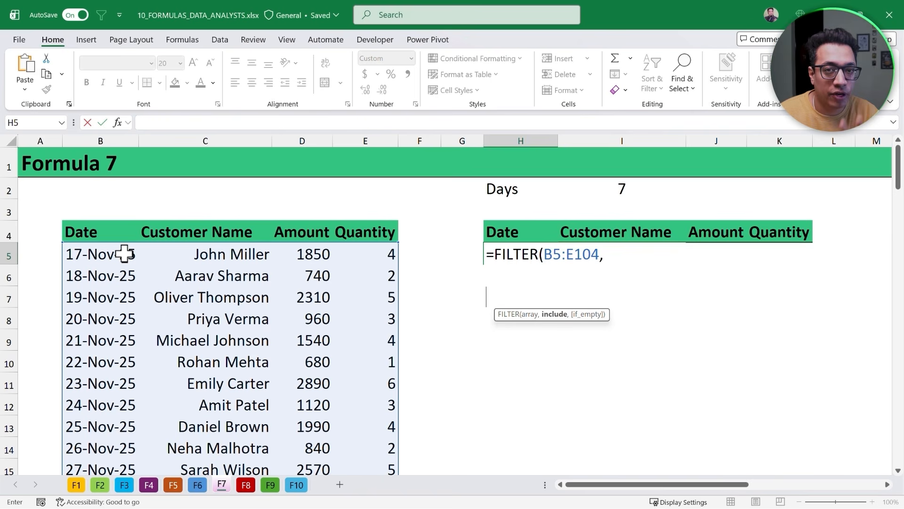
pyautogui.write('(')
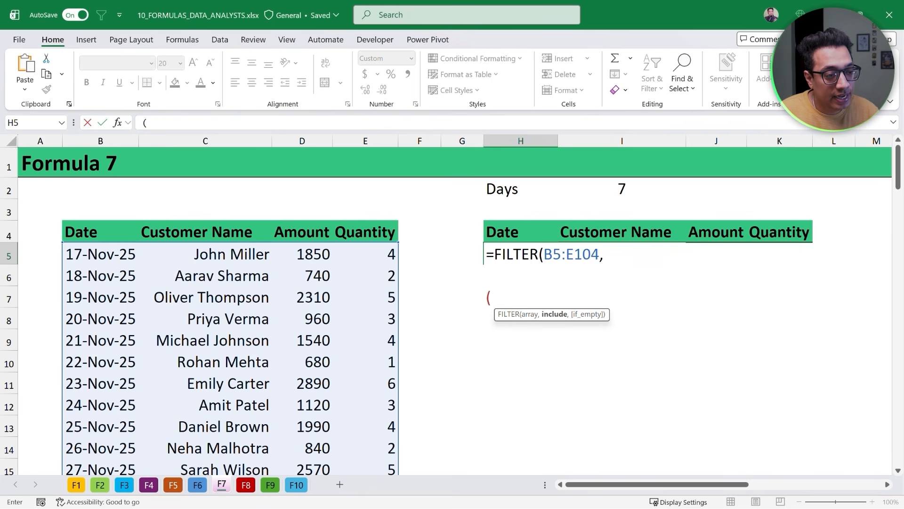
pyautogui.click(123, 253)
pyautogui.hotkey('ctrl', 'shift', 'Down')
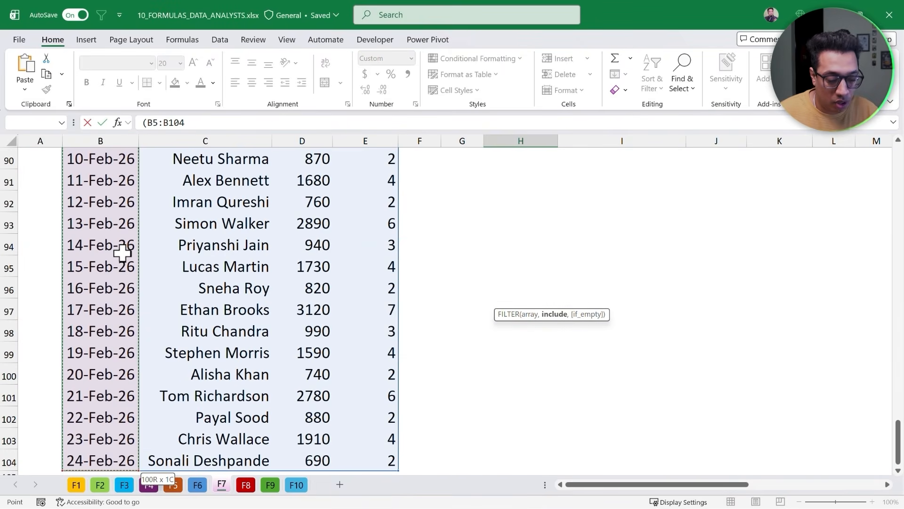
pyautogui.hotkey('ctrl', 'BackSpace')
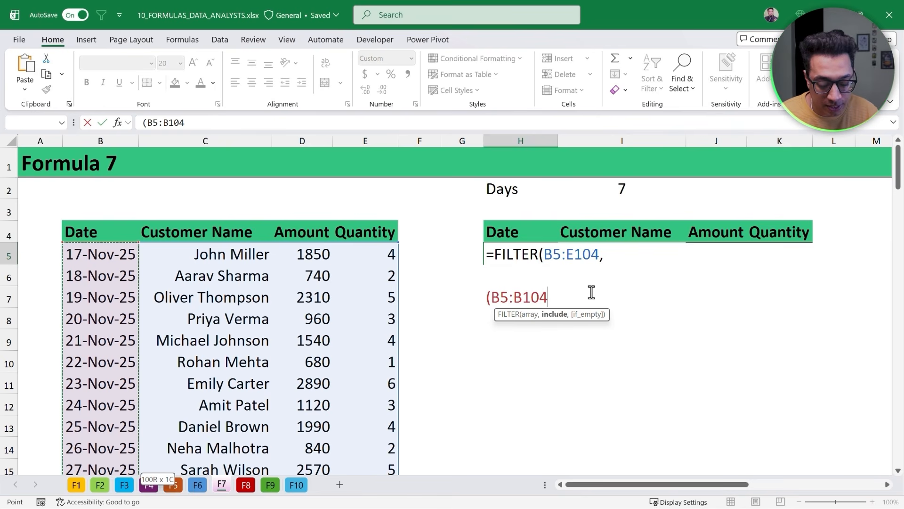
pyautogui.write('>=')
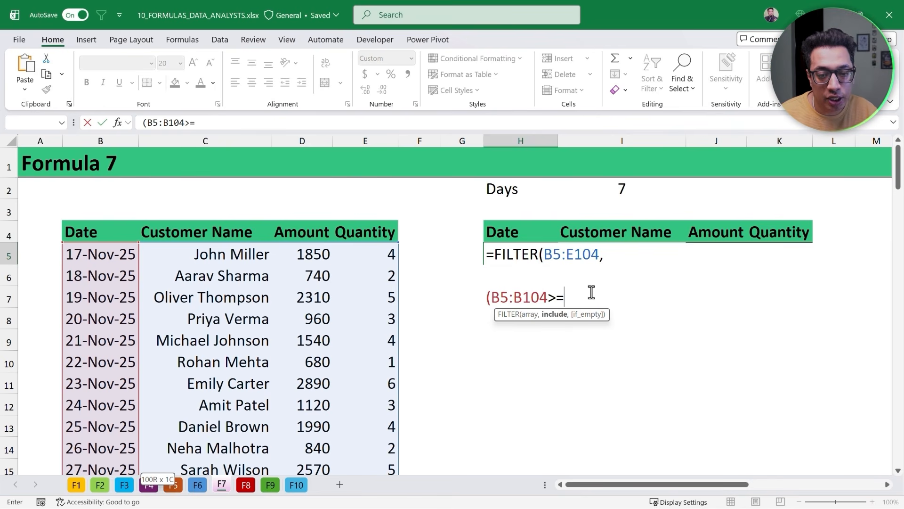
pyautogui.write('TOday')
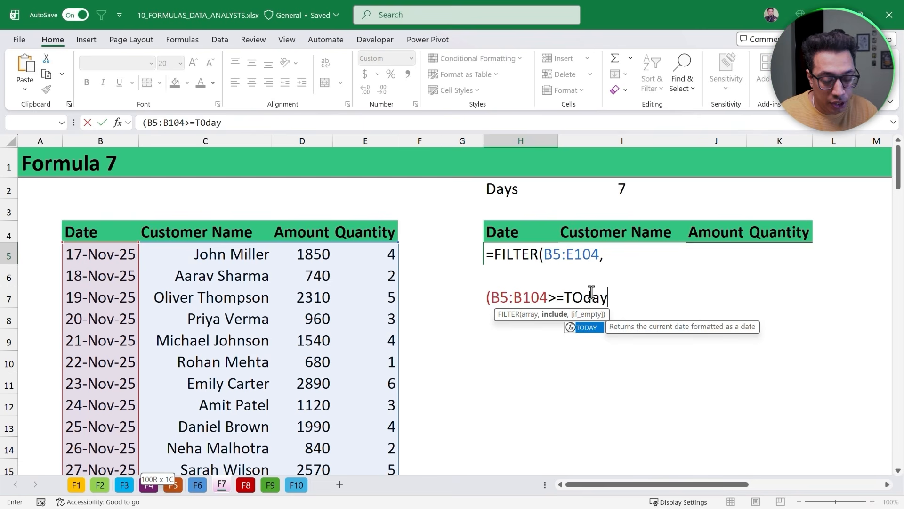
pyautogui.press('Tab')
pyautogui.write(')')
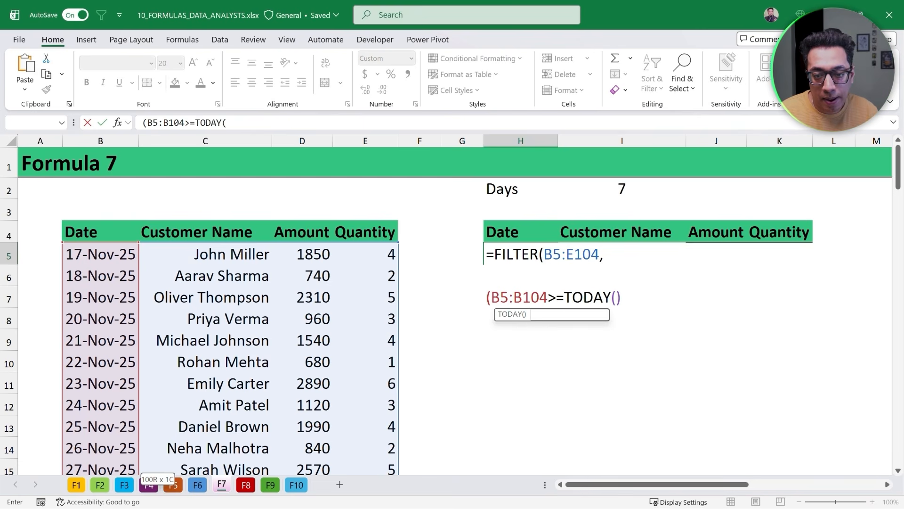
pyautogui.write('-6')
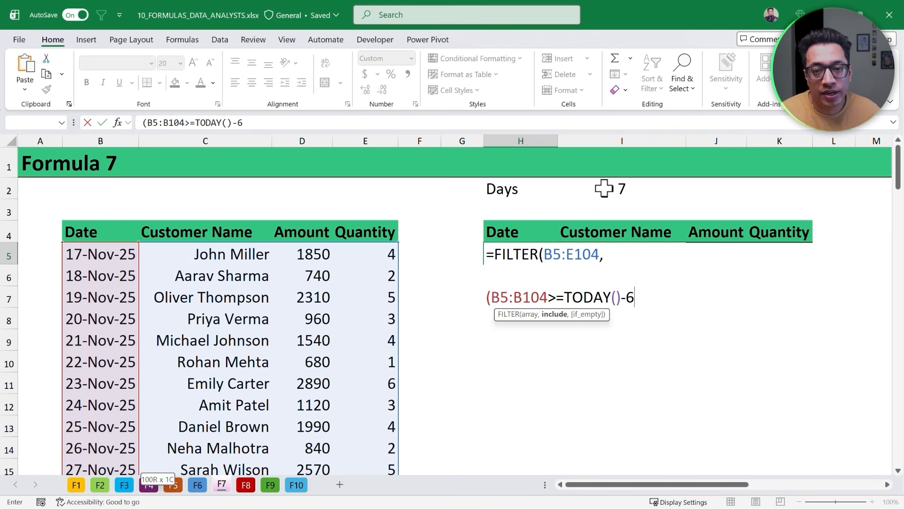
pyautogui.write(')')
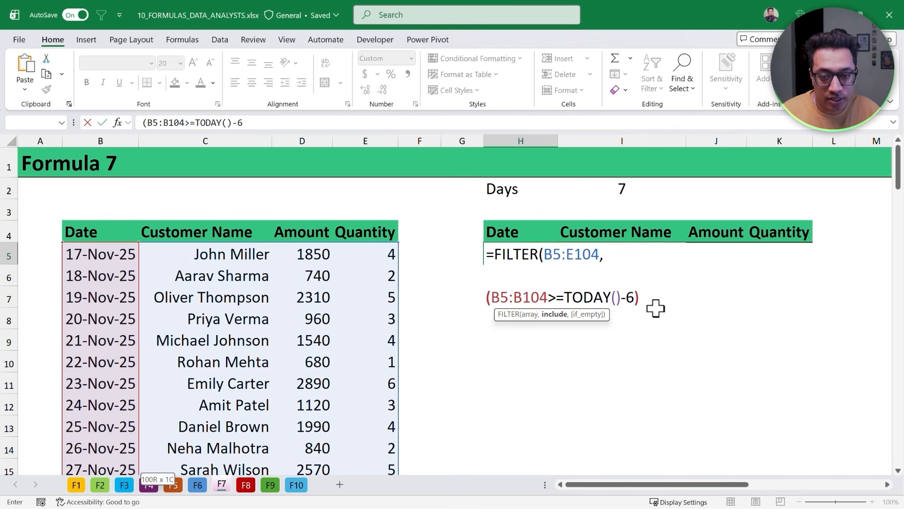
pyautogui.write('*')
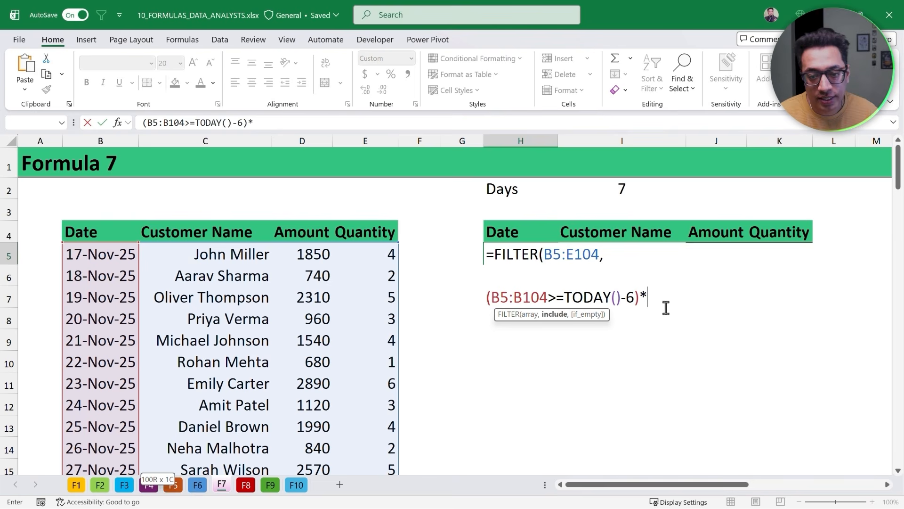
# - Multiply the first condition by a second condition (B5:B104<=TODAY()) placed on the next line of the formula
pyautogui.click(647, 297)
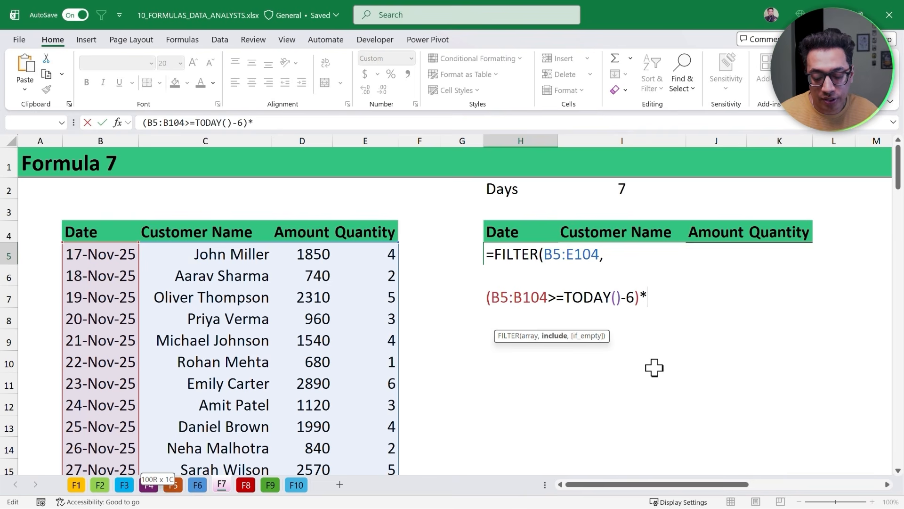
pyautogui.hotkey('alt', 'Return')
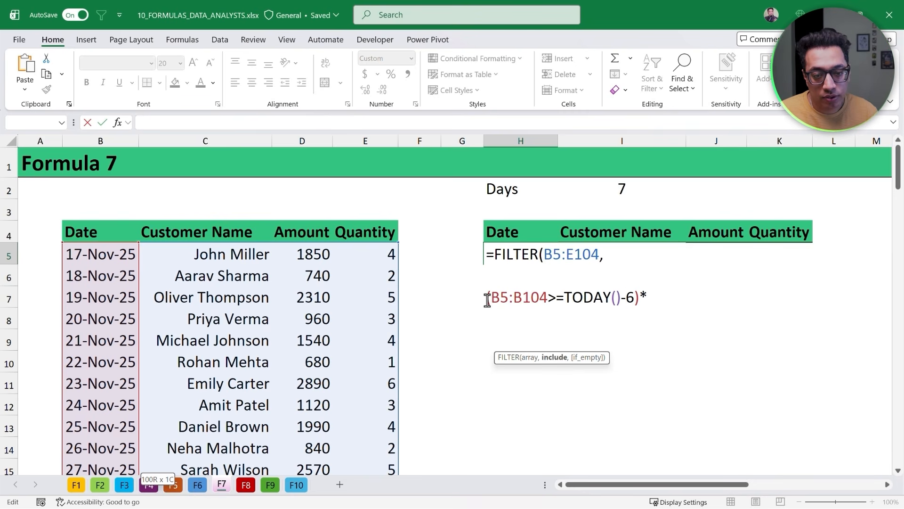
pyautogui.moveTo(488, 299); pyautogui.dragTo(547, 298)
pyautogui.hotkey('ctrl', 'c')
pyautogui.click(513, 318)
pyautogui.hotkey('ctrl', 'v')
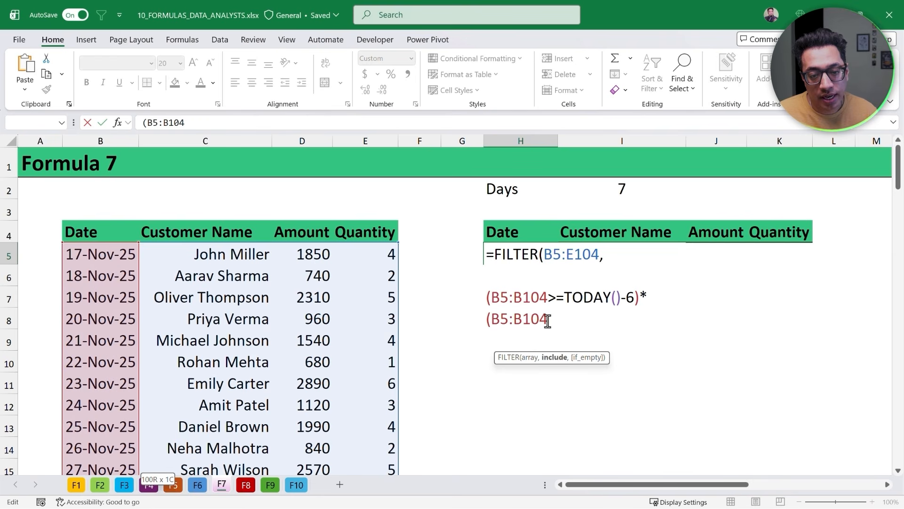
pyautogui.write('<=')
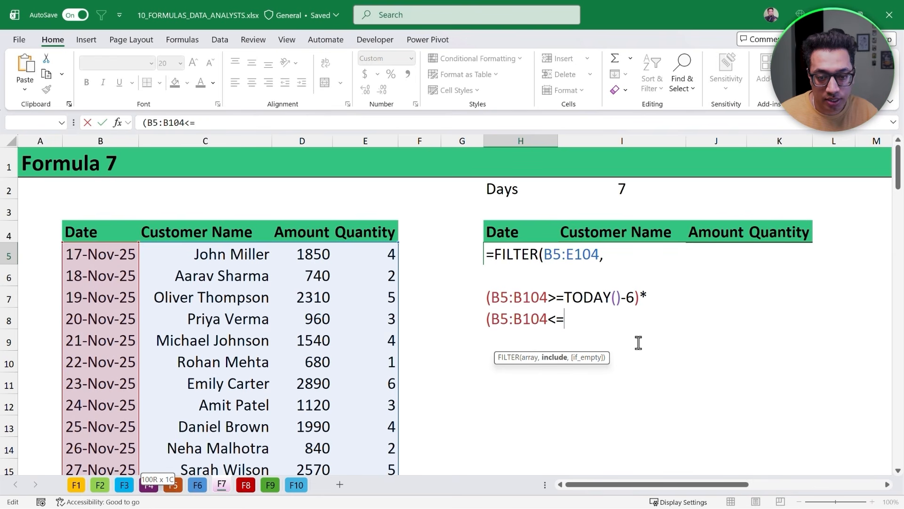
pyautogui.write('Today')
pyautogui.press('Tab')
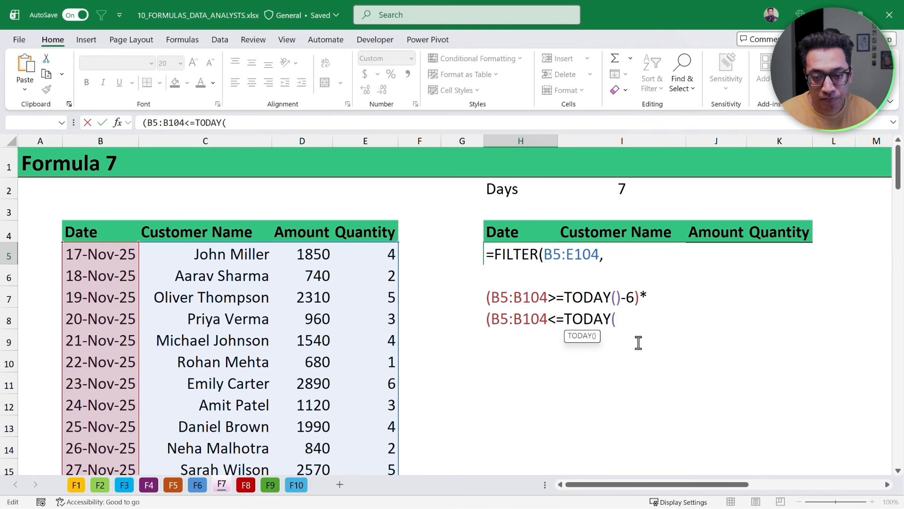
pyautogui.write(')')
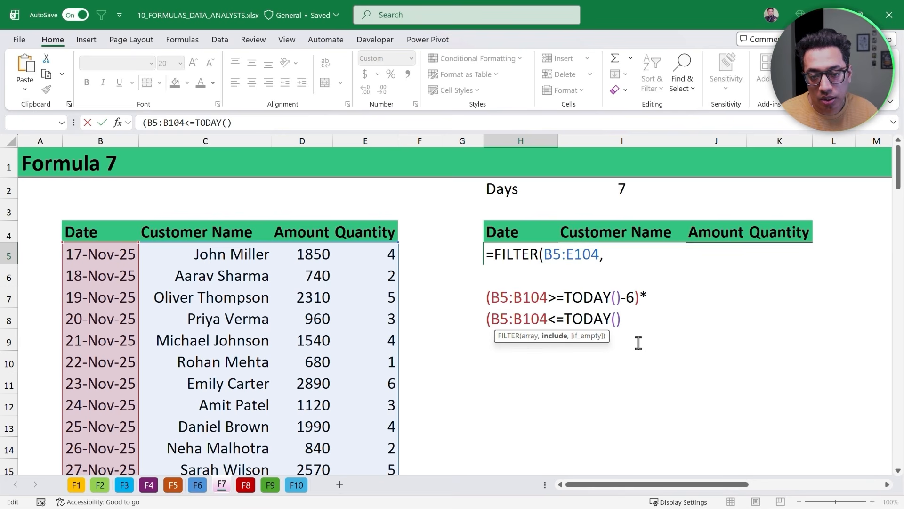
pyautogui.write(')')
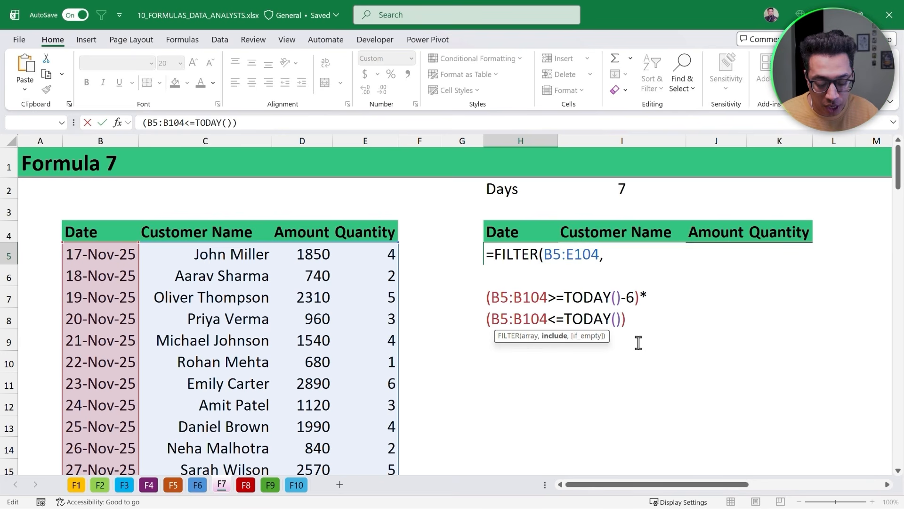
pyautogui.write(',')
# - Add "No Data Found" as the if_empty argument on a separate line, close the FILTER formula and enter it
pyautogui.hotkey('alt', 'Return')
pyautogui.hotkey('alt', 'Return')
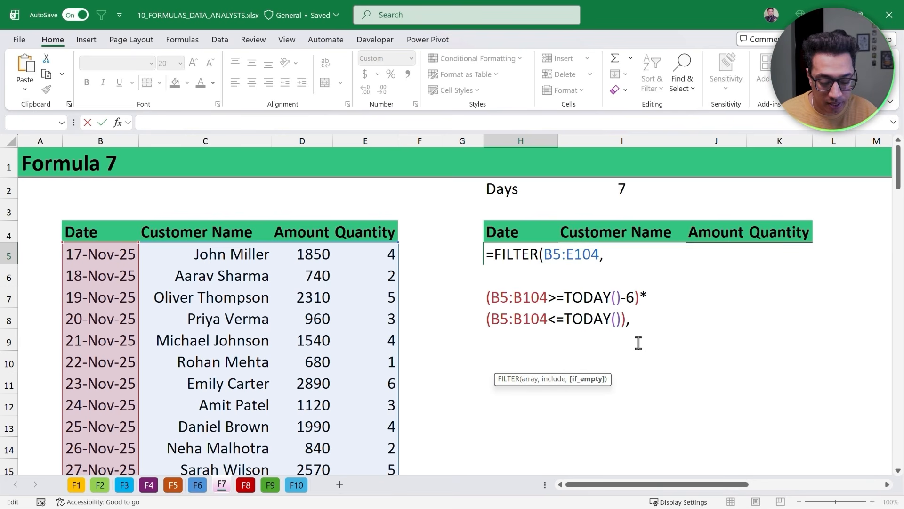
pyautogui.write('"No Data')
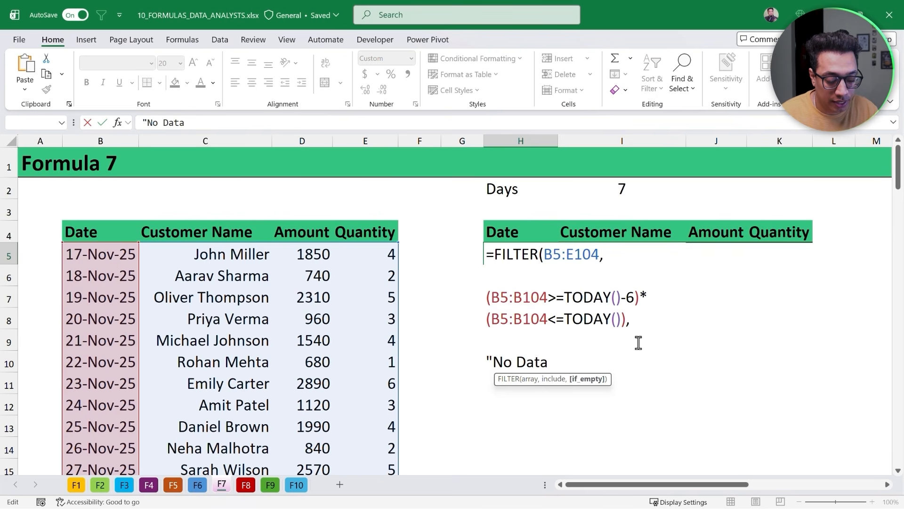
pyautogui.write(' Found"')
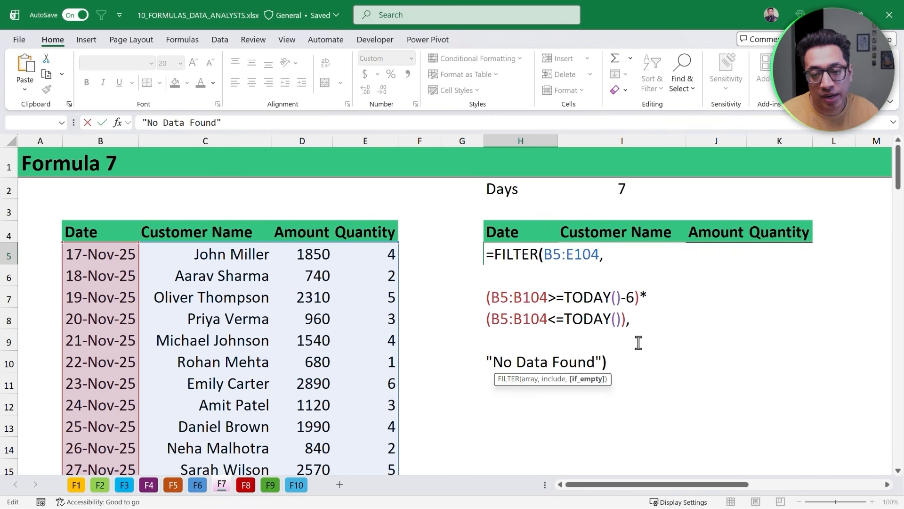
pyautogui.write(')')
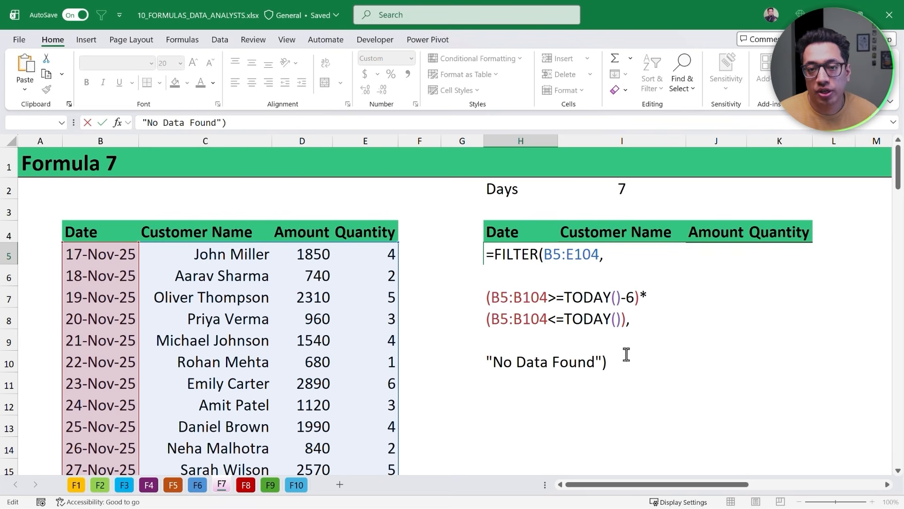
pyautogui.hotkey('ctrl', 'Return')
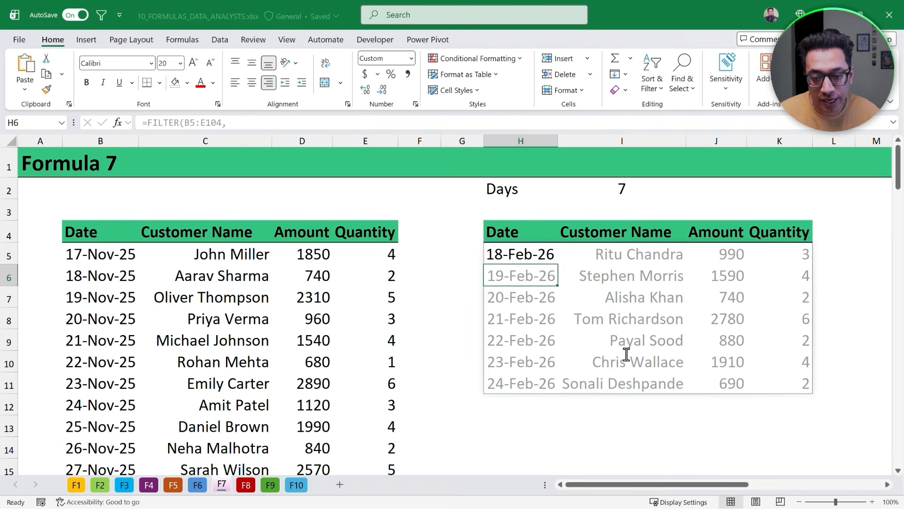
# - Edit the FILTER formula so the first condition subtracts (I2-1) from TODAY() instead of 6, linking it to the Days cell
pyautogui.hotkey('shift', 'Down')
pyautogui.hotkey('shift', 'Down')
pyautogui.hotkey('shift', 'Down')
pyautogui.hotkey('shift', 'Down')
pyautogui.hotkey('shift', 'Down')
pyautogui.hotkey('shift', 'Down')
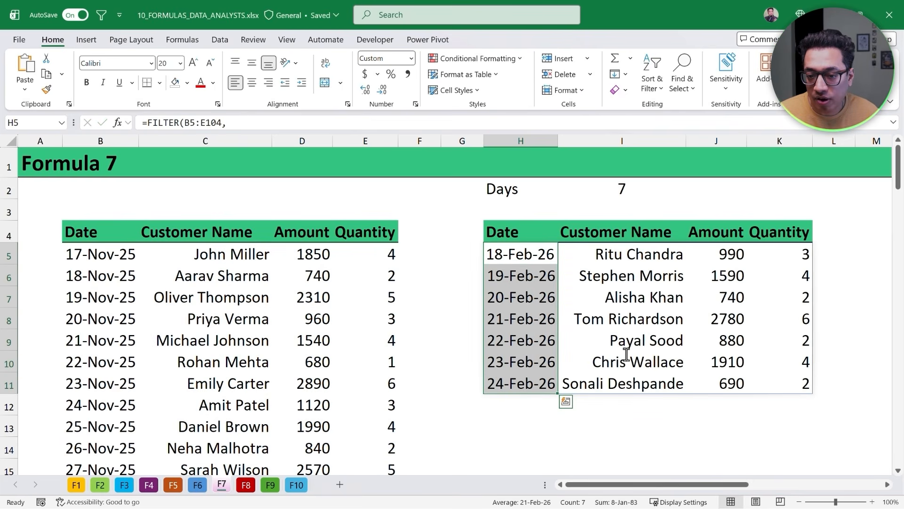
pyautogui.press('Up')
pyautogui.press('Down')
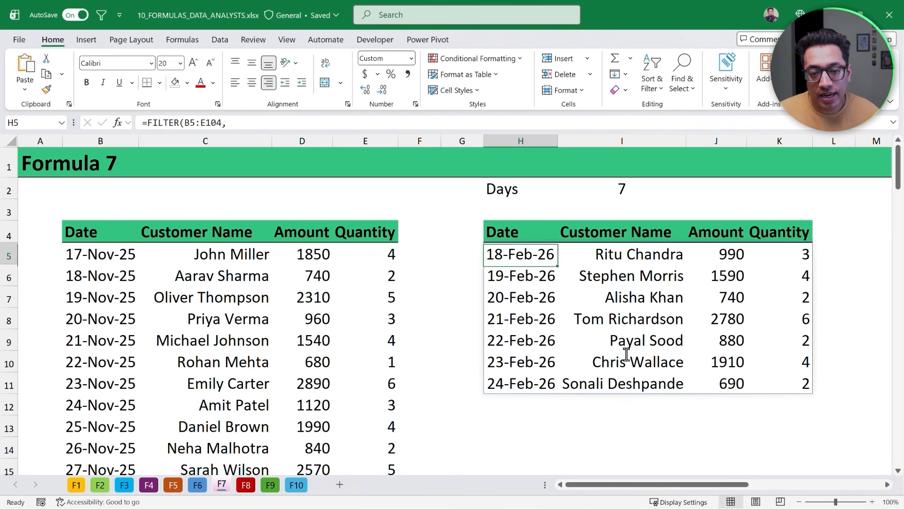
pyautogui.press('F2')
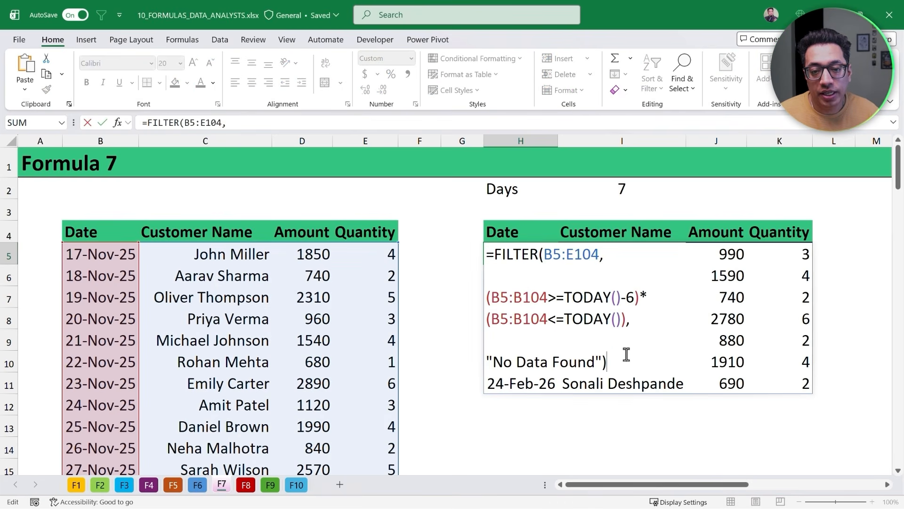
pyautogui.doubleClick(630, 298)
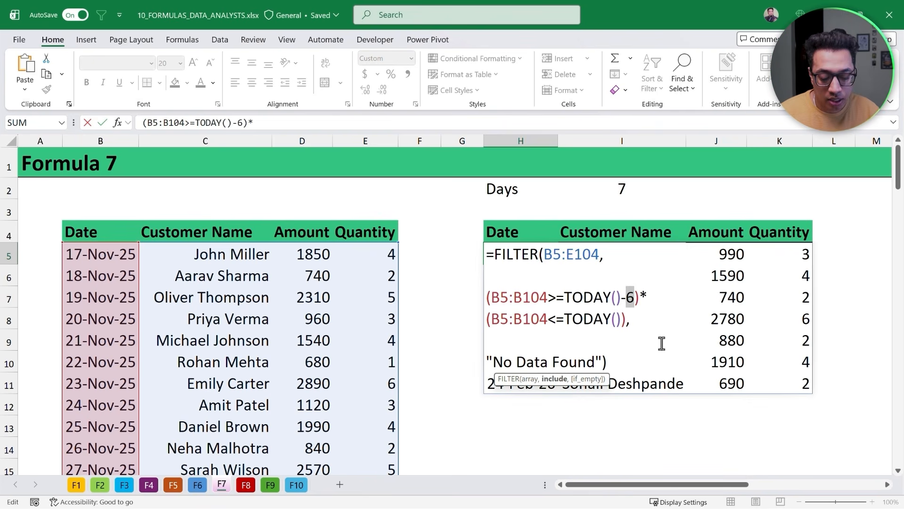
pyautogui.write('()')
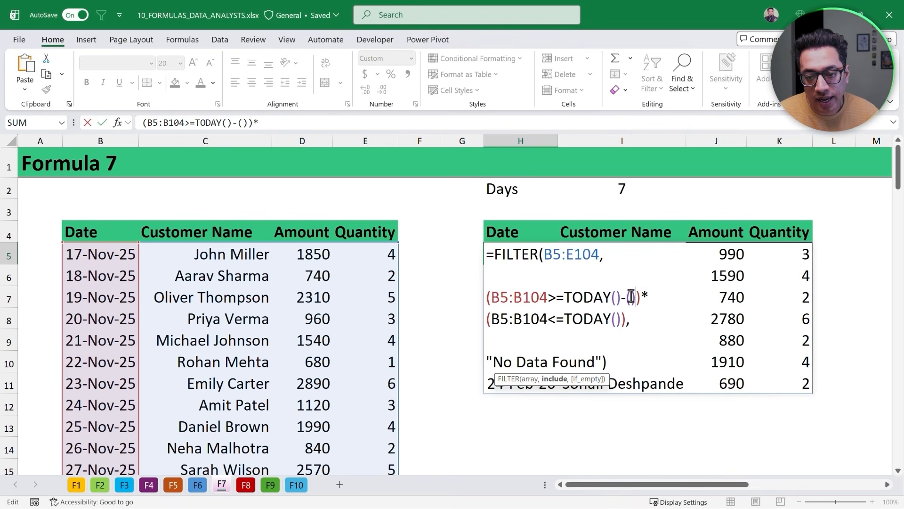
pyautogui.write(')')
pyautogui.click(612, 189)
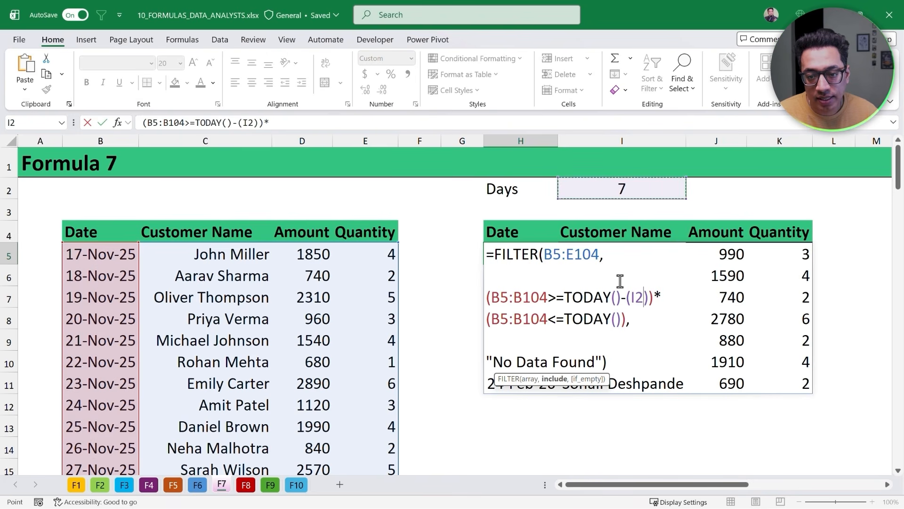
pyautogui.write('-1')
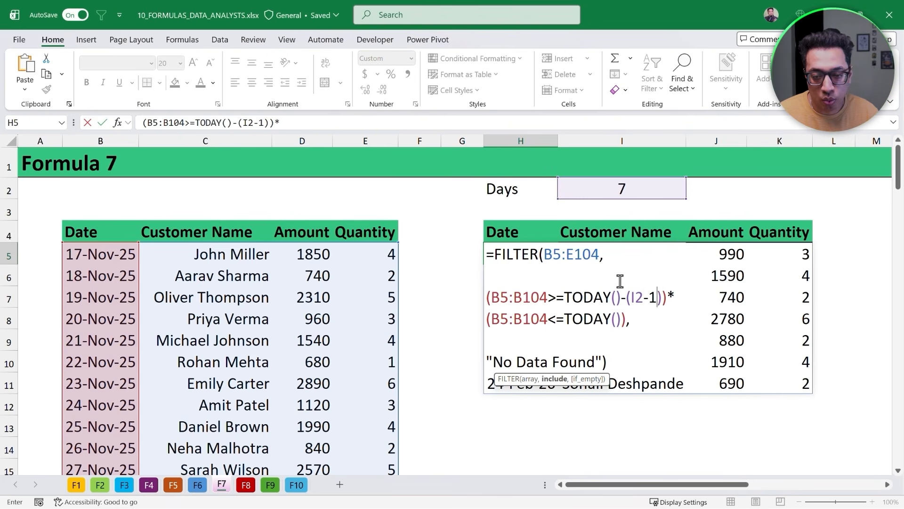
pyautogui.press('Return')
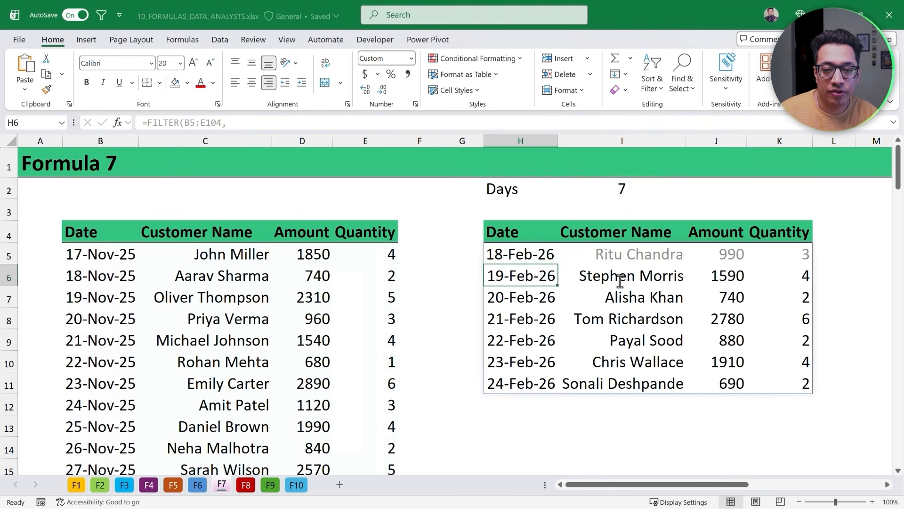
# - Set the Days value in I2 to 15
pyautogui.press('Up')
pyautogui.hotkey('ctrl', 'shift', 'Down')
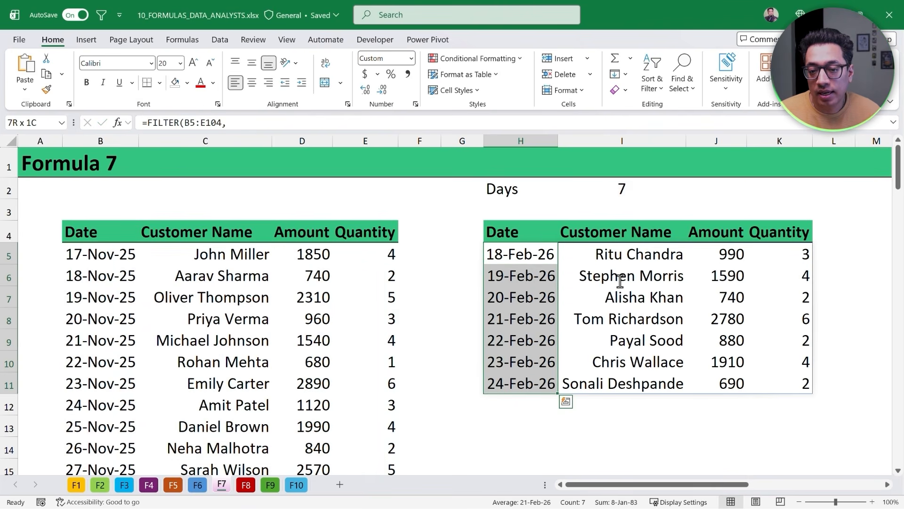
pyautogui.press('Right')
pyautogui.press('Left')
pyautogui.press('Up')
pyautogui.press('Up')
pyautogui.press('Right')
pyautogui.press('Up')
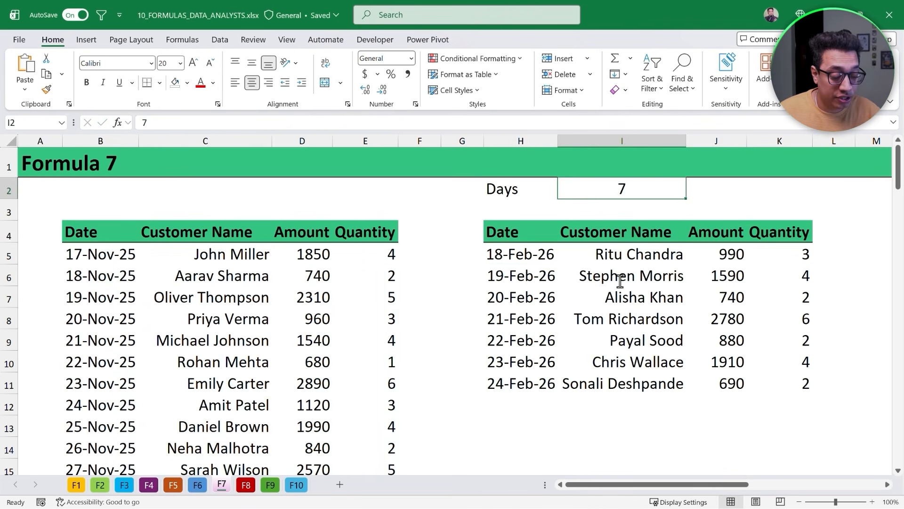
pyautogui.write('15')
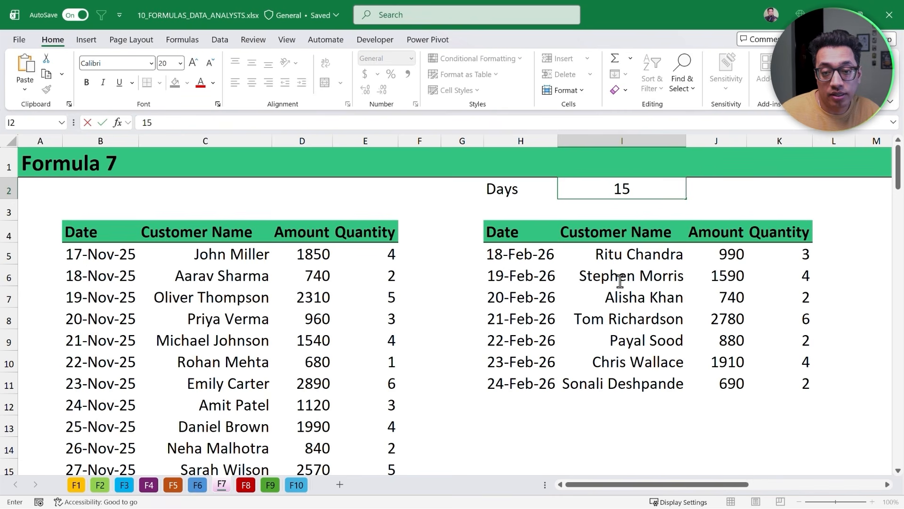
pyautogui.press('Return')
# - Set the Days value in I2 to 30
pyautogui.press('Left')
pyautogui.press('Down')
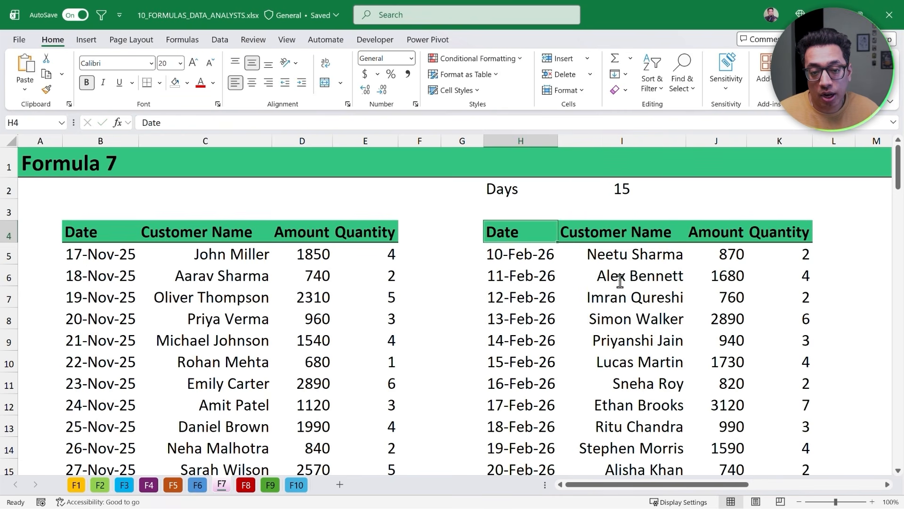
pyautogui.press('Down')
pyautogui.hotkey('ctrl', 'Down')
pyautogui.hotkey('ctrl', 'Up')
pyautogui.press('Up')
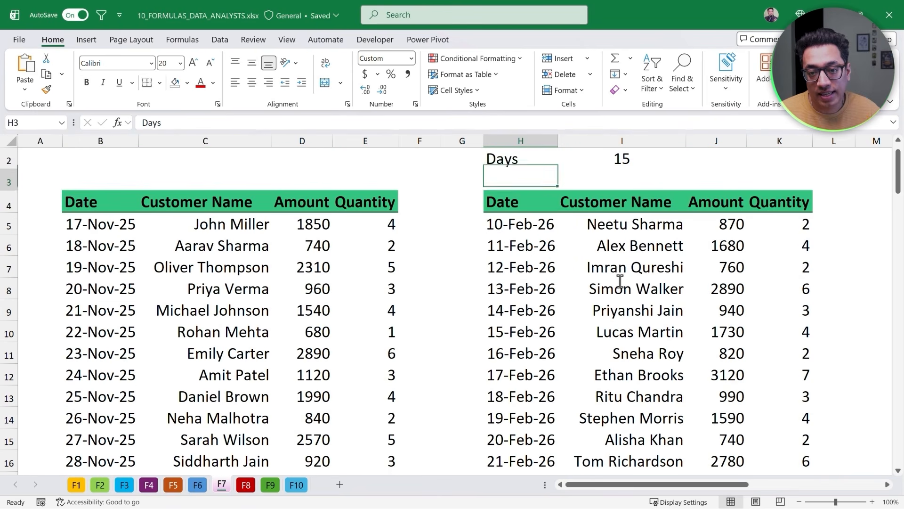
pyautogui.press('Right')
pyautogui.press('Up')
pyautogui.write('30')
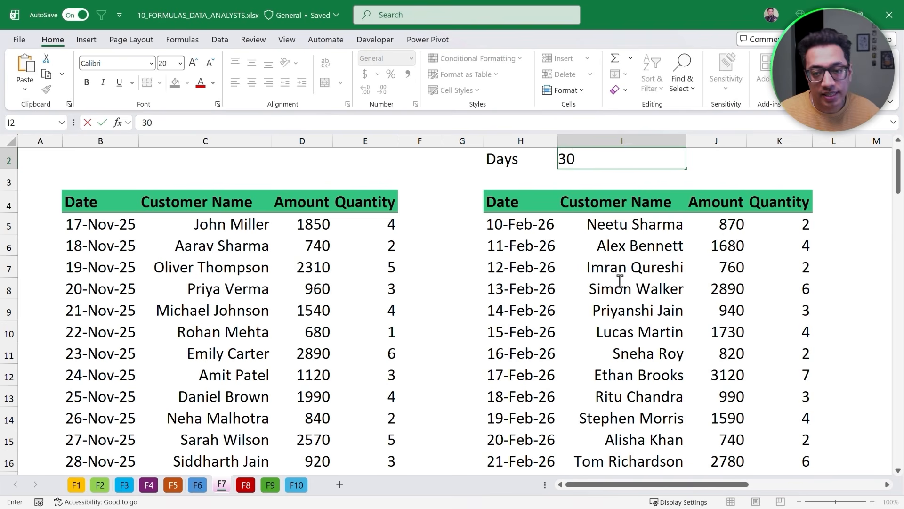
pyautogui.press('Return')
pyautogui.scroll(-2, 599, 320)
pyautogui.scroll(3, 586, 372)
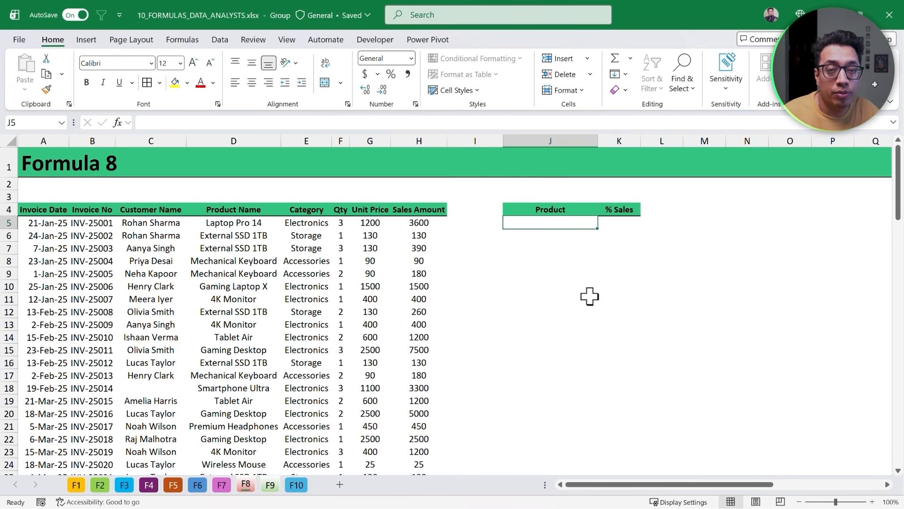
# - On the Formula 8 sheet, start a GROUPBY formula in J5 with the product names D5:D104 as row fields
pyautogui.write('=GROUPBY(')
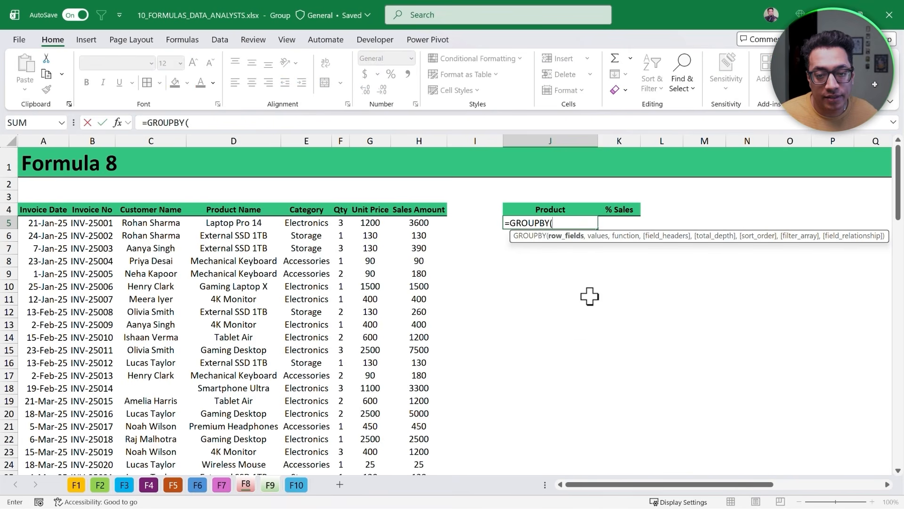
pyautogui.press('Left')
pyautogui.press('Left')
pyautogui.press('Left')
pyautogui.press('Left')
pyautogui.press('Left')
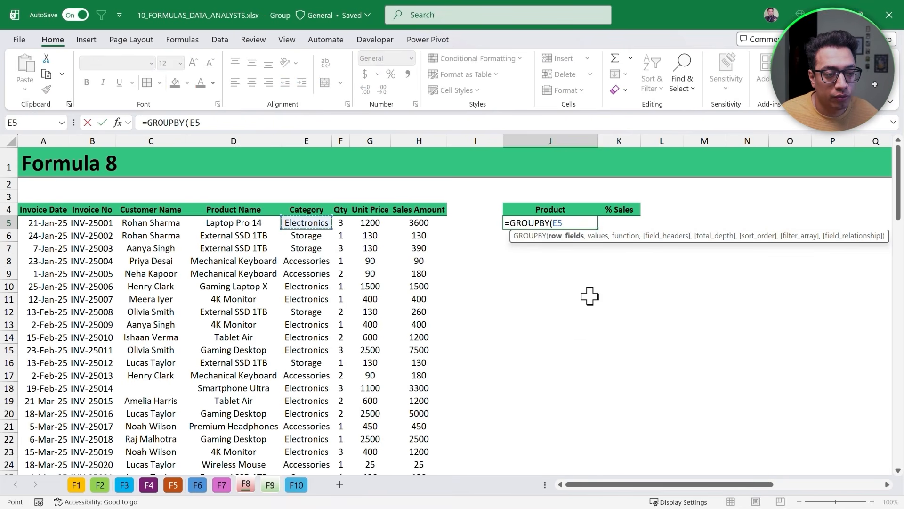
pyautogui.press('Left')
pyautogui.hotkey('ctrl', 'shift', 'Down')
pyautogui.hotkey('ctrl', 'BackSpace')
pyautogui.write(',')
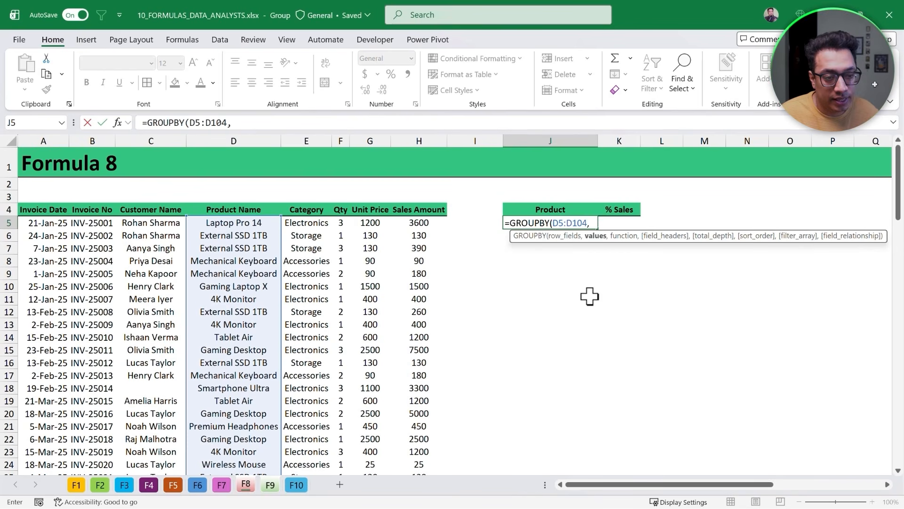
# - Complete the GROUPBY formula with Qty F5:F104 as values, PERCENTOF as the function, and sort order -2
pyautogui.press('Left')
pyautogui.press('Left')
pyautogui.press('Left')
pyautogui.press('Left')
pyautogui.hotkey('ctrl', 'shift', 'Down')
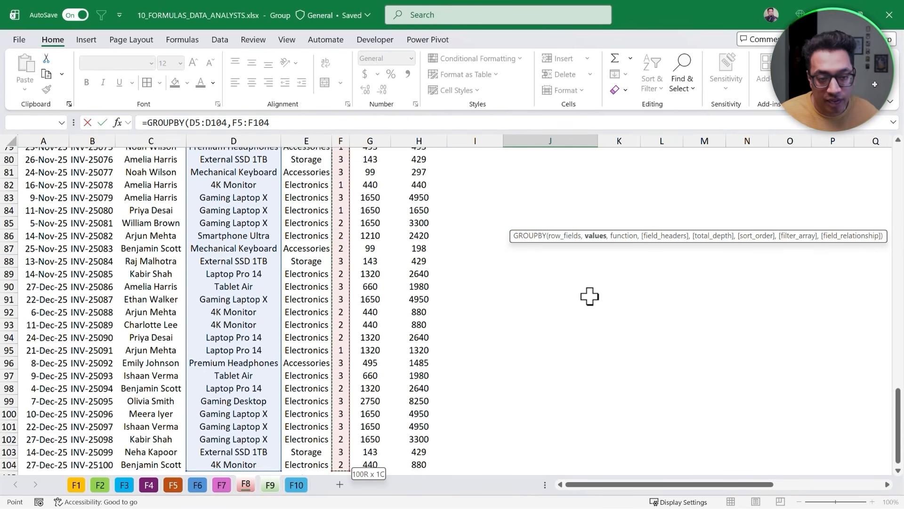
pyautogui.hotkey('ctrl', 'BackSpace')
pyautogui.write(',')
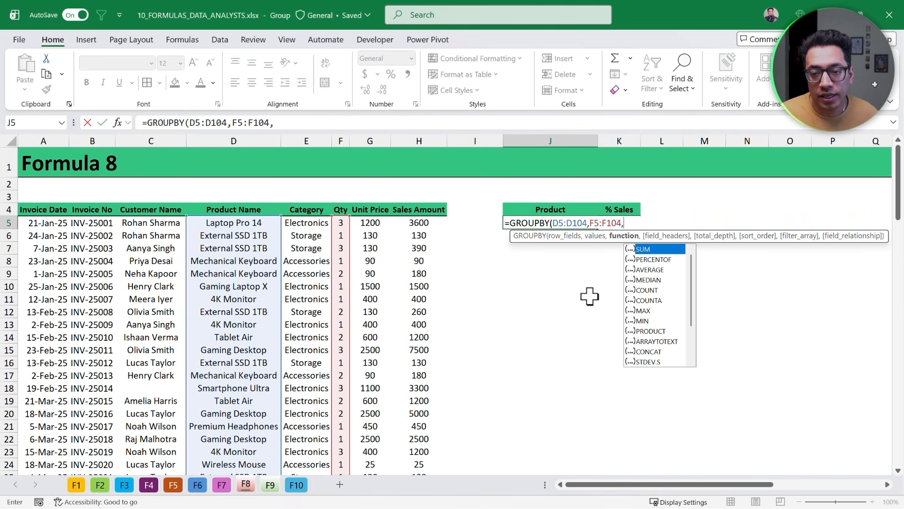
pyautogui.press('Down')
pyautogui.press('Tab')
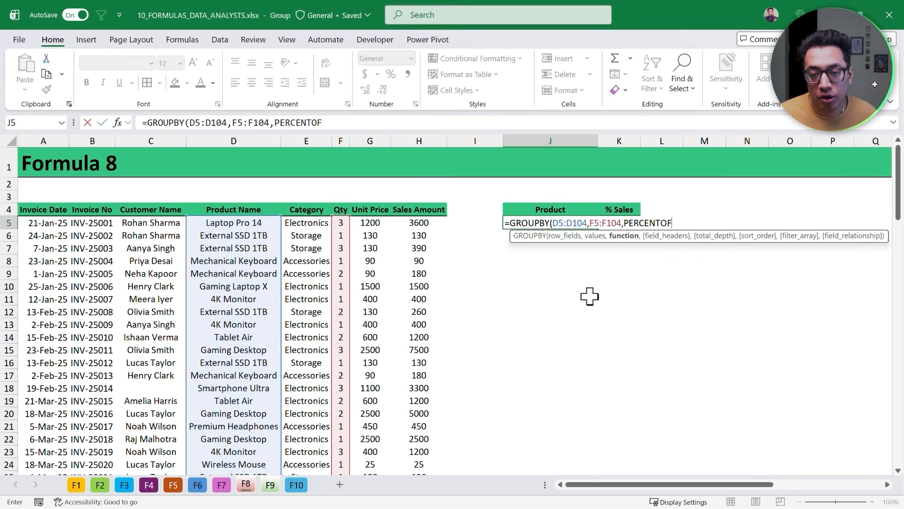
pyautogui.write(',,,')
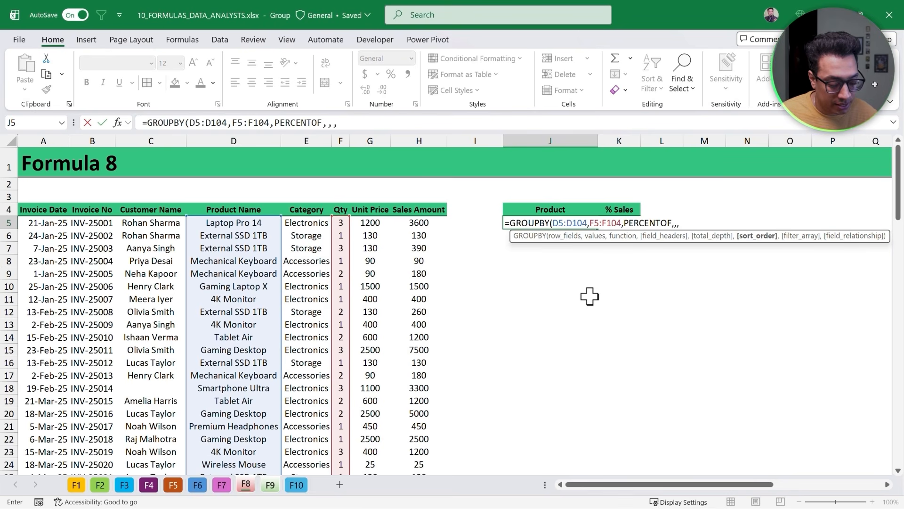
pyautogui.write('-2')
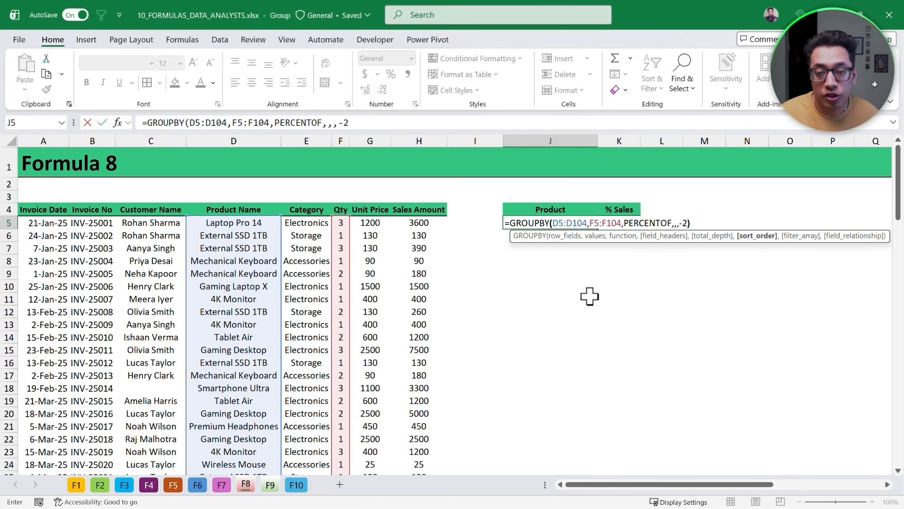
pyautogui.write(')')
pyautogui.press('Tab')
# - Select and inspect the spilled product list and percentage columns of the GROUPBY result
pyautogui.hotkey('ctrl', 'shift', 'Down')
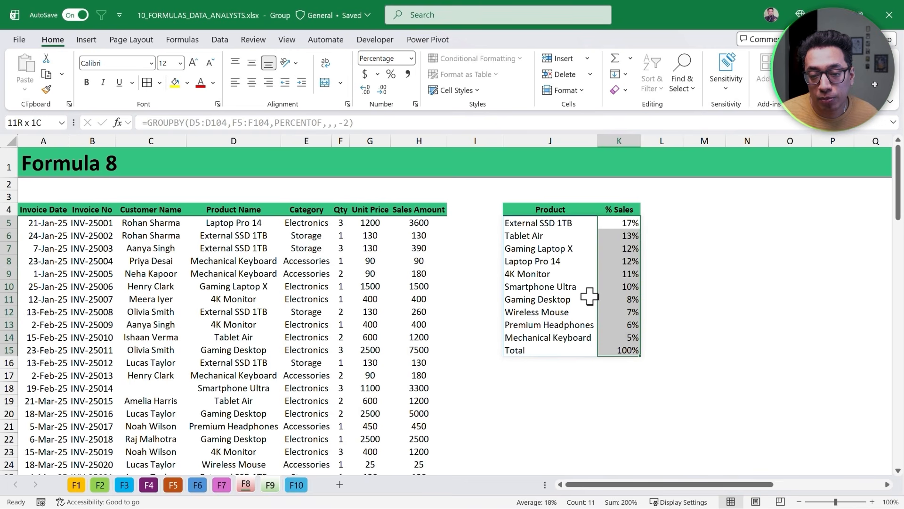
pyautogui.hotkey('shift', 'Up')
pyautogui.press('Left')
pyautogui.hotkey('ctrl', 'shift', 'Down')
pyautogui.hotkey('shift', 'Up')
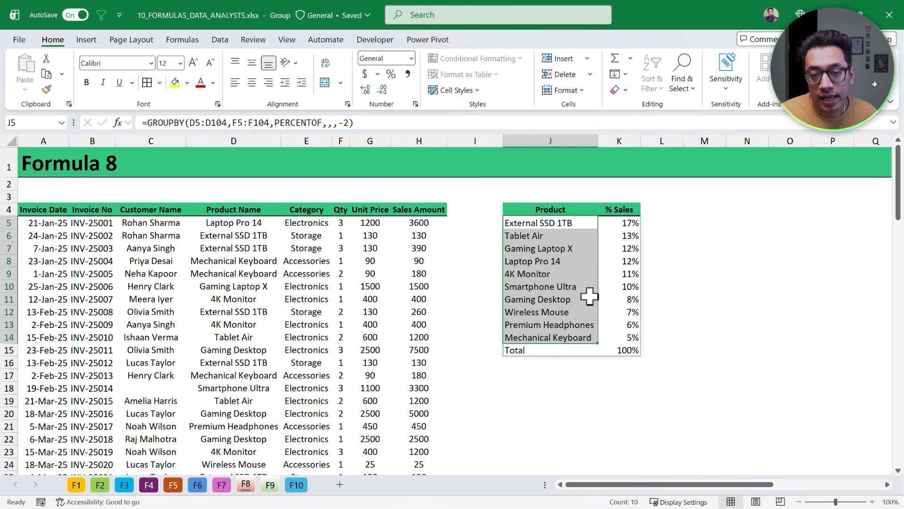
pyautogui.hotkey('shift', 'BackSpace')
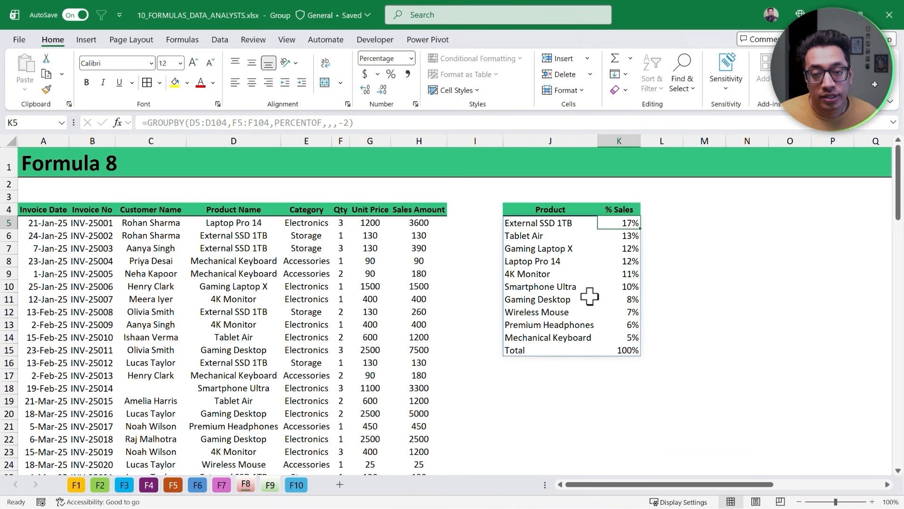
pyautogui.press('Down')
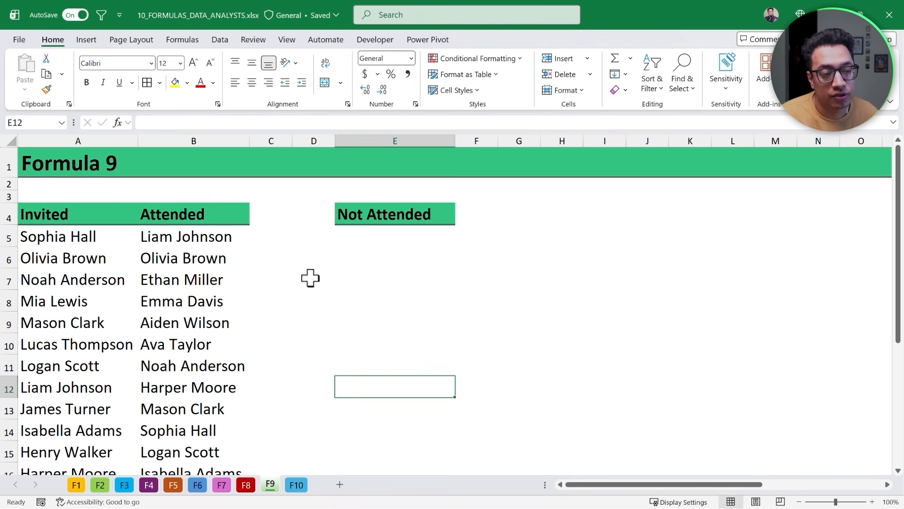
# - On the Formula 9 sheet, start a FILTER formula in E5 with the invited names A5:A24 as the array
pyautogui.click(388, 244)
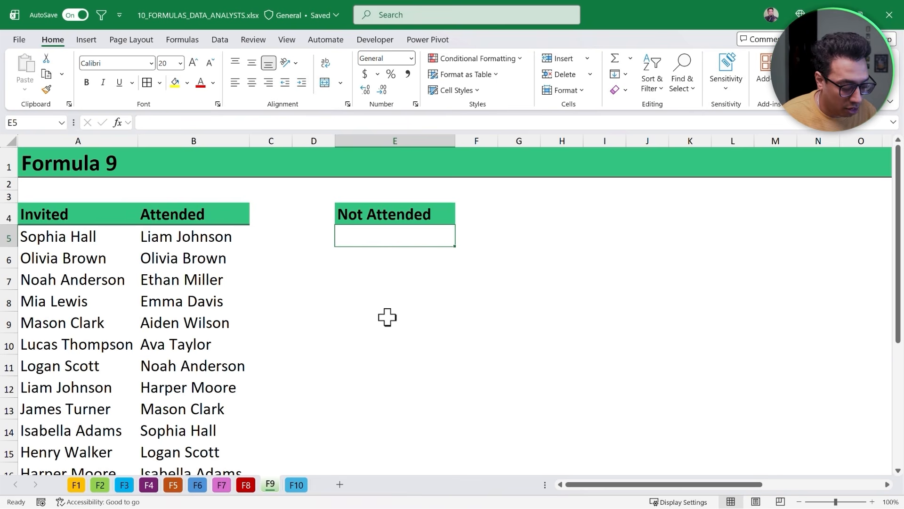
pyautogui.write('=Fil')
pyautogui.write('ter')
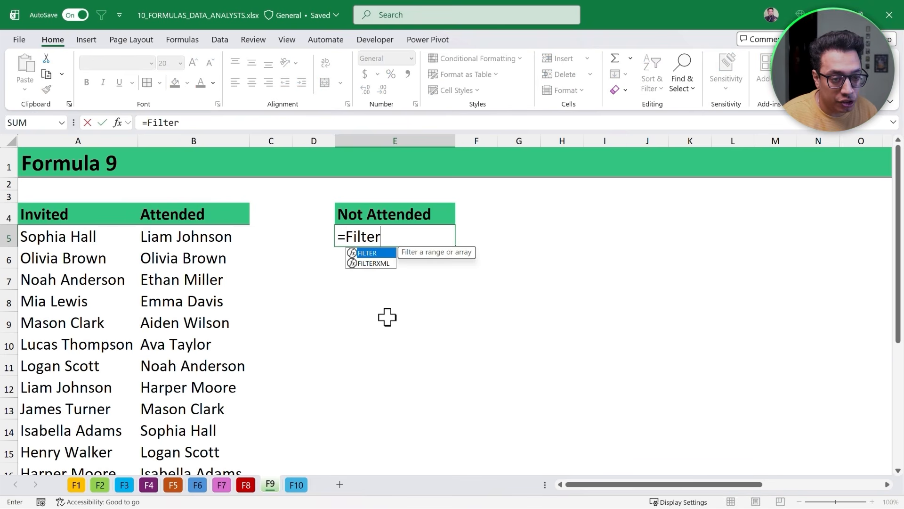
pyautogui.press('Tab')
pyautogui.hotkey('ctrl', 'Left')
pyautogui.press('Left')
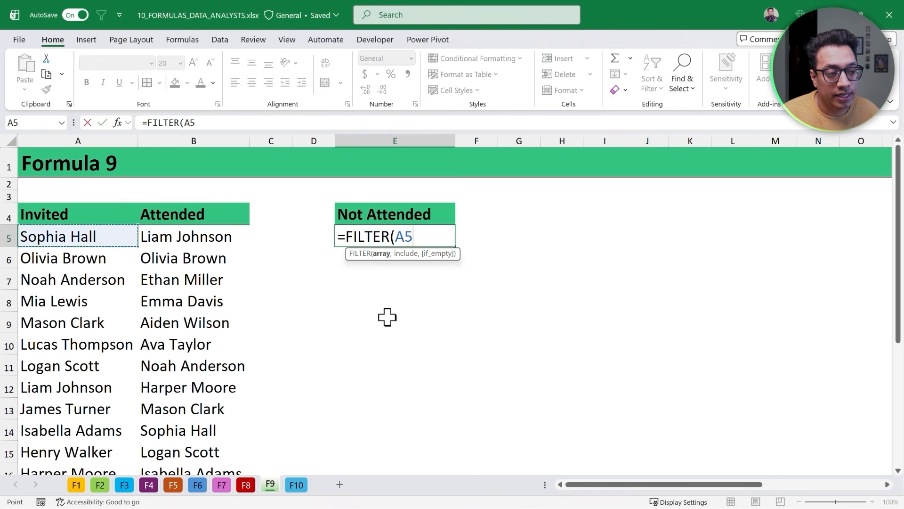
pyautogui.hotkey('ctrl', 'shift', 'Down')
pyautogui.scroll(3, 387, 317)
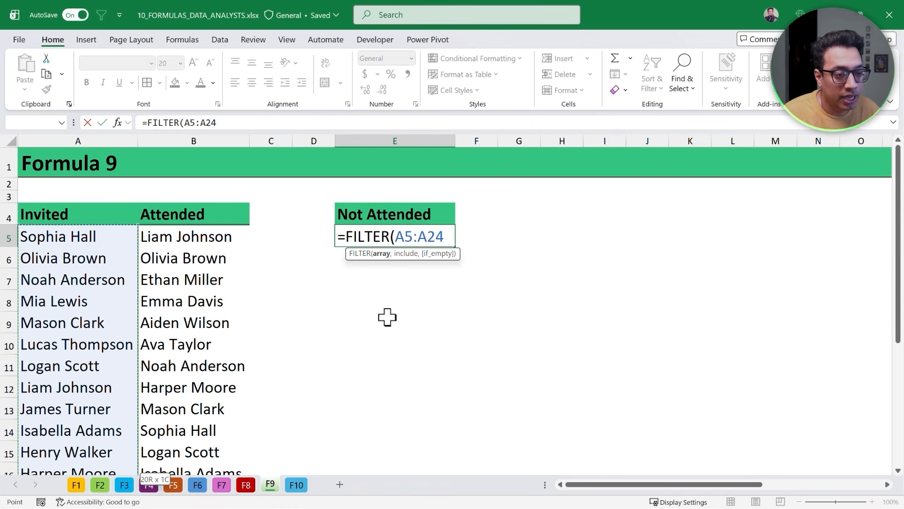
pyautogui.write(',')
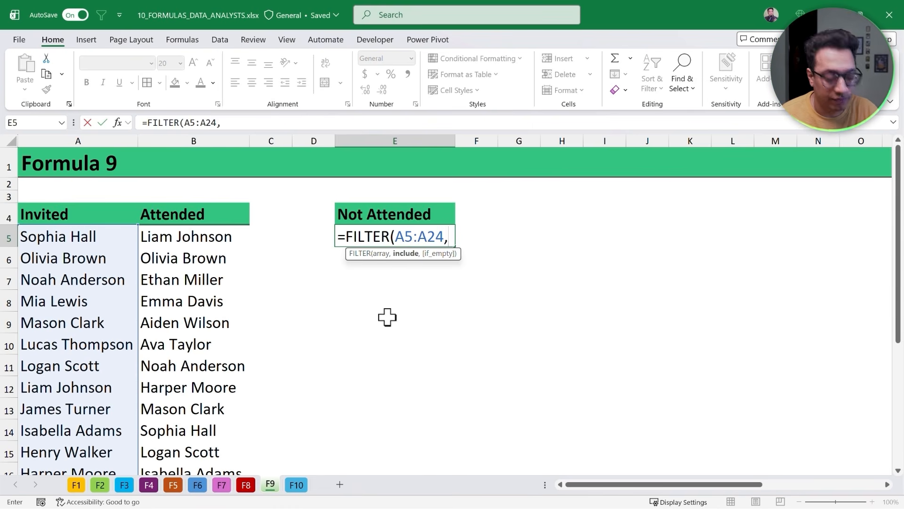
pyautogui.write('no')
# - Add a NOT(COUNTIF( include condition using the attended list B5:B18 as the COUNTIF range
pyautogui.press('Tab')
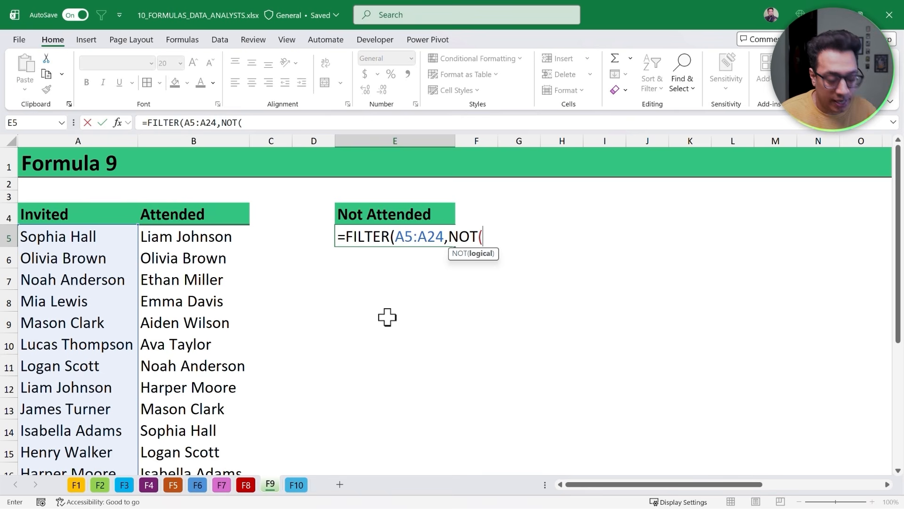
pyautogui.write('COUNI')
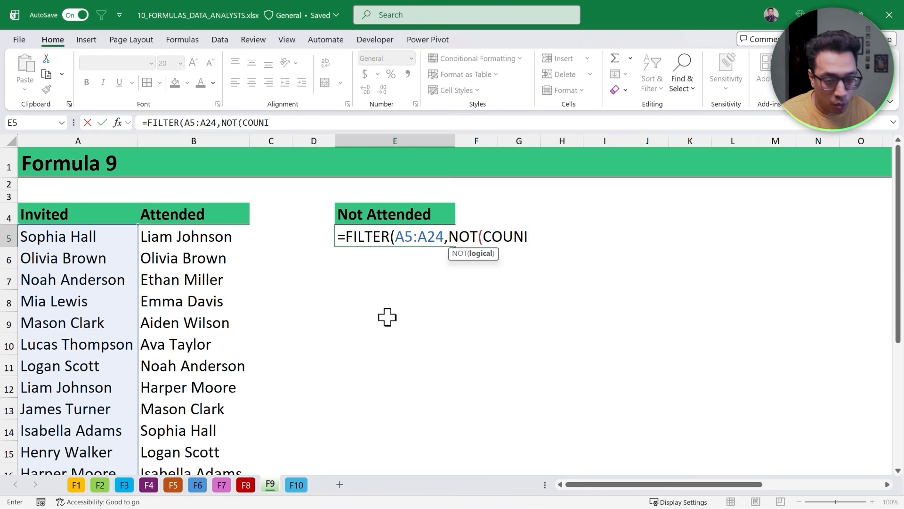
pyautogui.press('BackSpace')
pyautogui.press('Down')
pyautogui.press('Down')
pyautogui.press('Down')
pyautogui.press('Tab')
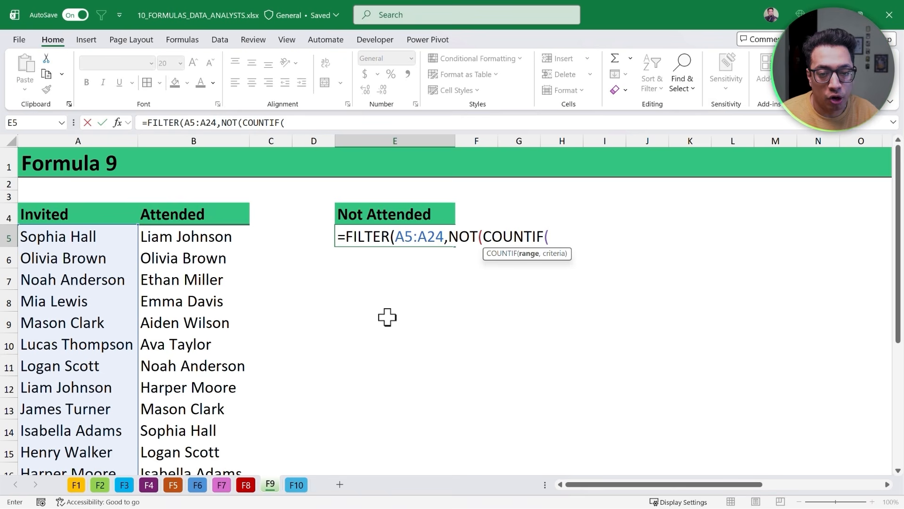
pyautogui.press('Left')
pyautogui.press('Left')
pyautogui.press('Left')
pyautogui.press('Left')
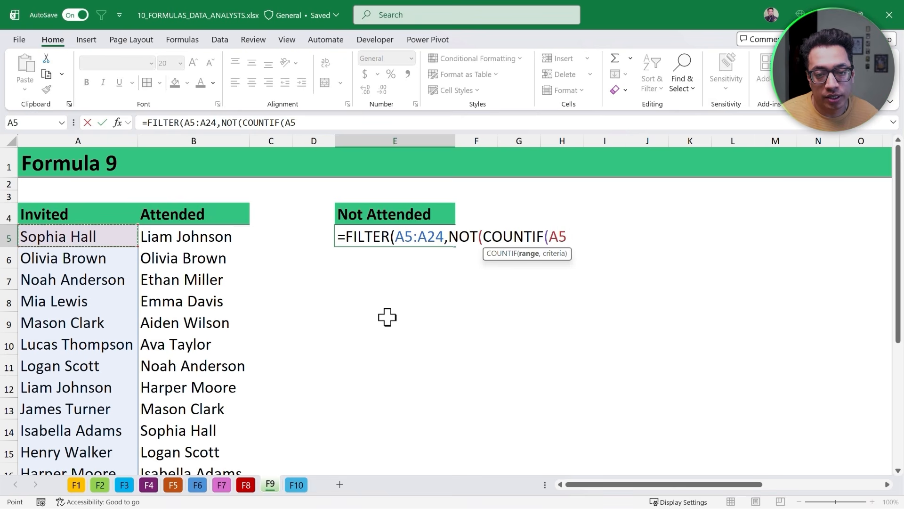
pyautogui.press('Right')
pyautogui.press('Right')
pyautogui.press('Right')
pyautogui.press('Left')
pyautogui.press('Left')
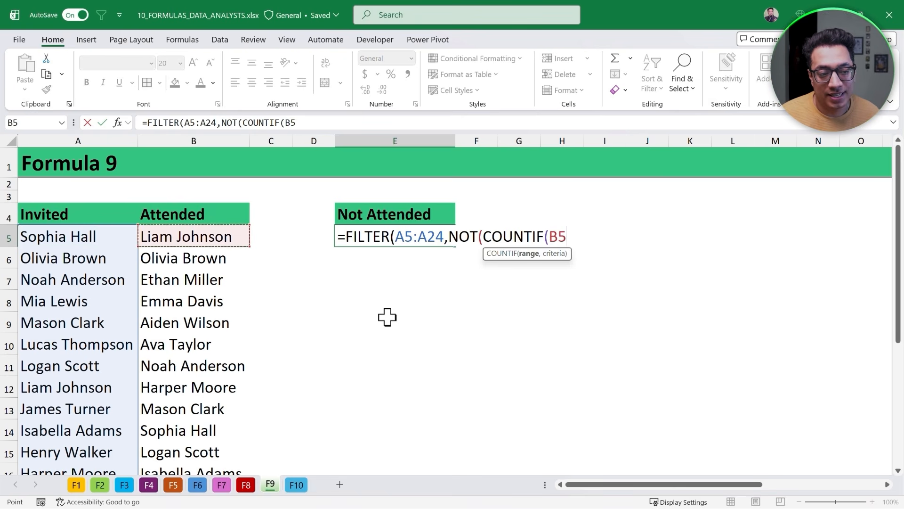
pyautogui.hotkey('ctrl', 'shift', 'Down')
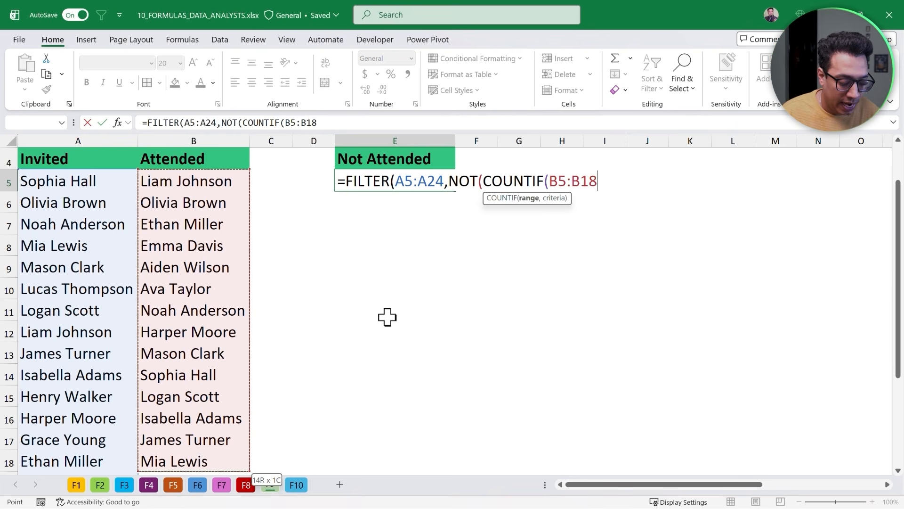
# - Finish the formula as =FILTER(A5:A24,NOT(COUNTIF(B5:B18,A5:A24))) and enter it to list people not attended
pyautogui.write(',')
pyautogui.press('Left')
pyautogui.press('Left')
pyautogui.press('Left')
pyautogui.press('Left')
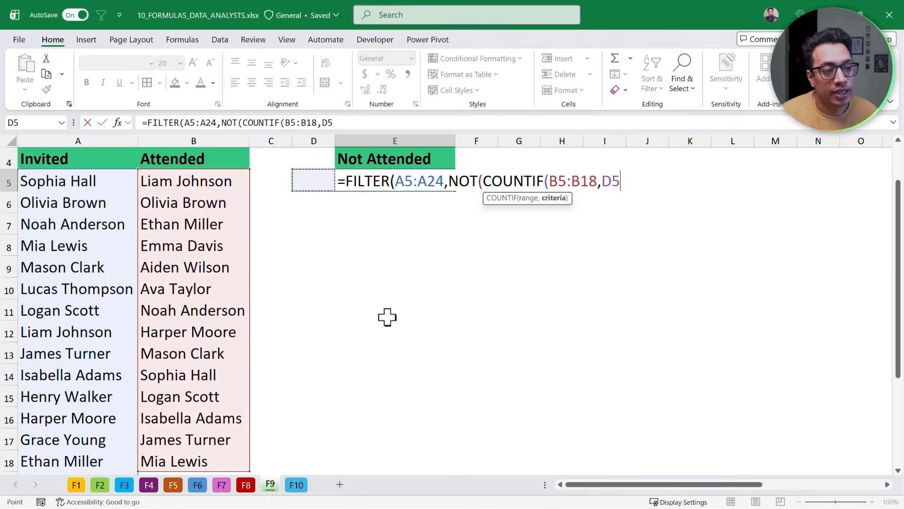
pyautogui.hotkey('ctrl', 'shift', 'Down')
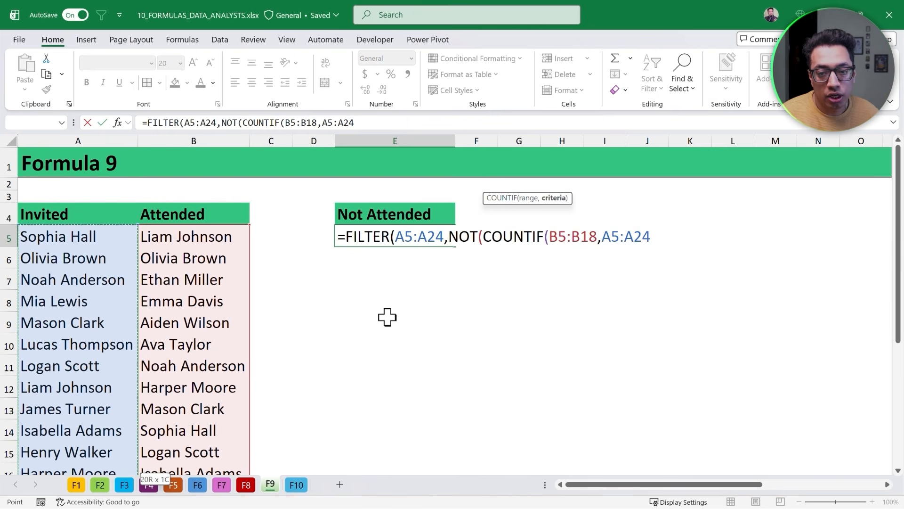
pyautogui.write(')')
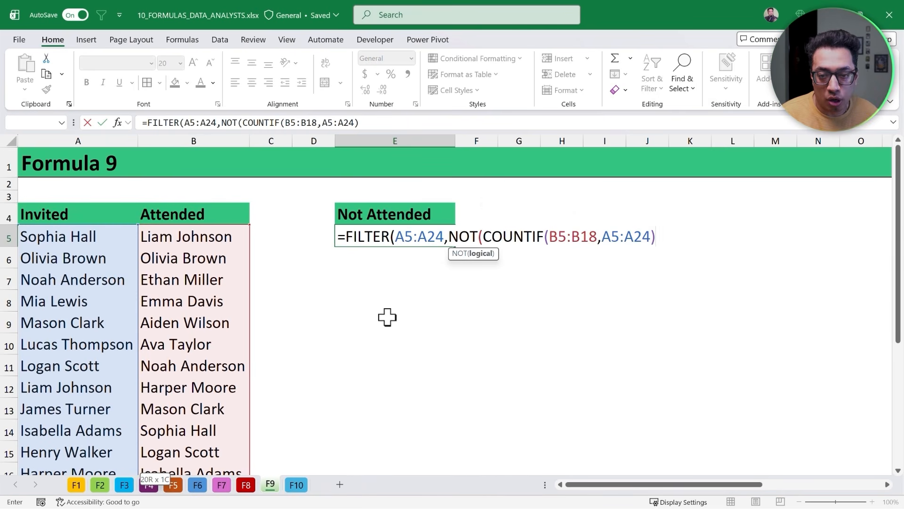
pyautogui.write(')')
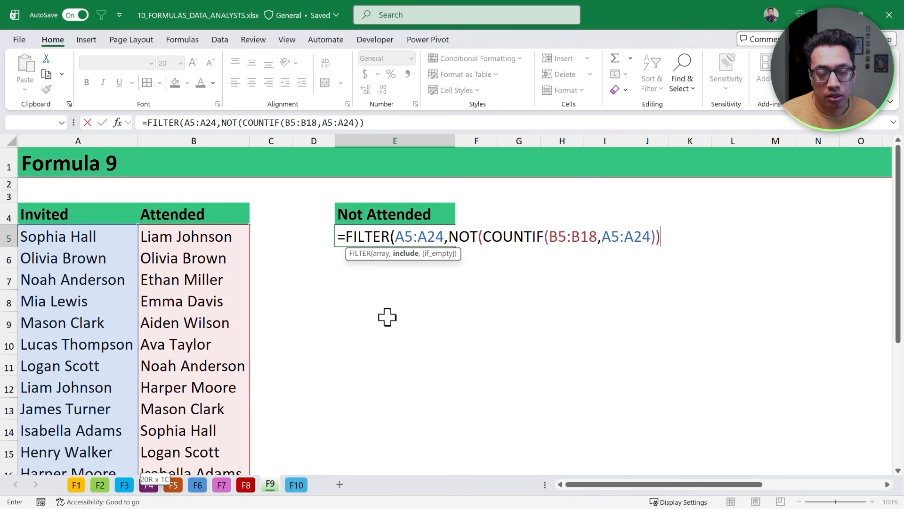
pyautogui.write(')')
pyautogui.hotkey('ctrl', 'Return')
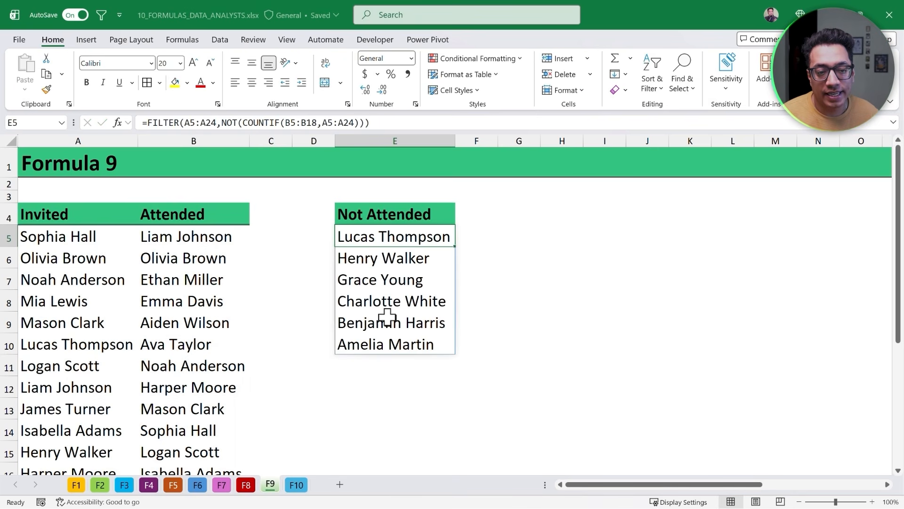
pyautogui.hotkey('ctrl', 'shift', 'Down')
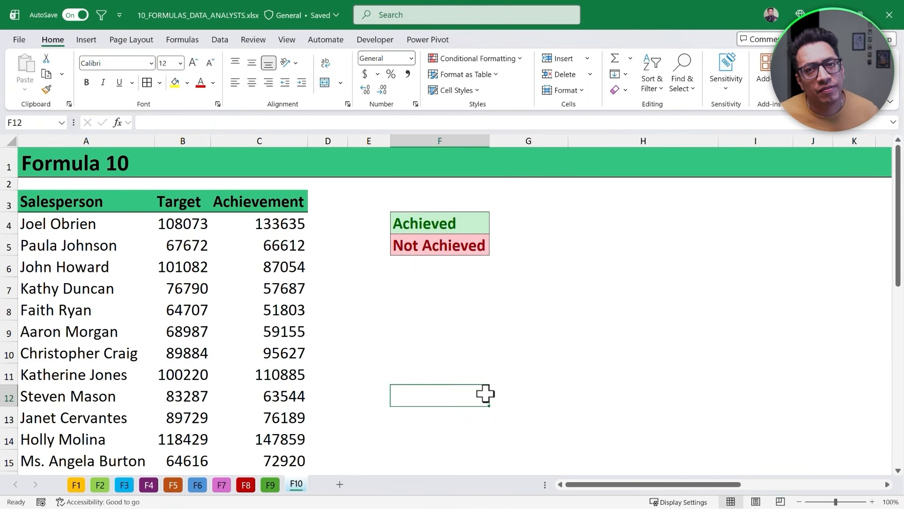
# - On the Formula 10 sheet, start a SUMPRODUCT formula in G4 beside Achieved using Target B4:B33 followed by >=
pyautogui.click(532, 223)
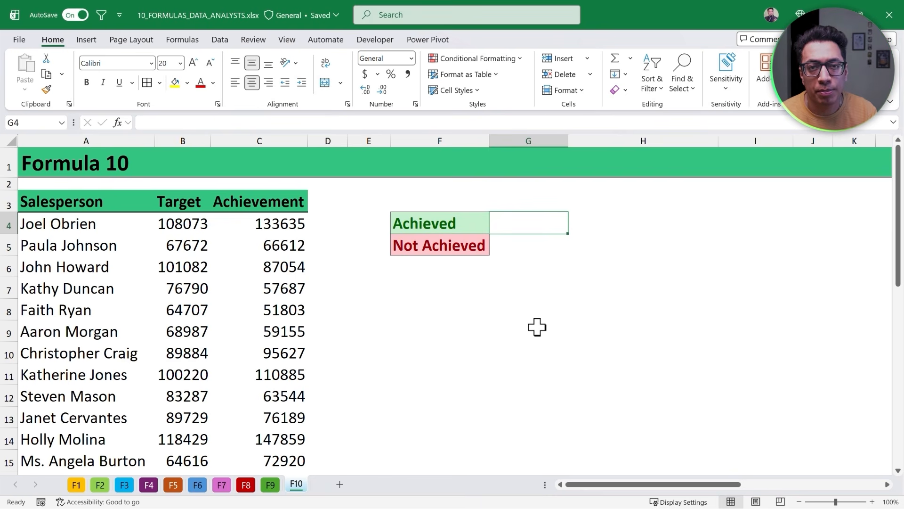
pyautogui.write('=')
pyautogui.press('Escape')
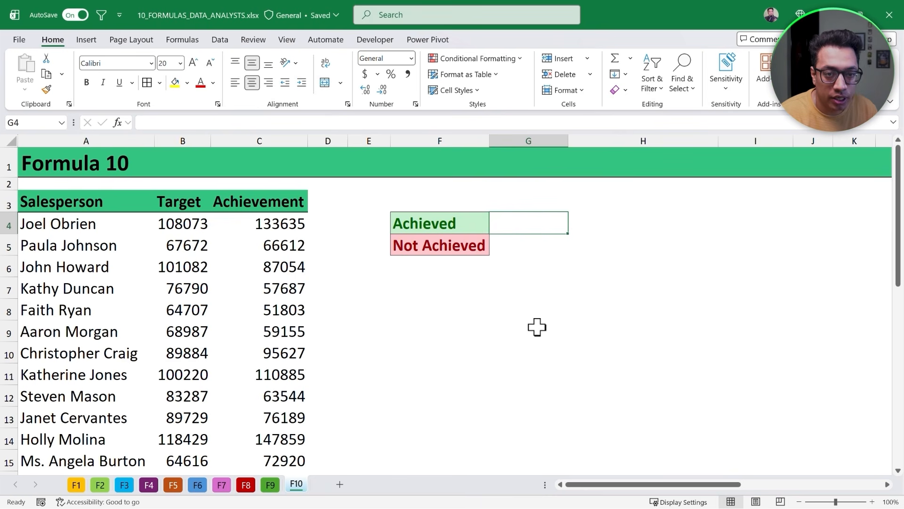
pyautogui.write('=Sump')
pyautogui.press('Tab')
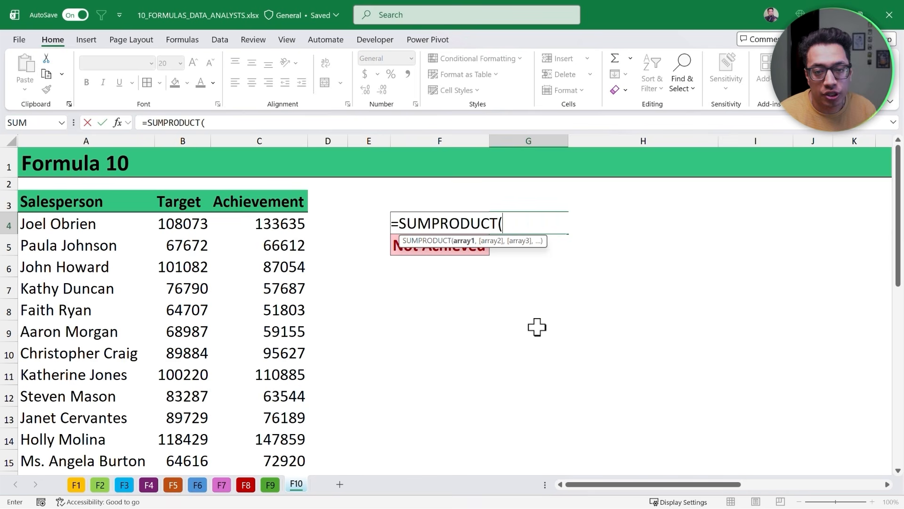
pyautogui.click(194, 224)
pyautogui.hotkey('ctrl', 'shift', 'Down')
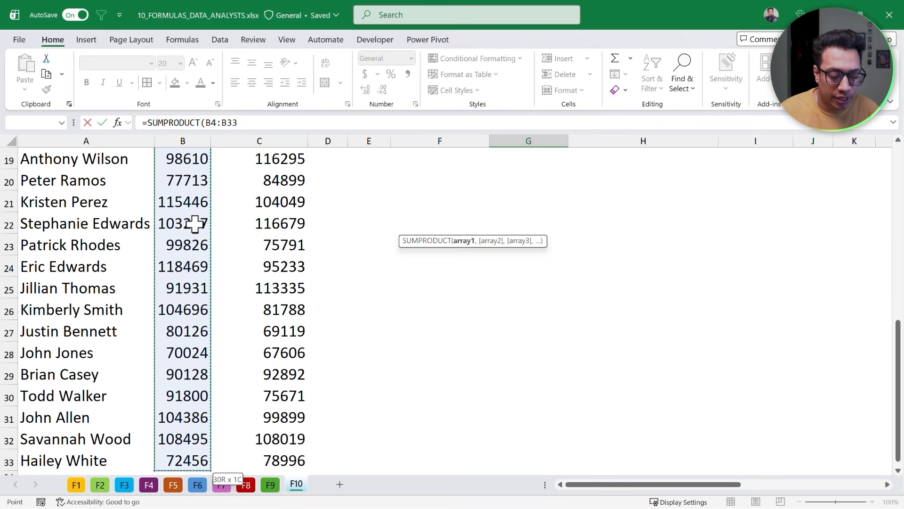
pyautogui.scroll(6, 195, 224)
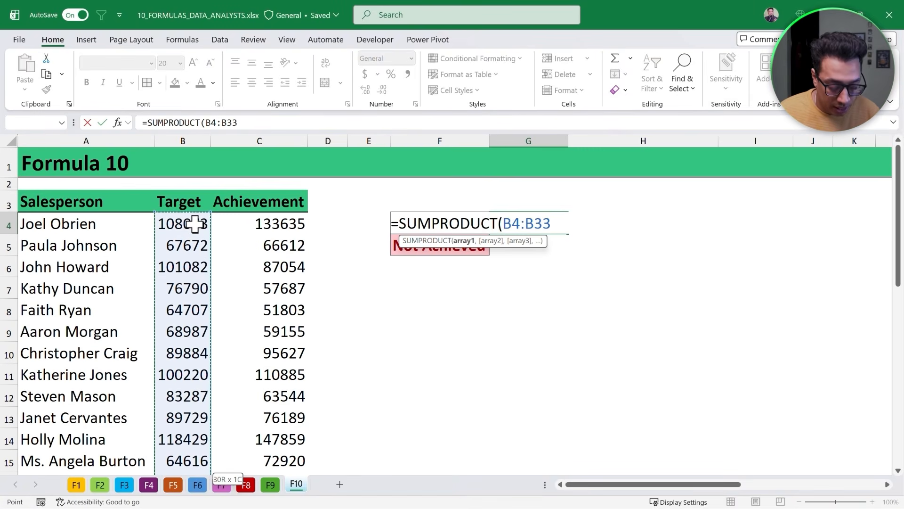
pyautogui.write('>=')
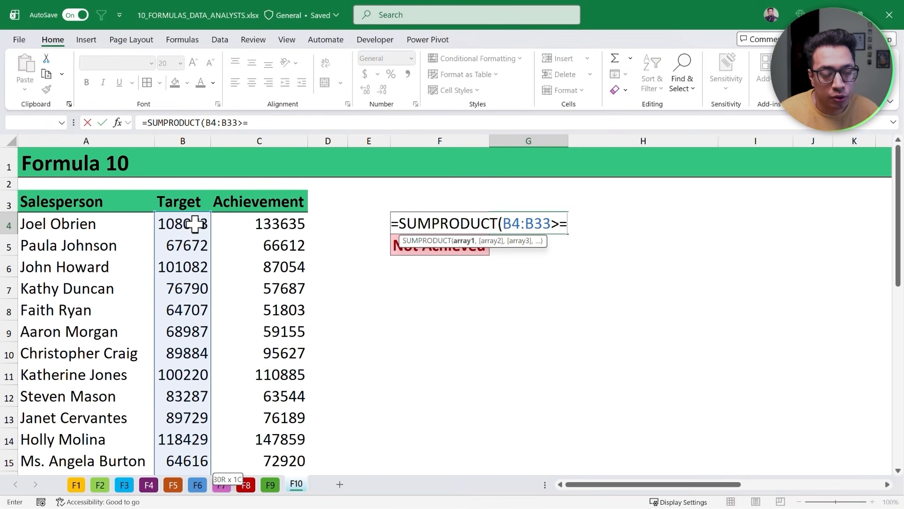
# - Add the Achievement range C4:C33 after >= and close the SUMPRODUCT parenthesis
pyautogui.press('Left')
pyautogui.press('Left')
pyautogui.press('Left')
pyautogui.press('Left')
pyautogui.hotkey('ctrl', 'shift', 'Down')
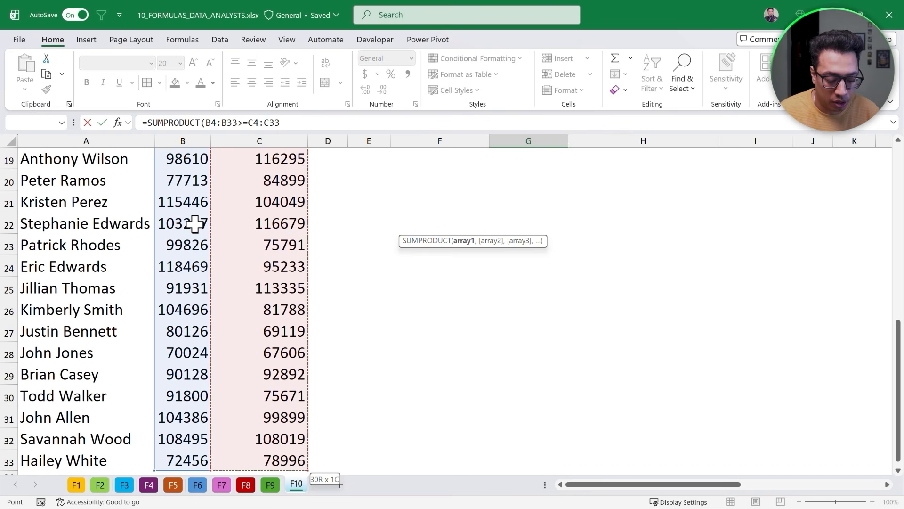
pyautogui.scroll(6, 195, 224)
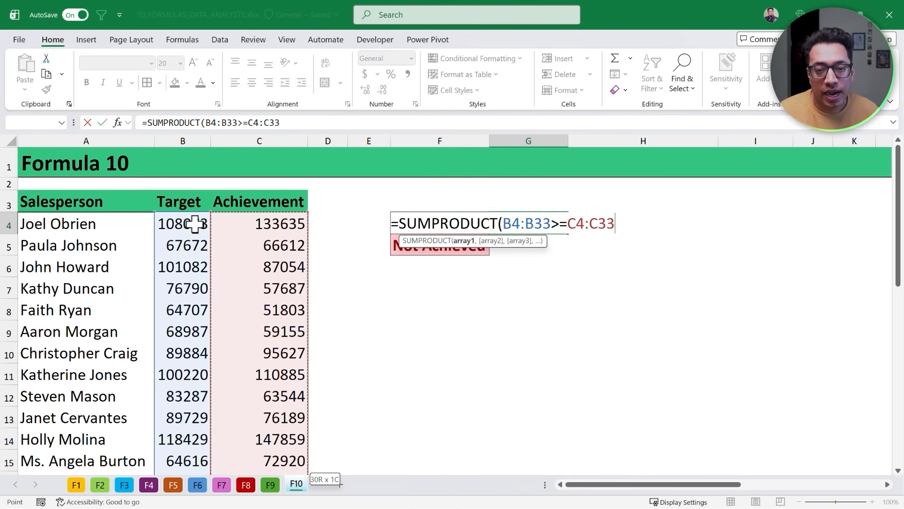
pyautogui.write(')')
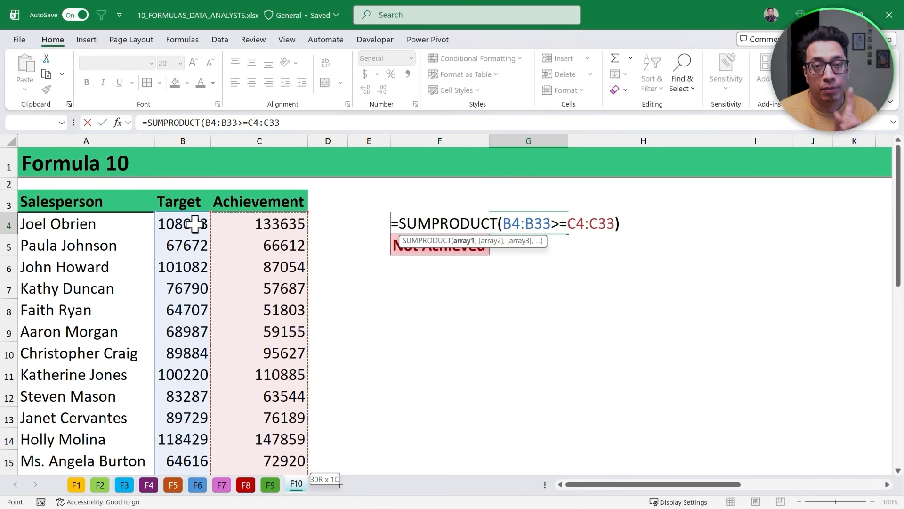
# - Wrap the comparison in parentheses, prefix it with -- and enter =SUMPRODUCT(--(B4:B33>=C4:C33)) in G4
pyautogui.click(497, 227)
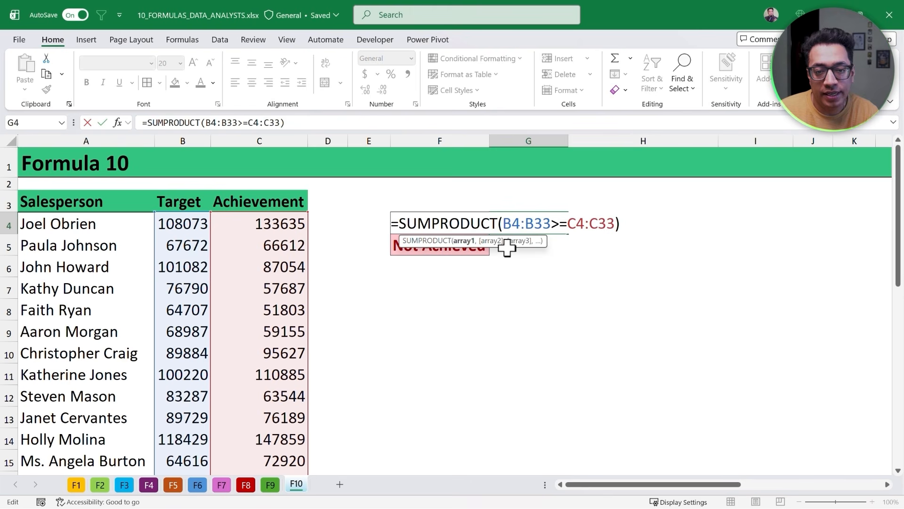
pyautogui.write('(')
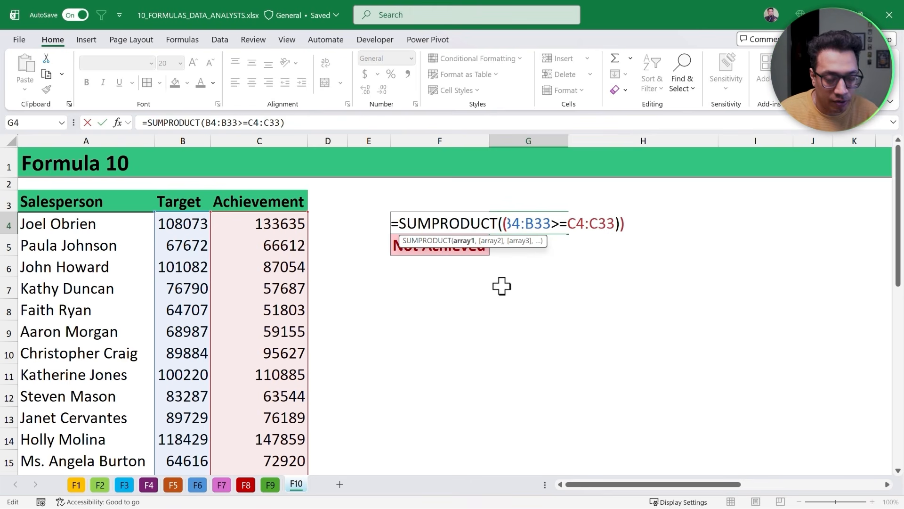
pyautogui.click(616, 224)
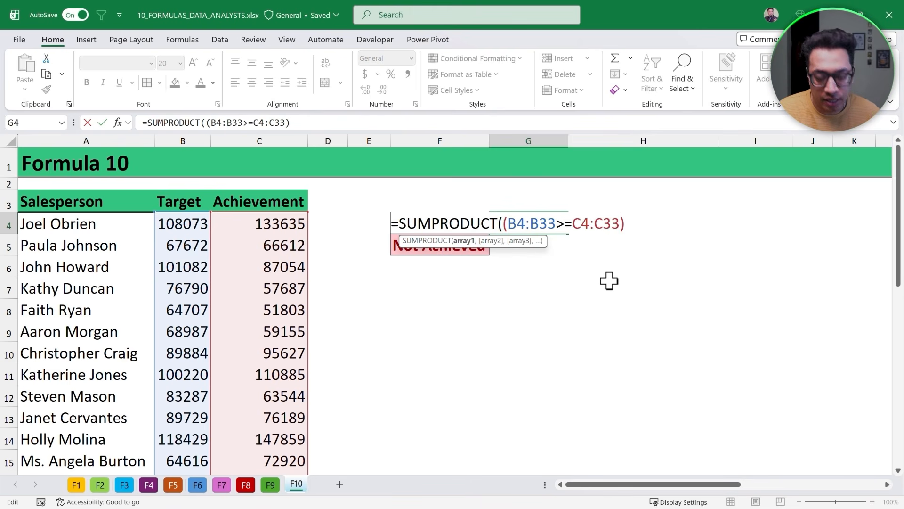
pyautogui.write(')')
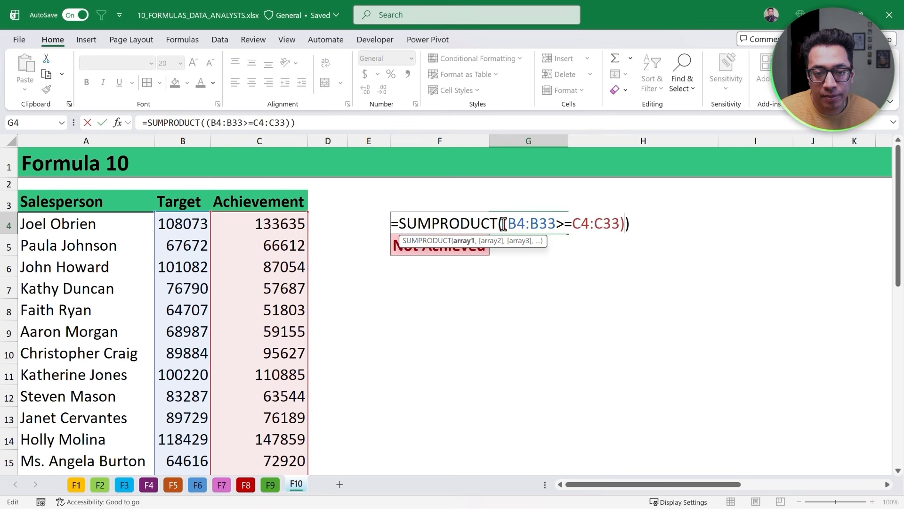
pyautogui.click(503, 223)
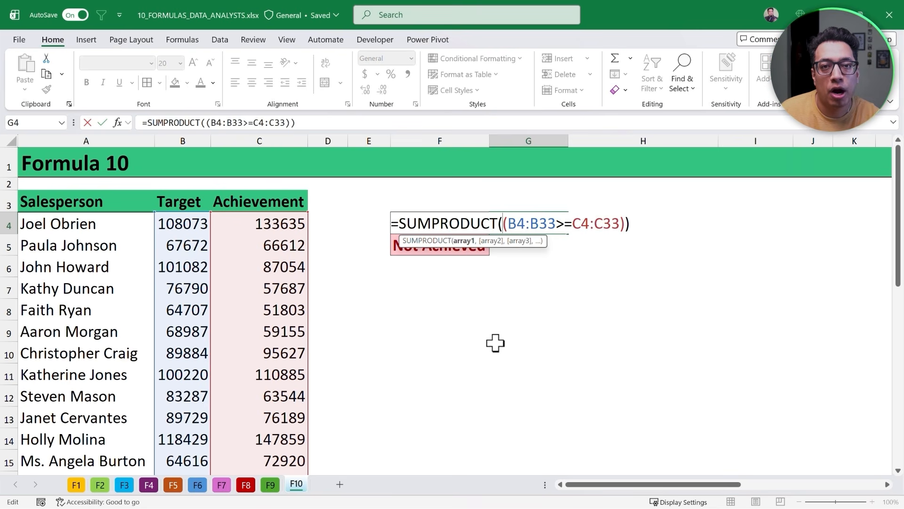
pyautogui.write('--')
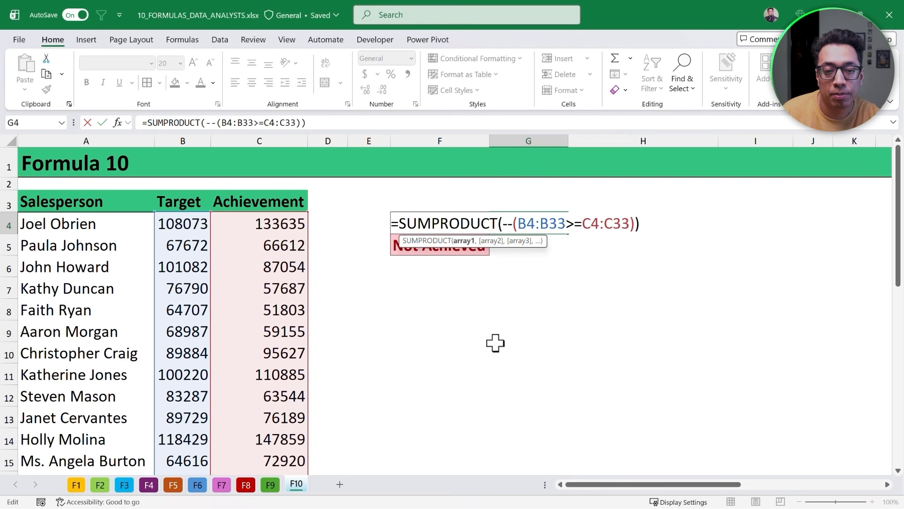
pyautogui.hotkey('ctrl', 'Return')
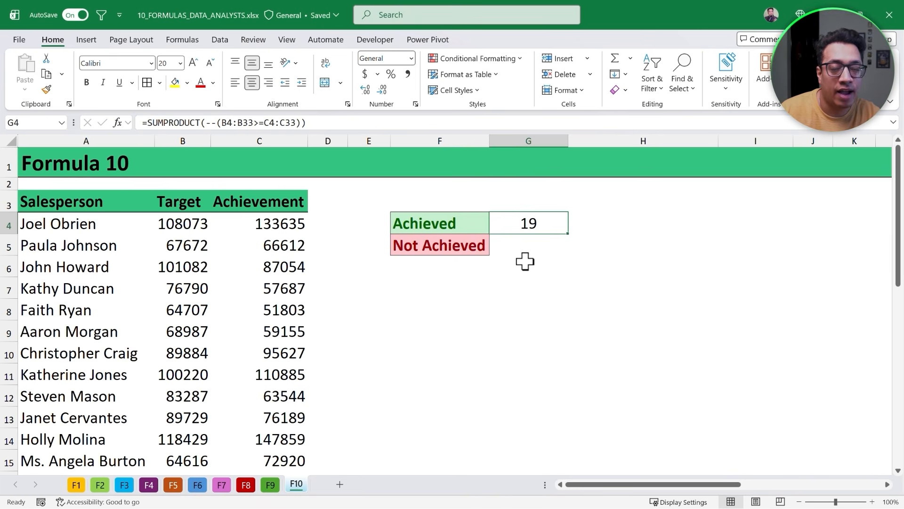
# - Copy G4's formula into G5 beside Not Achieved and change >= to < before entering it
pyautogui.doubleClick(545, 228)
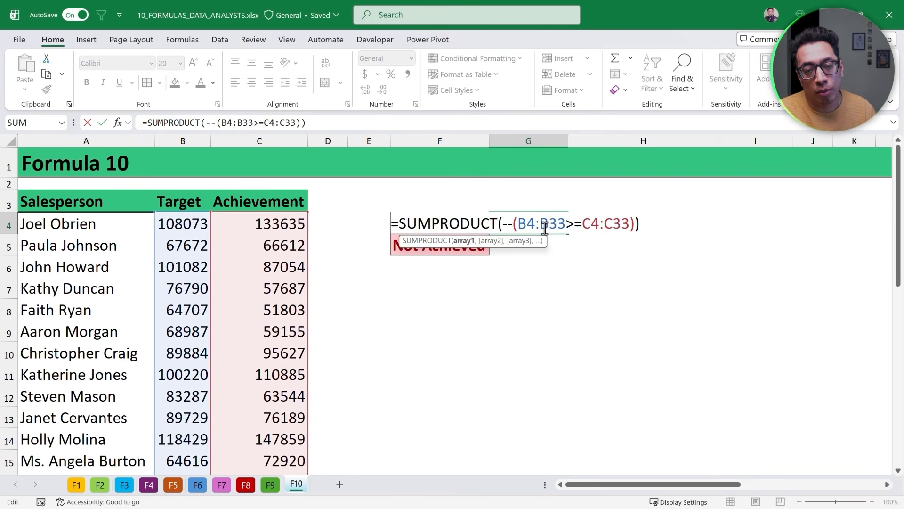
pyautogui.hotkey('ctrl', 'a')
pyautogui.hotkey('ctrl', 'c')
pyautogui.click(541, 245)
pyautogui.hotkey('ctrl', 'v')
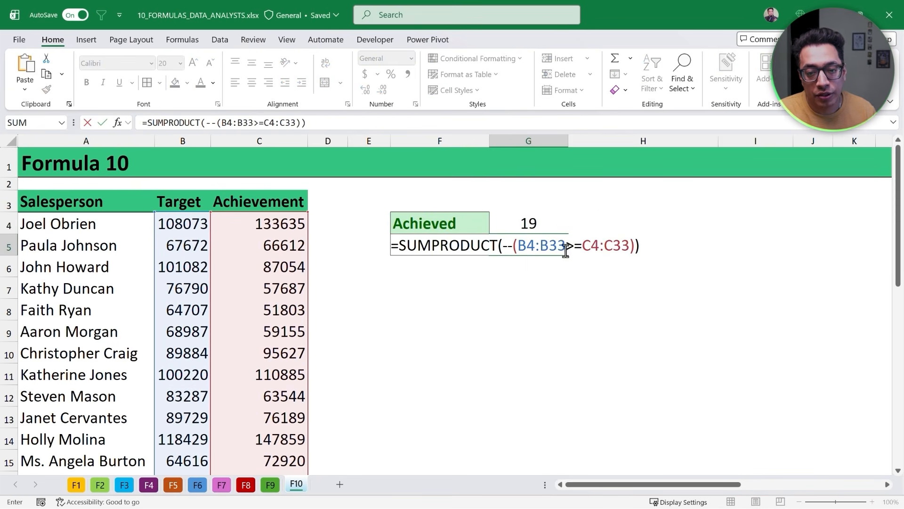
pyautogui.moveTo(582, 245); pyautogui.dragTo(565, 245)
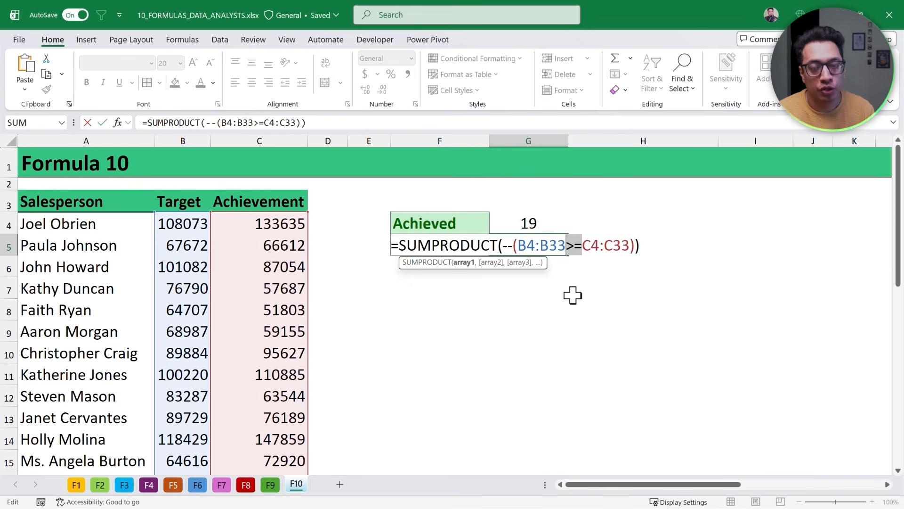
pyautogui.write('<')
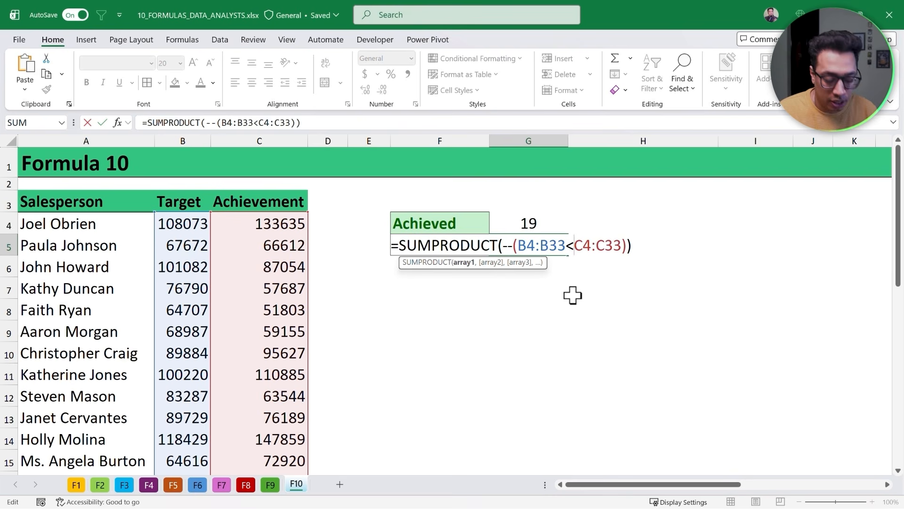
pyautogui.write('=')
pyautogui.press('BackSpace')
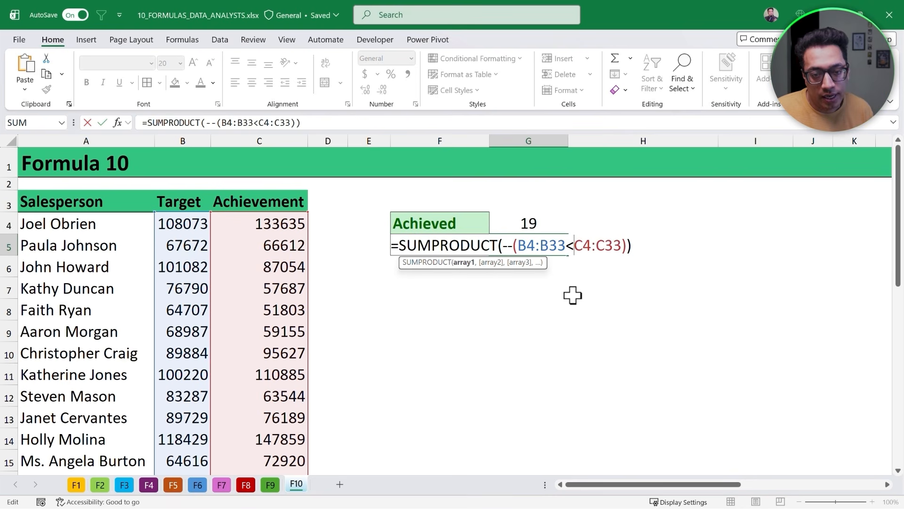
pyautogui.press('Return')
# - Select the two result cells and then the Target range B4:B33 to compare their counts
pyautogui.press('Up')
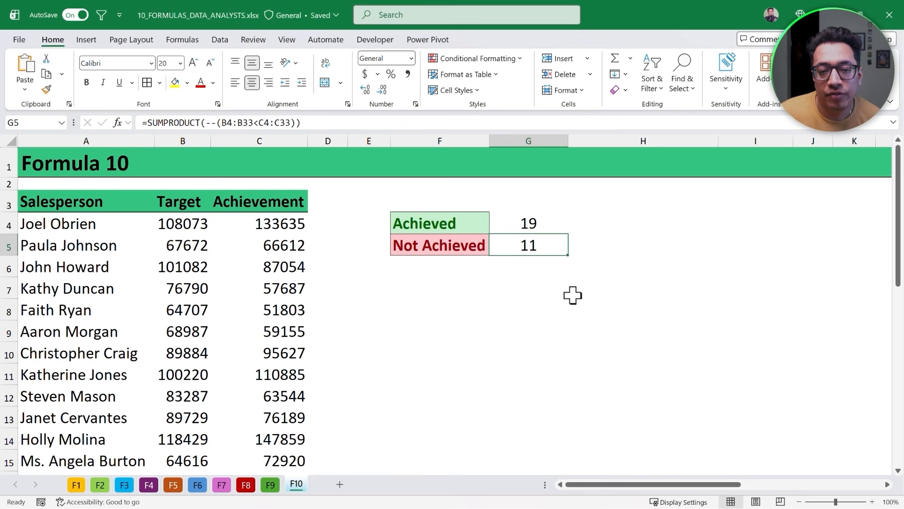
pyautogui.press('Up')
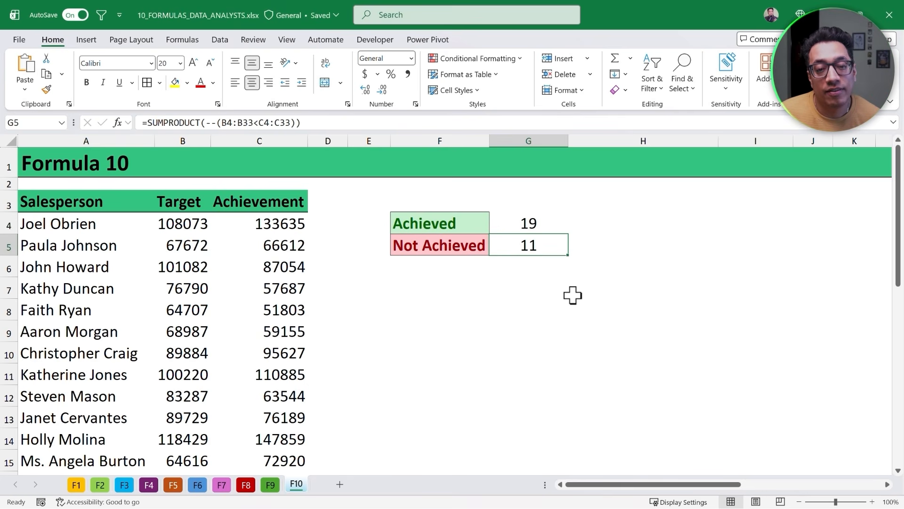
pyautogui.hotkey('shift', 'Down')
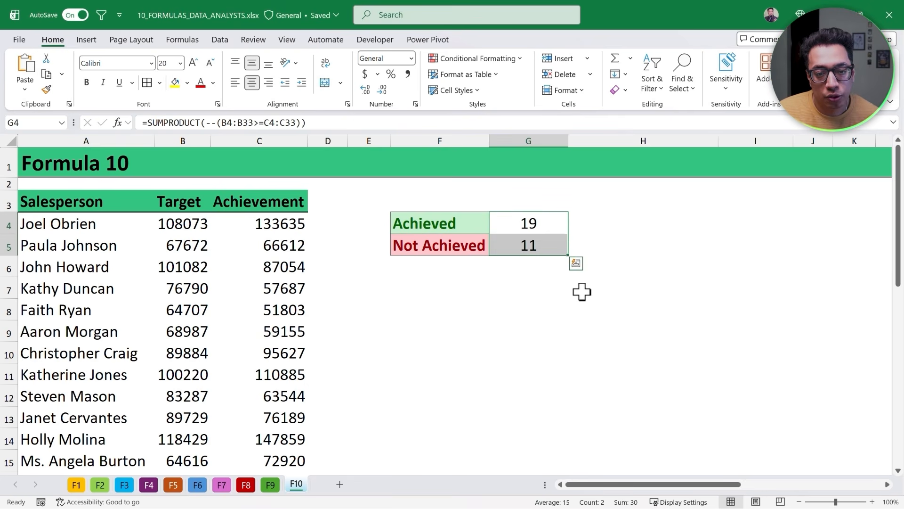
pyautogui.click(199, 220)
pyautogui.hotkey('ctrl', 'shift', 'Down')
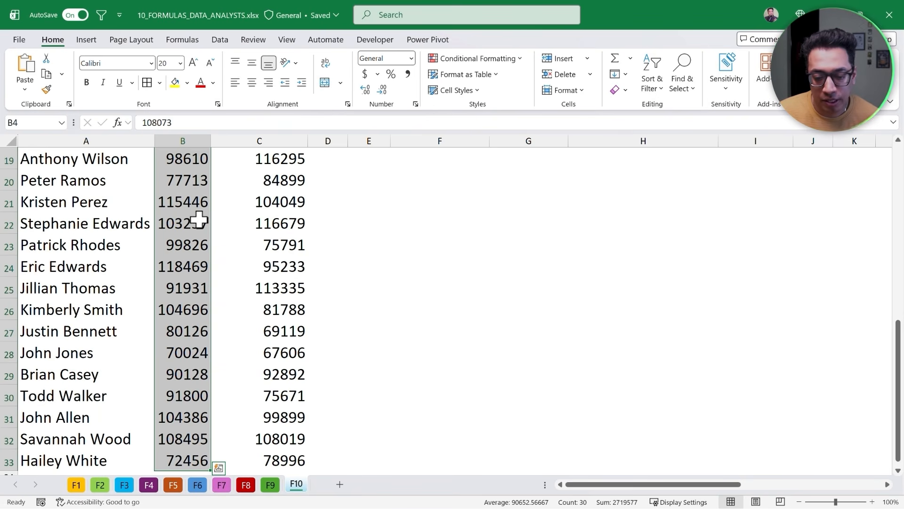
pyautogui.scroll(6, 498, 268)
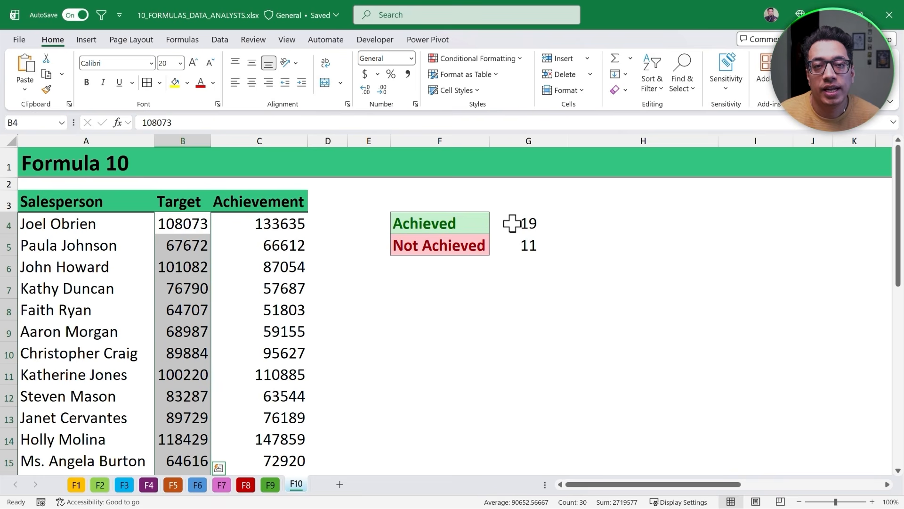
# - Evaluate the comparison and the double-negated part of the G4 formula in place, then cancel the edit and select G5
pyautogui.click(530, 224)
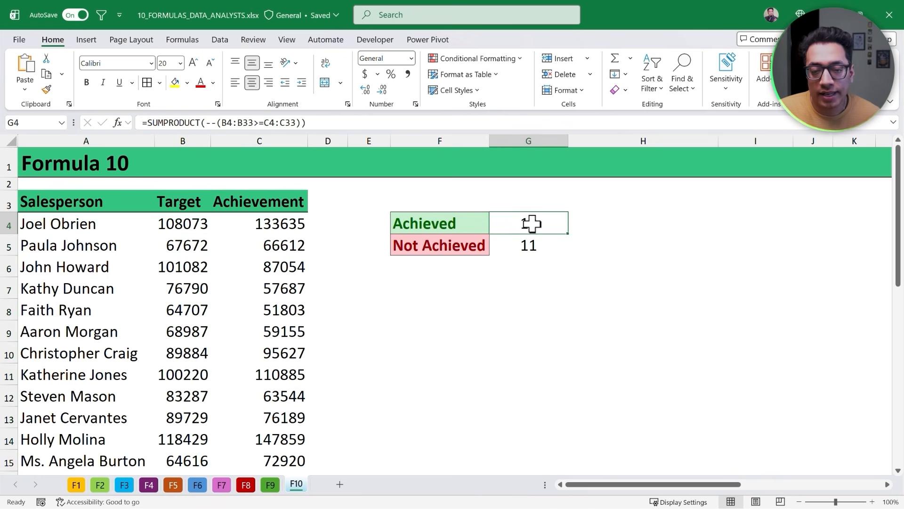
pyautogui.doubleClick(531, 223)
pyautogui.moveTo(517, 225); pyautogui.dragTo(630, 224)
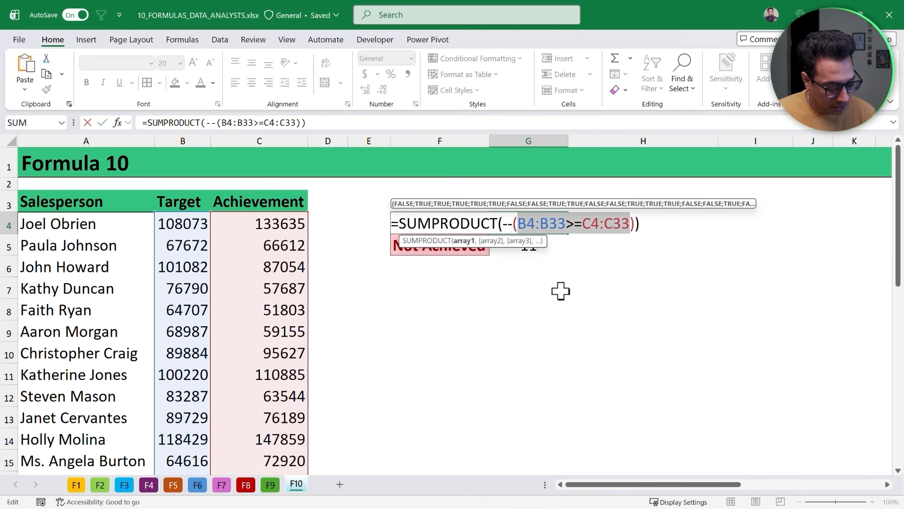
pyautogui.press('F9')
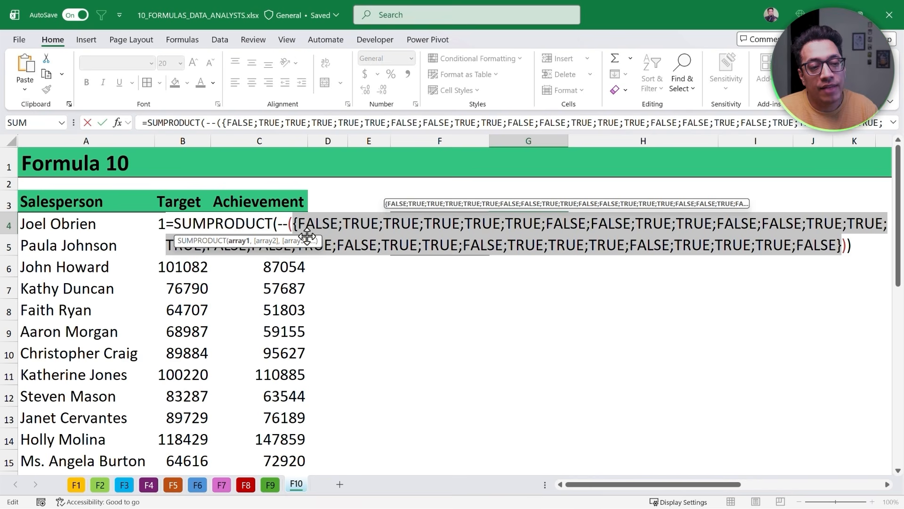
pyautogui.moveTo(278, 225); pyautogui.dragTo(841, 245)
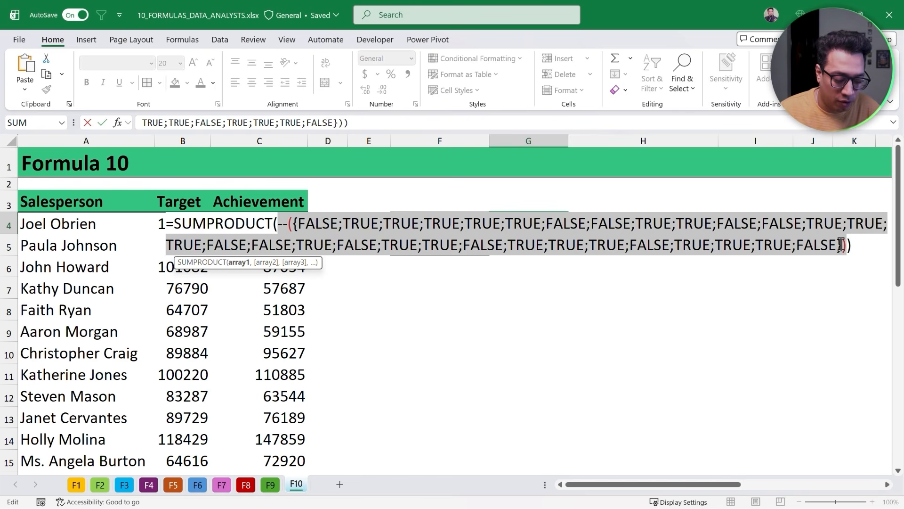
pyautogui.press('F9')
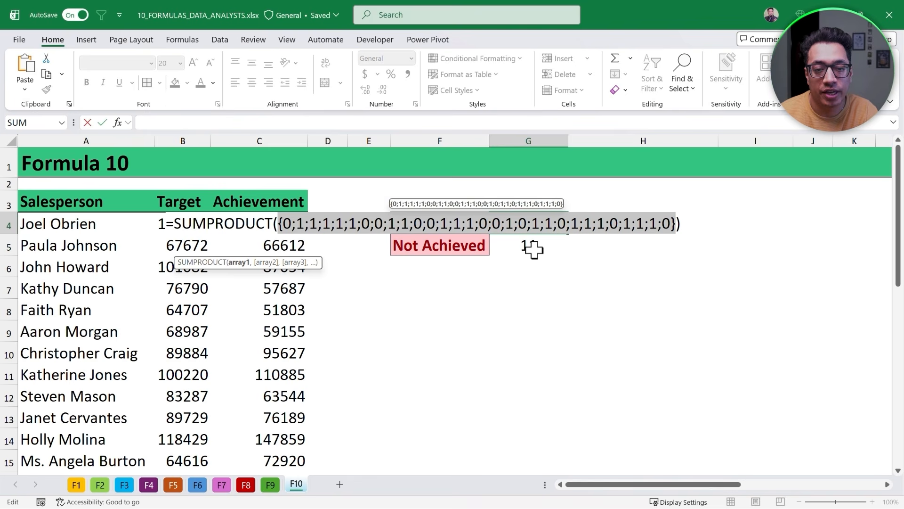
pyautogui.press('Escape')
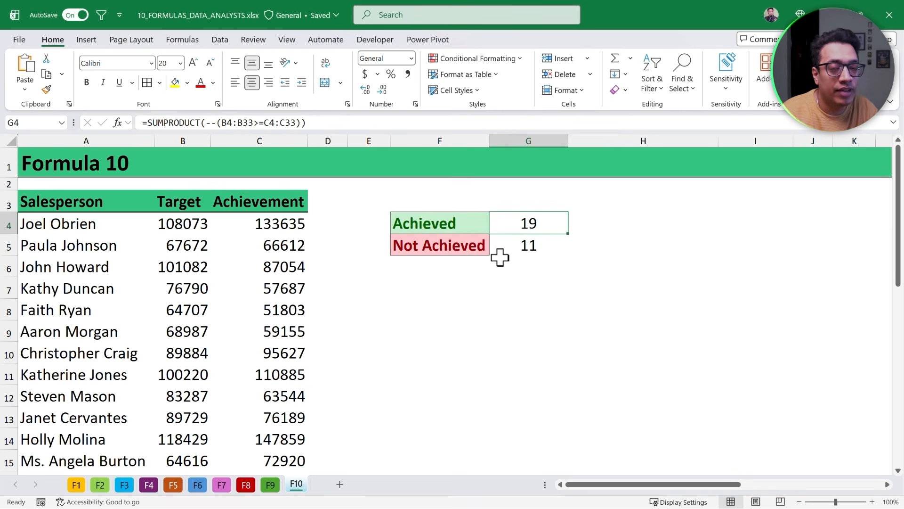
pyautogui.click(499, 253)
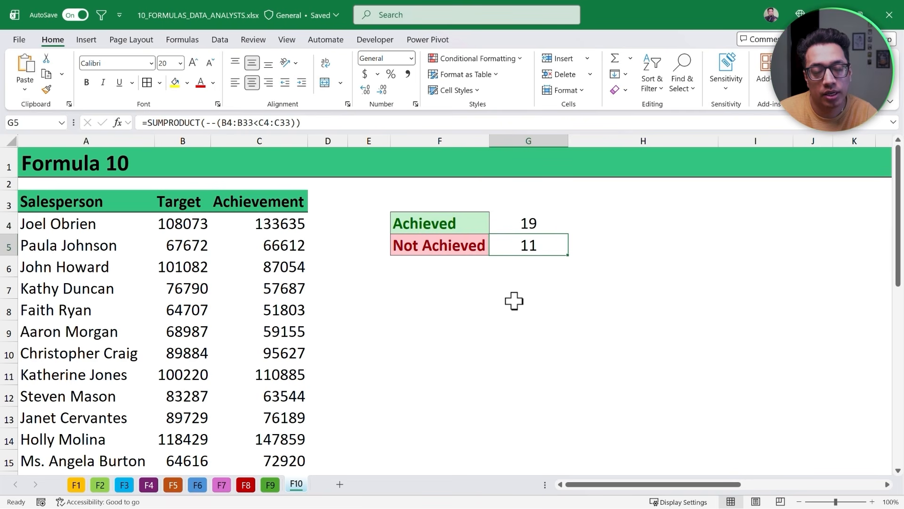